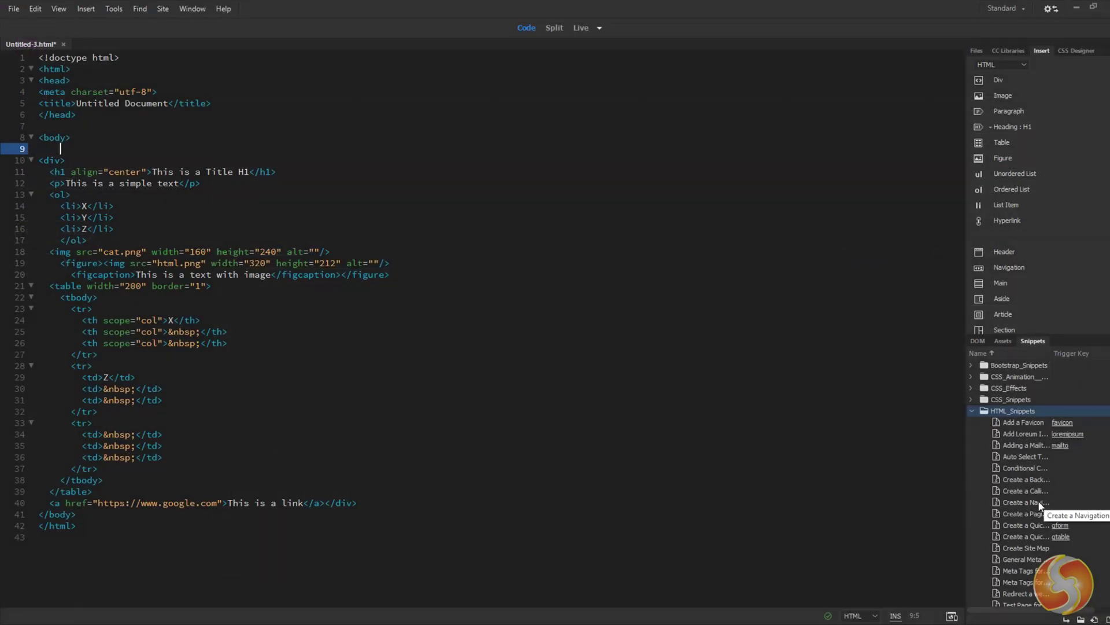
- Insert the navigation bar snippet, center the H1 heading and edit the paragraph tag
{"action": "left_click", "coordinate": [1039, 501]}
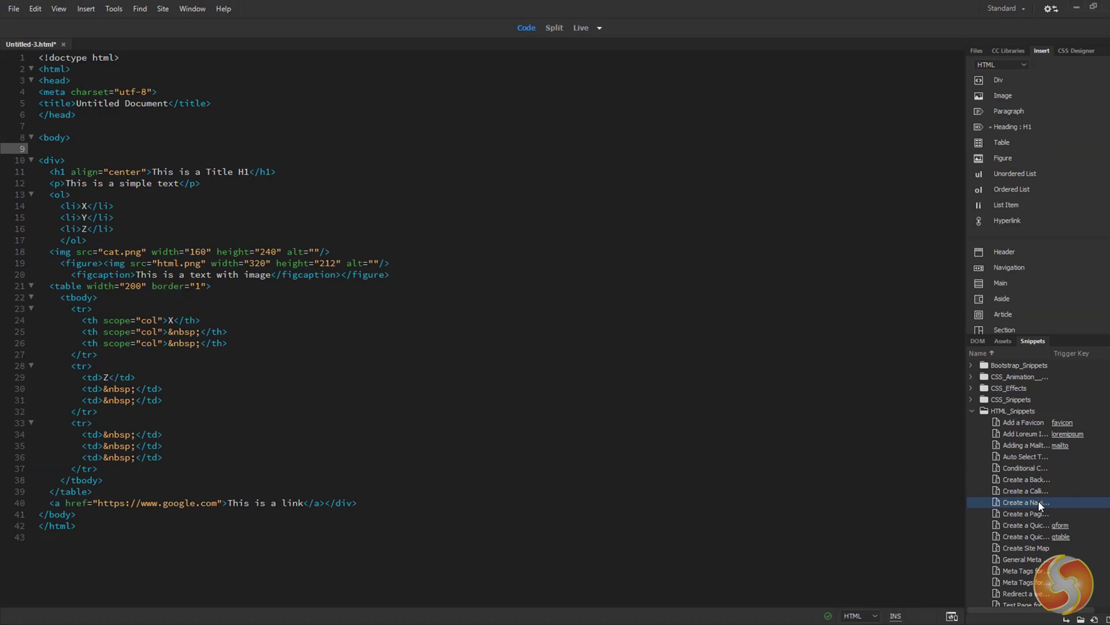
{"action": "double_click", "coordinate": [1038, 501]}
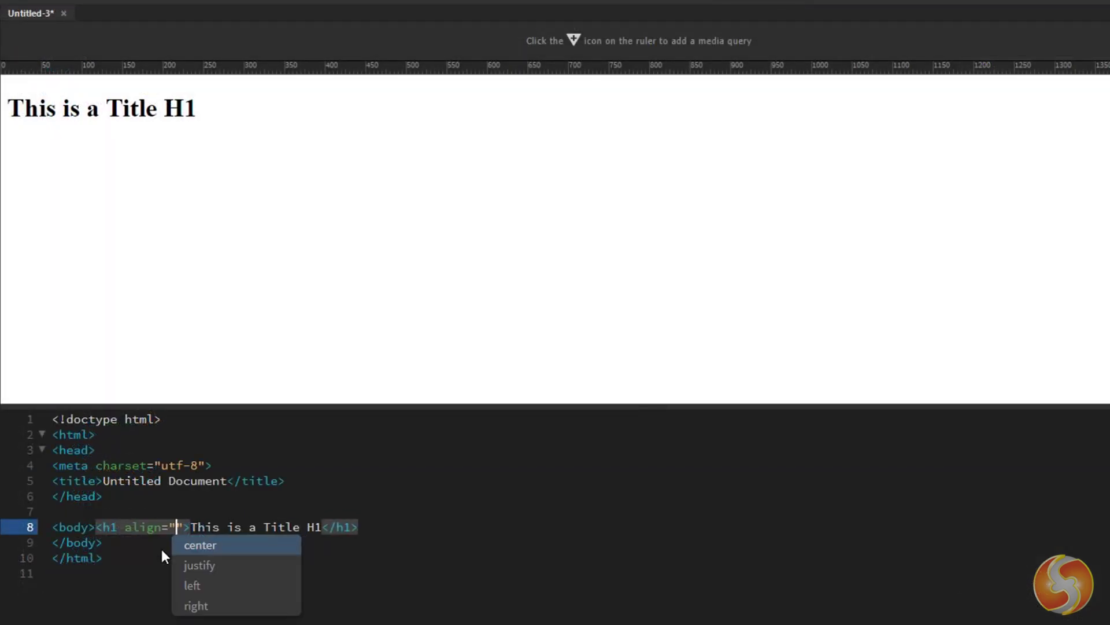
{"action": "left_click", "coordinate": [218, 545]}
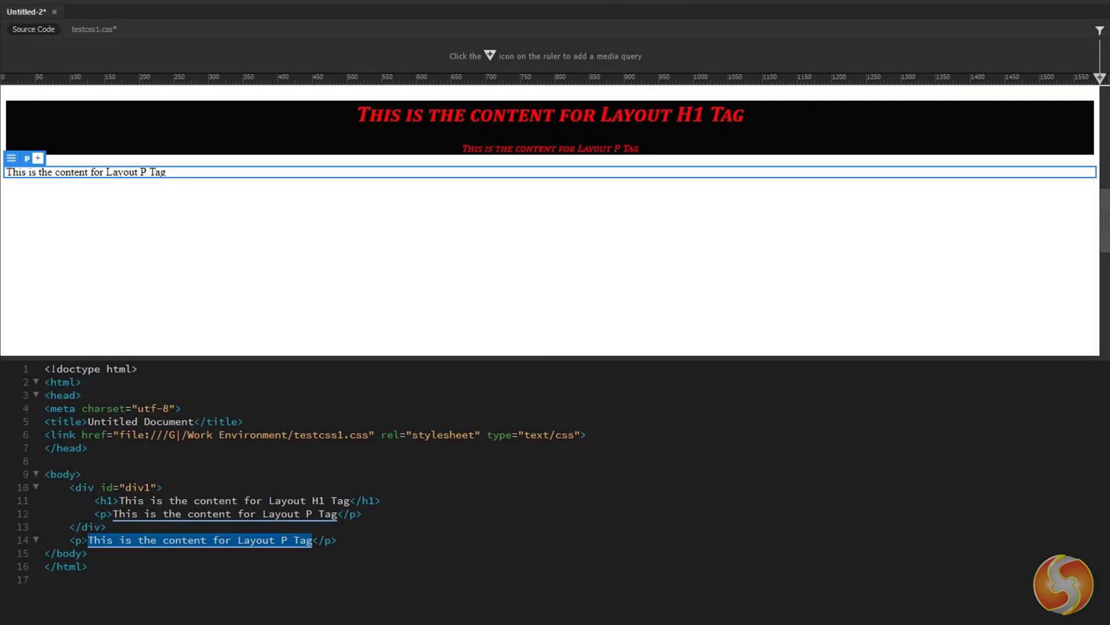
{"action": "left_click", "coordinate": [81, 540]}
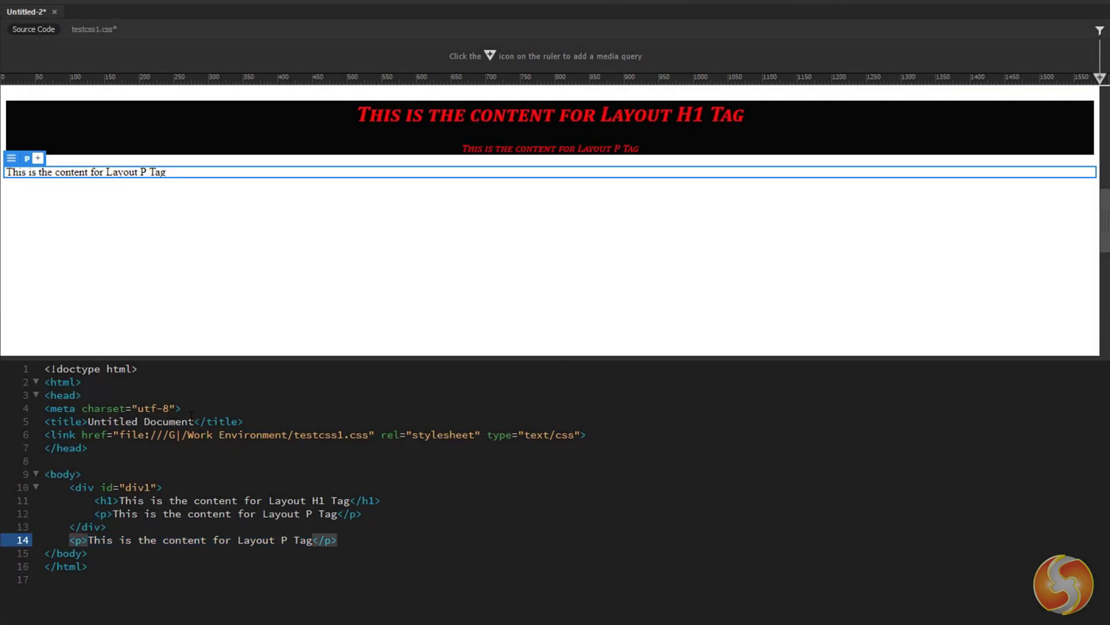
{"action": "type", "text": "align: left;"}
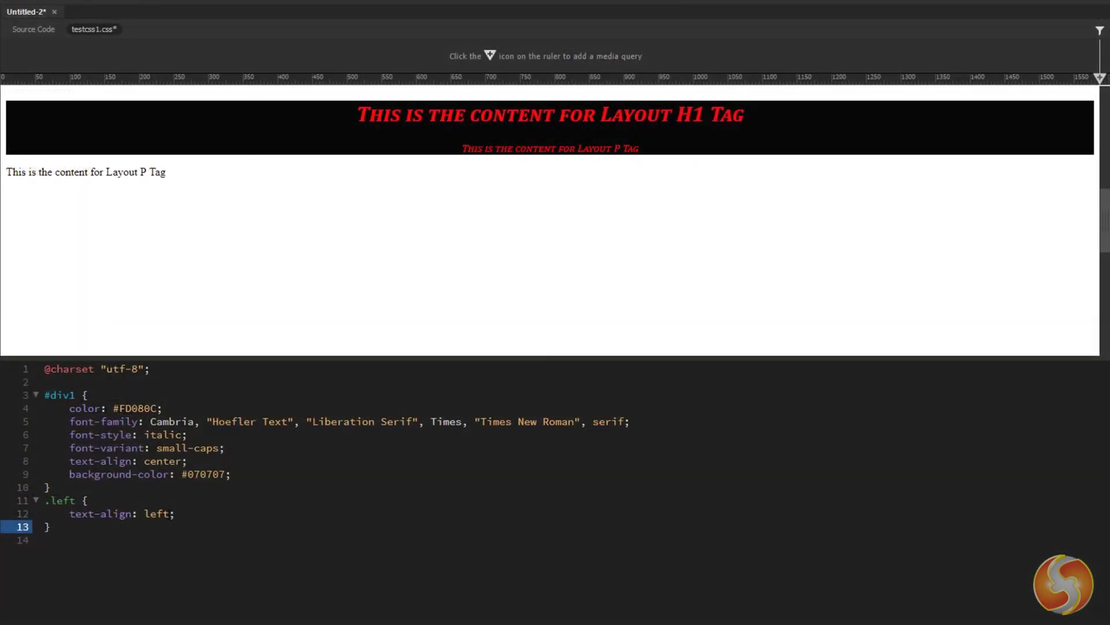
- Remove the .left rule's alignment value and attach styling to testcss1.css
{"action": "left_click", "coordinate": [243, 510]}
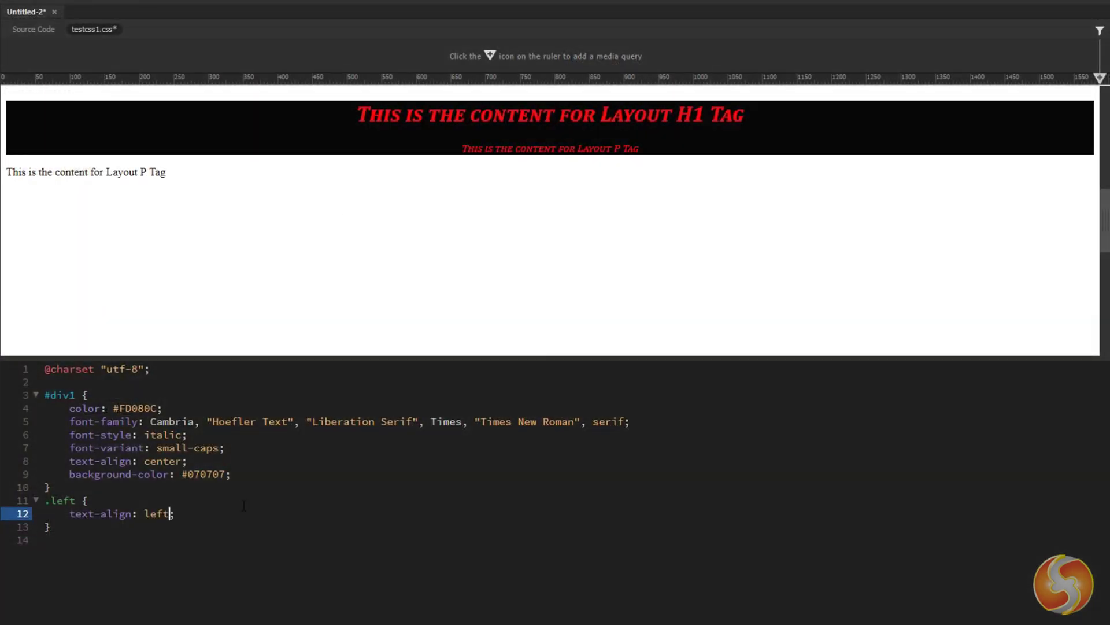
{"action": "key", "text": "BackSpace"}
{"action": "key", "text": "BackSpace"}
{"action": "key", "text": "BackSpace"}
{"action": "type", "text": "ri"}
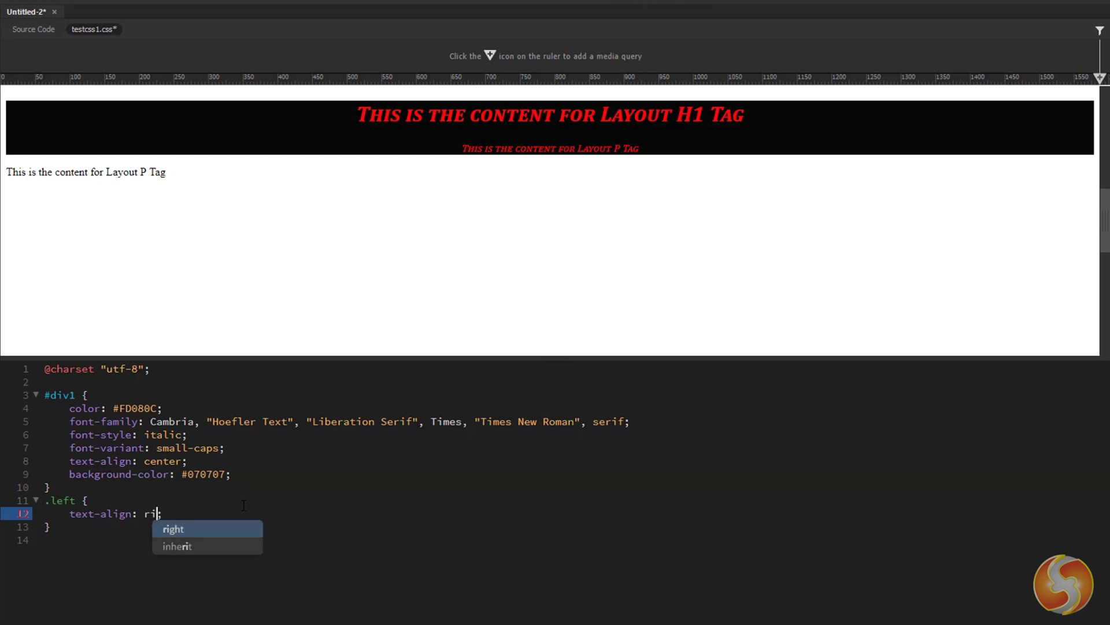
{"action": "type", "text": "ght"}
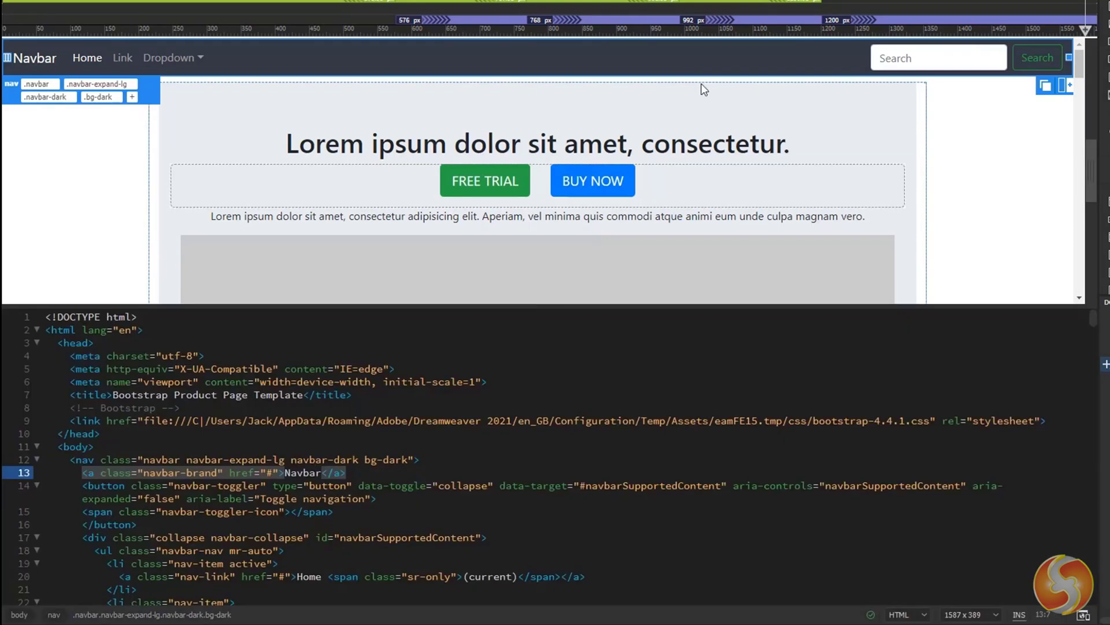
{"action": "scroll", "coordinate": [954, 152], "scroll_direction": "down", "scroll_amount": 1}
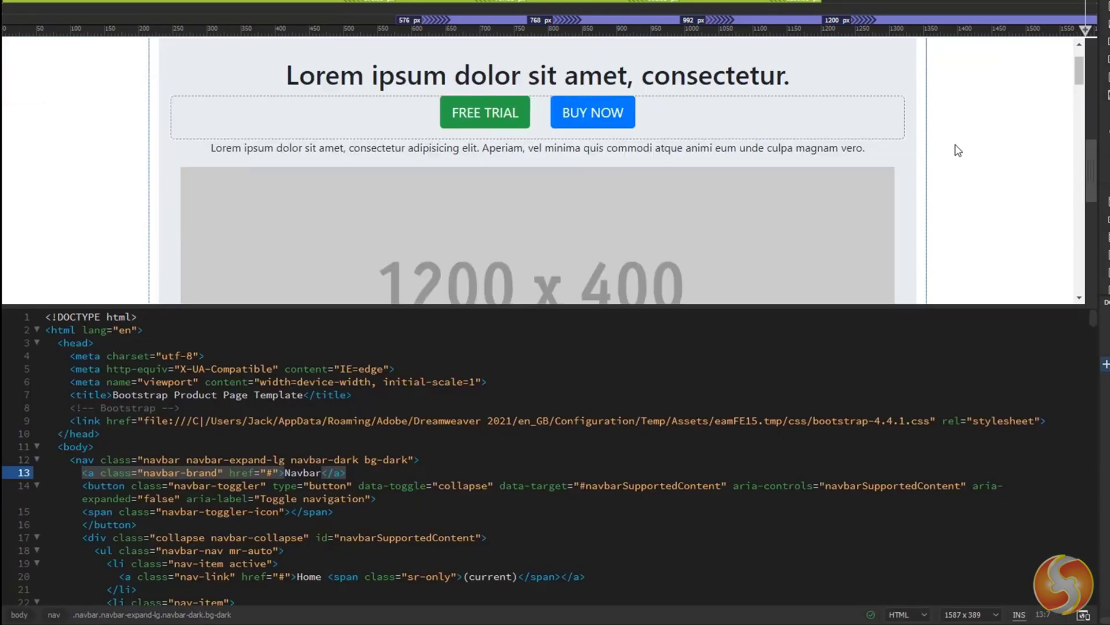
{"action": "left_click", "coordinate": [665, 219]}
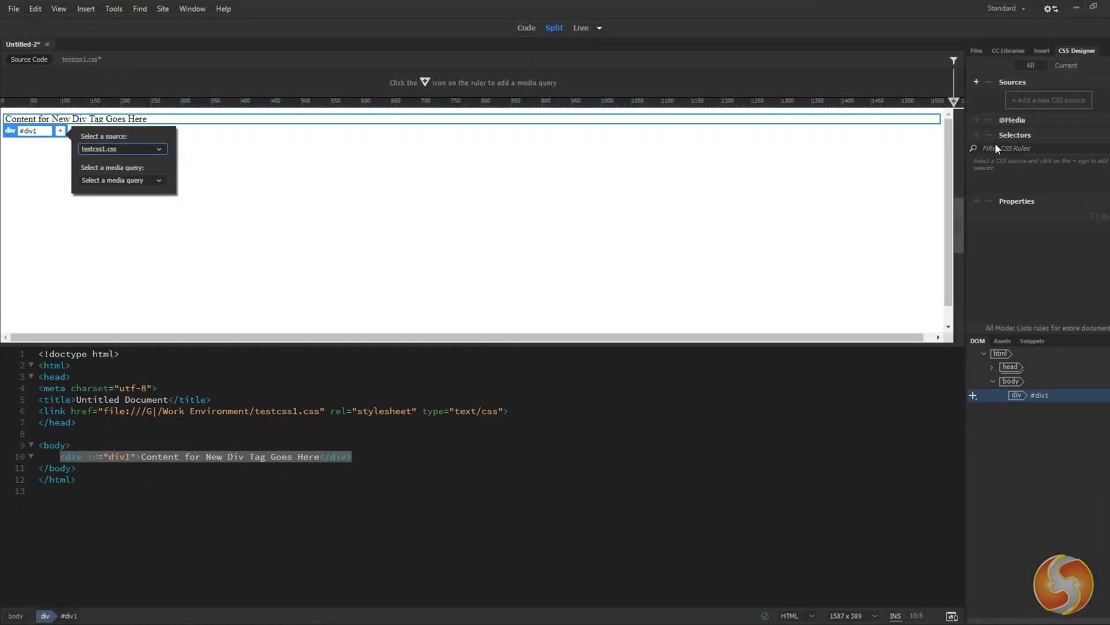
{"action": "left_click", "coordinate": [121, 132]}
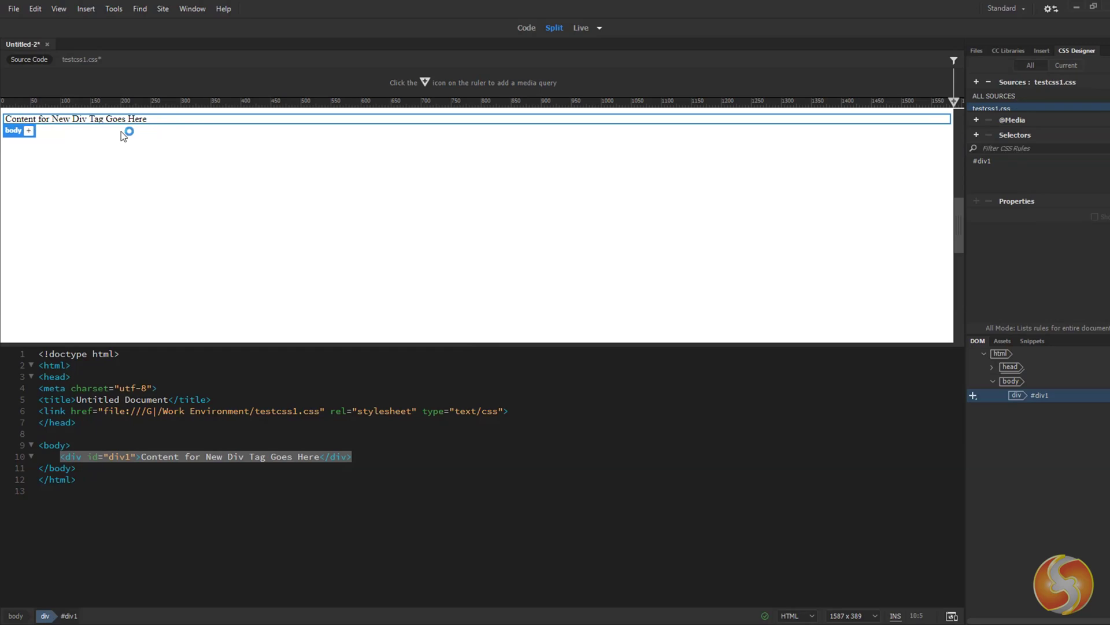
{"action": "left_click", "coordinate": [71, 457]}
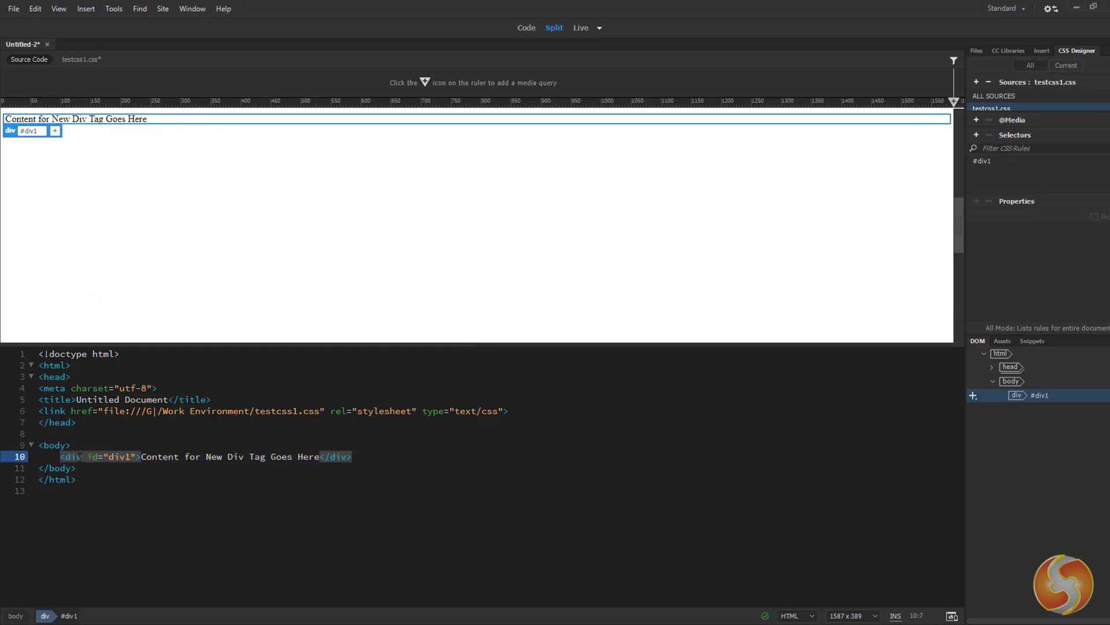
{"action": "left_click", "coordinate": [1014, 135]}
- Add a new CSS selector, then show the Quick Start document types
{"action": "left_click", "coordinate": [977, 132]}
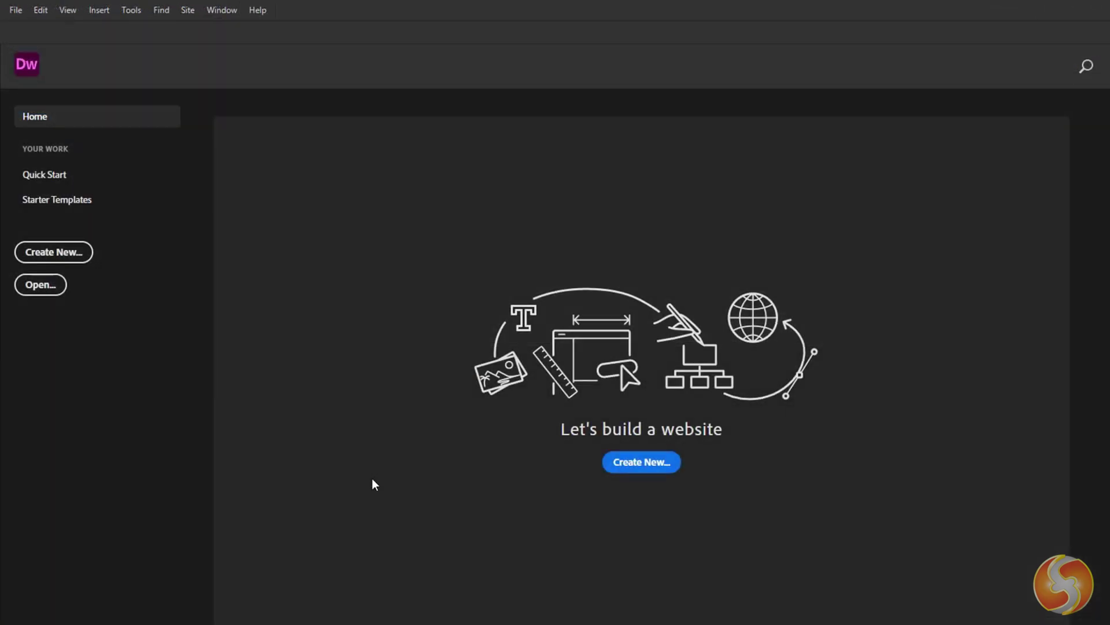
{"action": "left_click", "coordinate": [50, 175]}
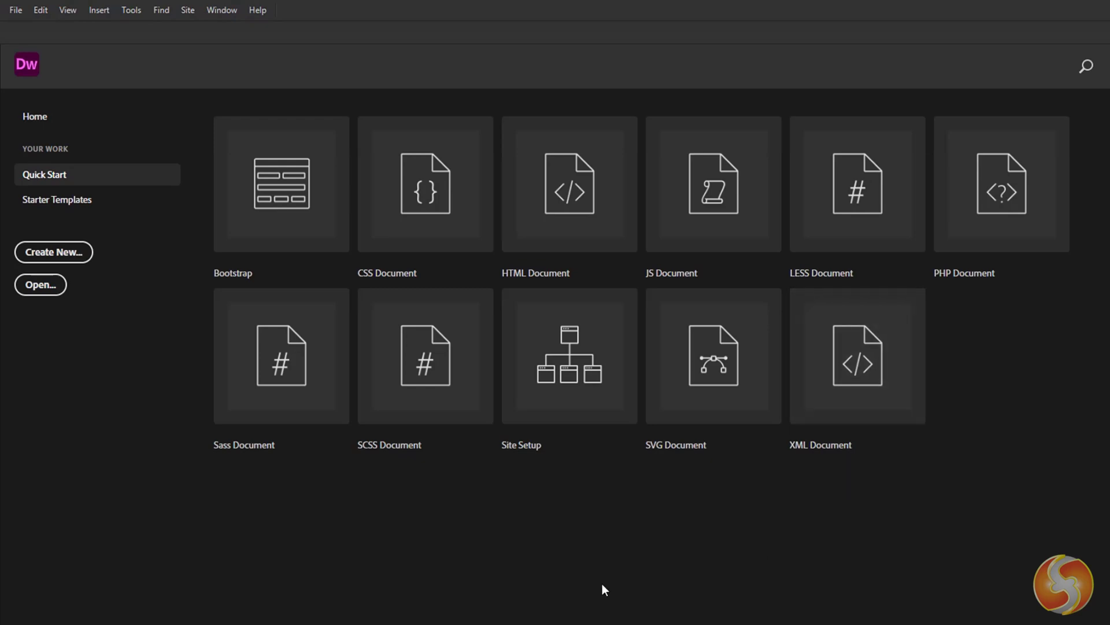
- Create a site called Test Site 2 in G:\Test Site 2\ and view its Servers list
{"action": "left_click", "coordinate": [579, 383]}
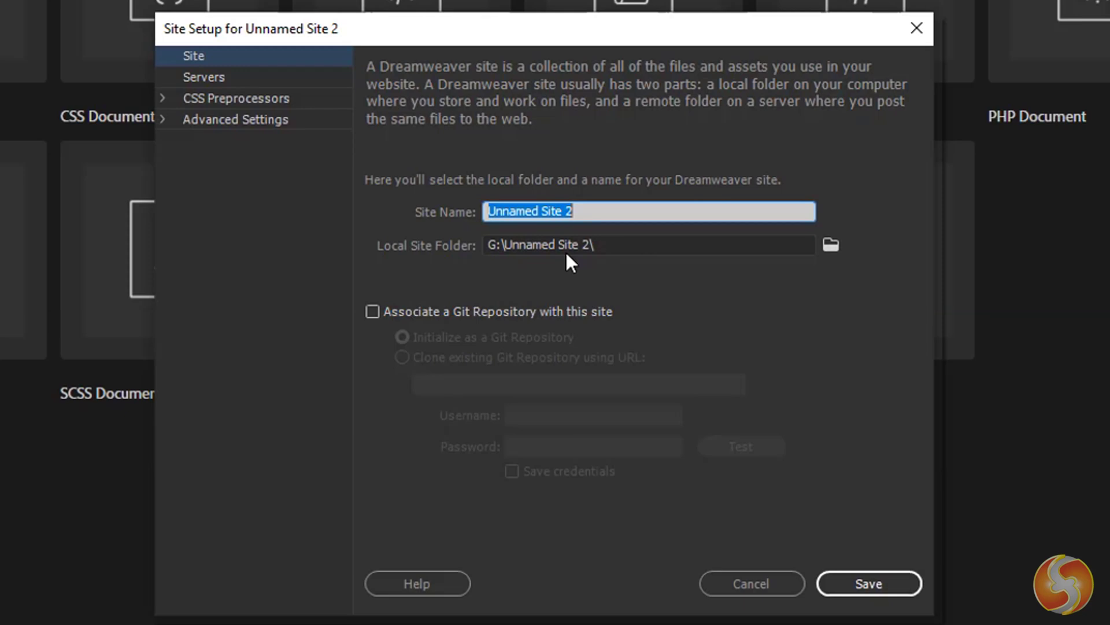
{"action": "type", "text": "Test S"}
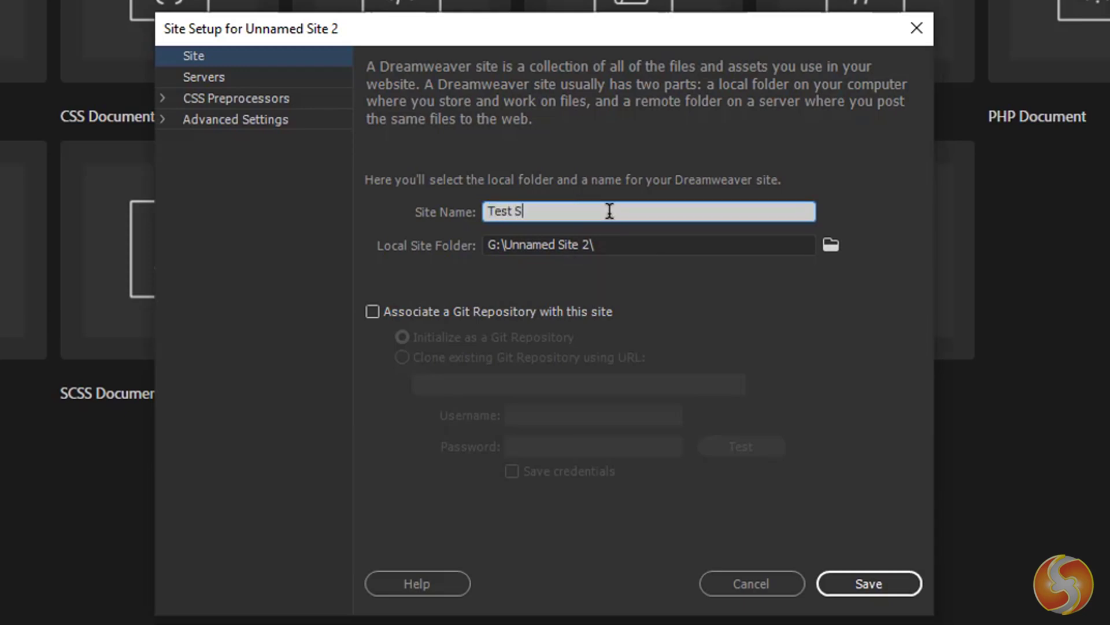
{"action": "type", "text": "ite 2"}
{"action": "key", "text": "Tab"}
{"action": "type", "text": "G:\\Test Site"}
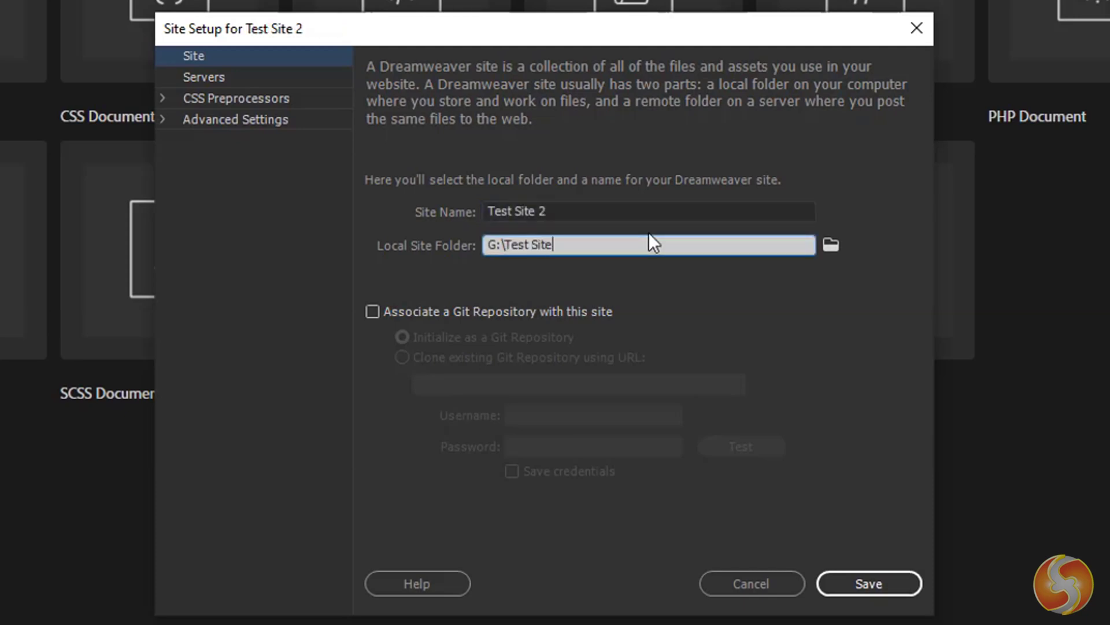
{"action": "type", "text": " 2\\"}
{"action": "left_click", "coordinate": [216, 76]}
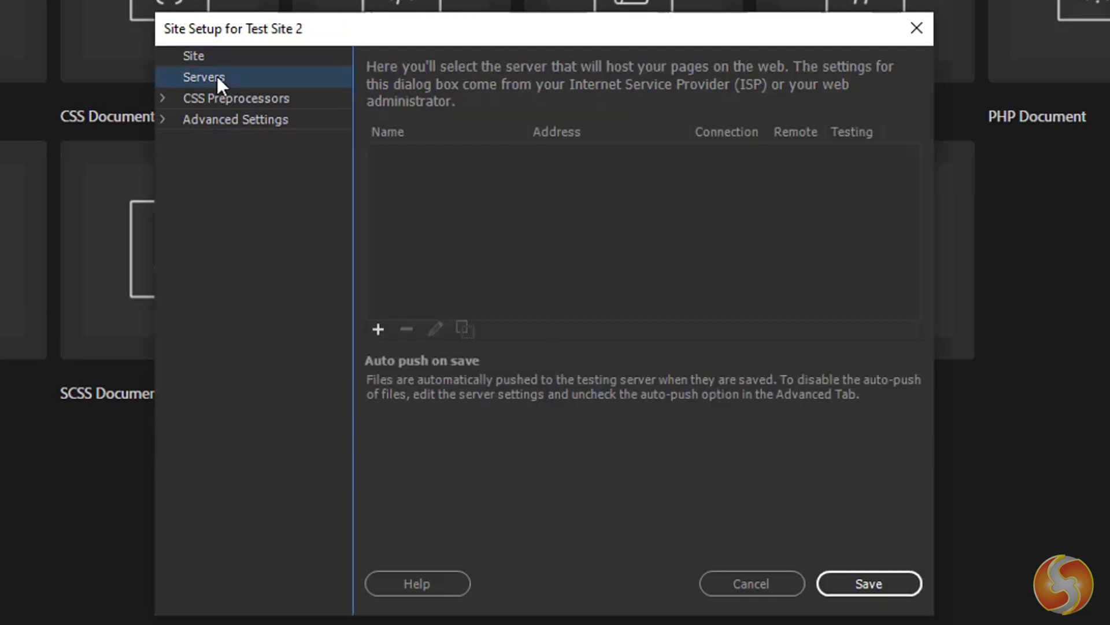
- Add FTP server 'Site 2 Server' with its address, username and saved password
{"action": "left_click", "coordinate": [377, 332]}
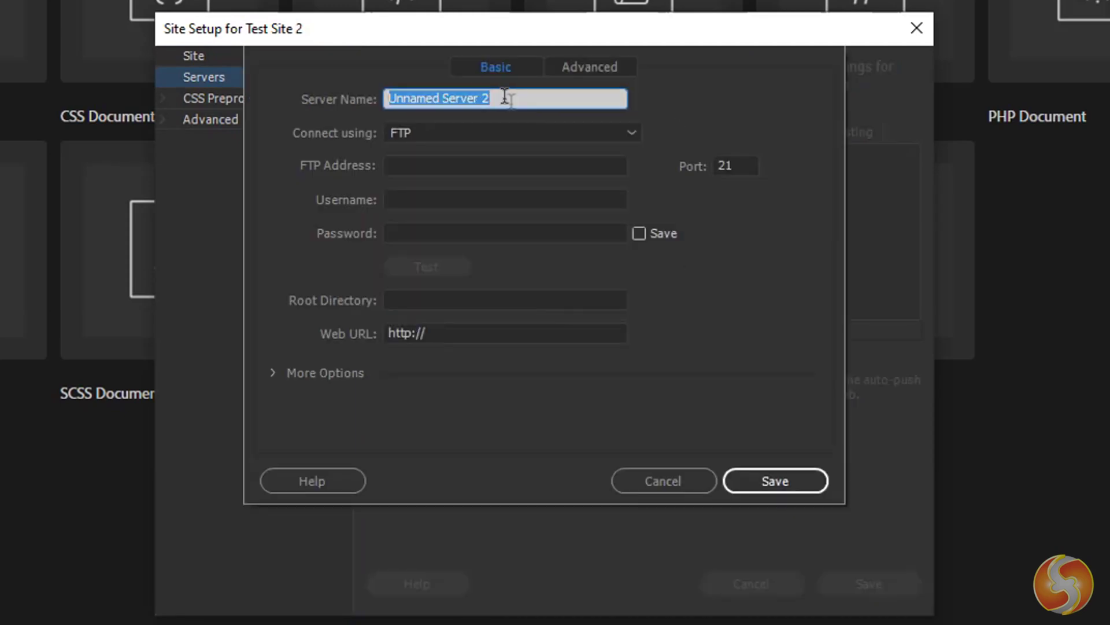
{"action": "type", "text": "Site 2 Server"}
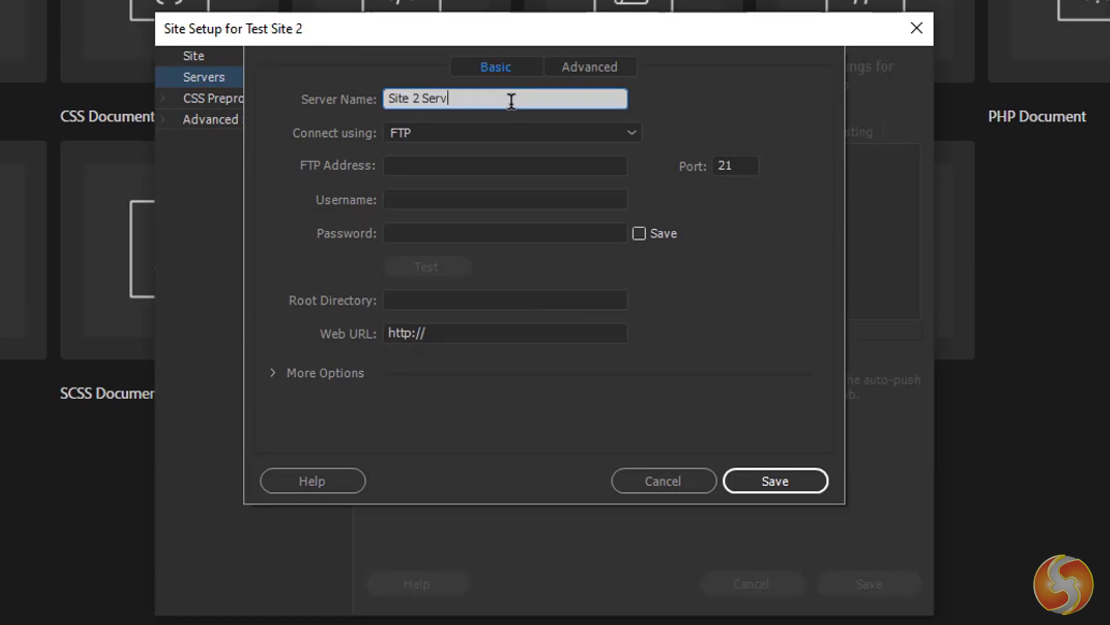
{"action": "left_click", "coordinate": [631, 133]}
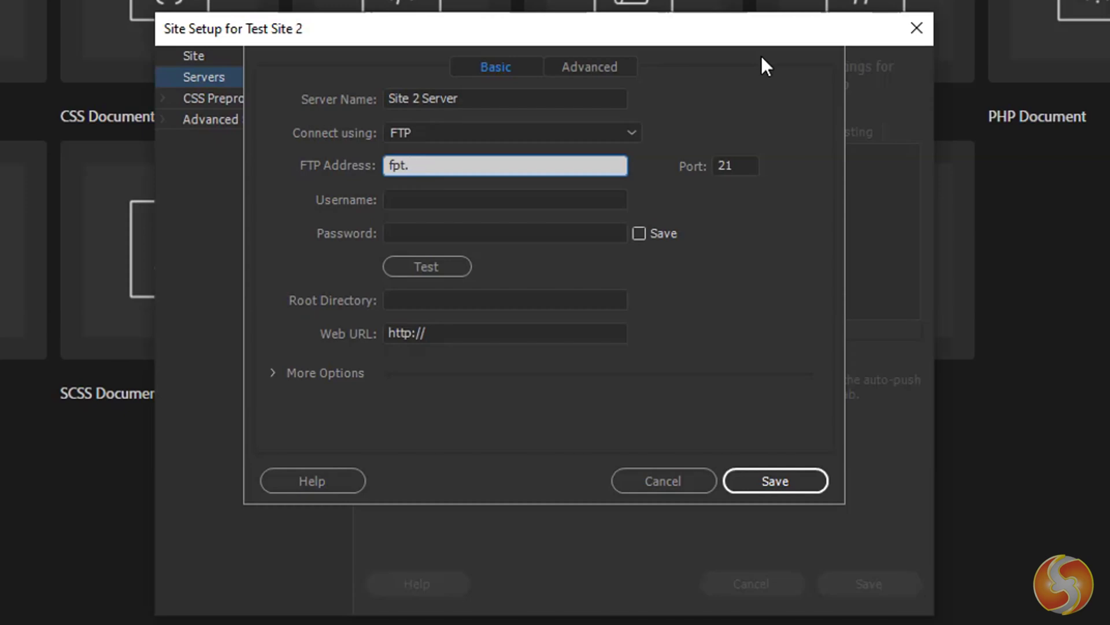
{"action": "type", "text": "teom"}
{"action": "key", "text": "Tab"}
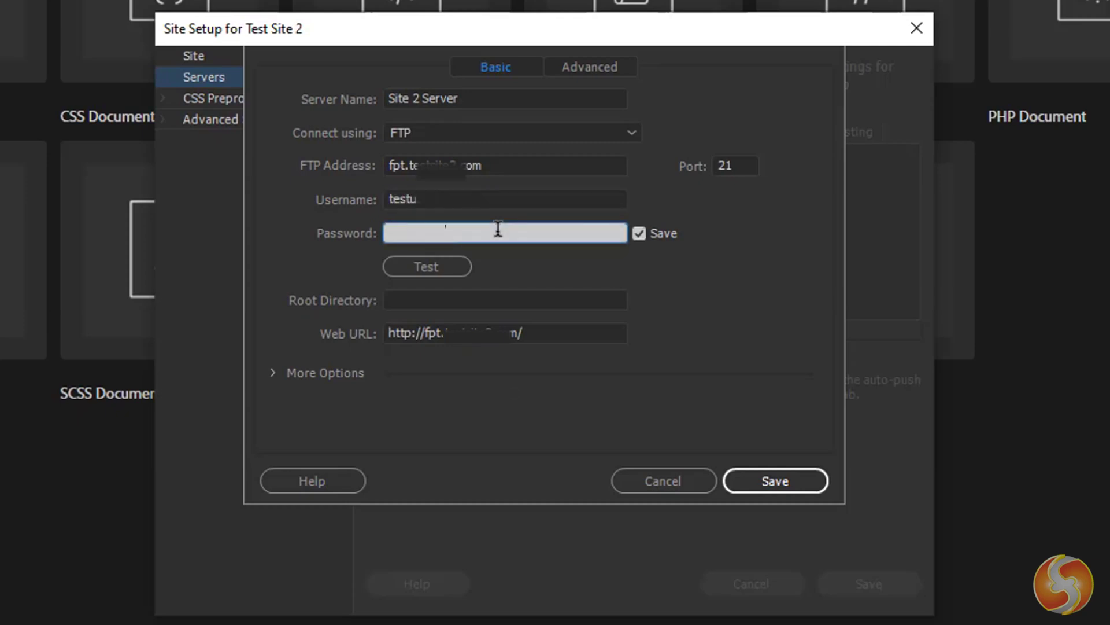
{"action": "left_click", "coordinate": [775, 481]}
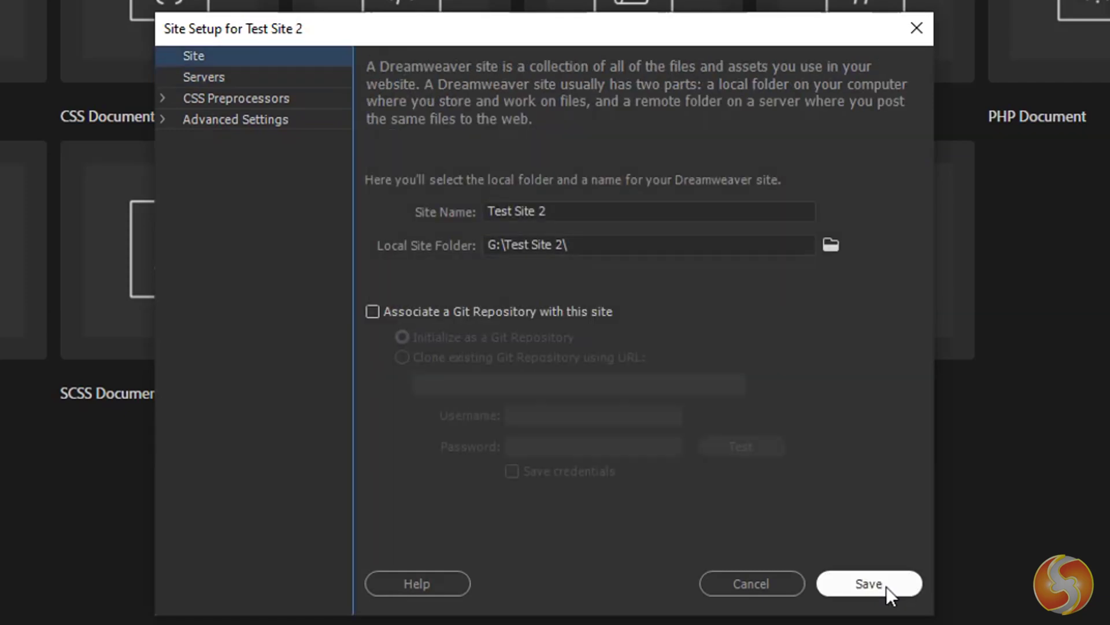
- Save the Test Site 2 setup and browse the Starter Templates gallery
{"action": "left_click", "coordinate": [872, 583]}
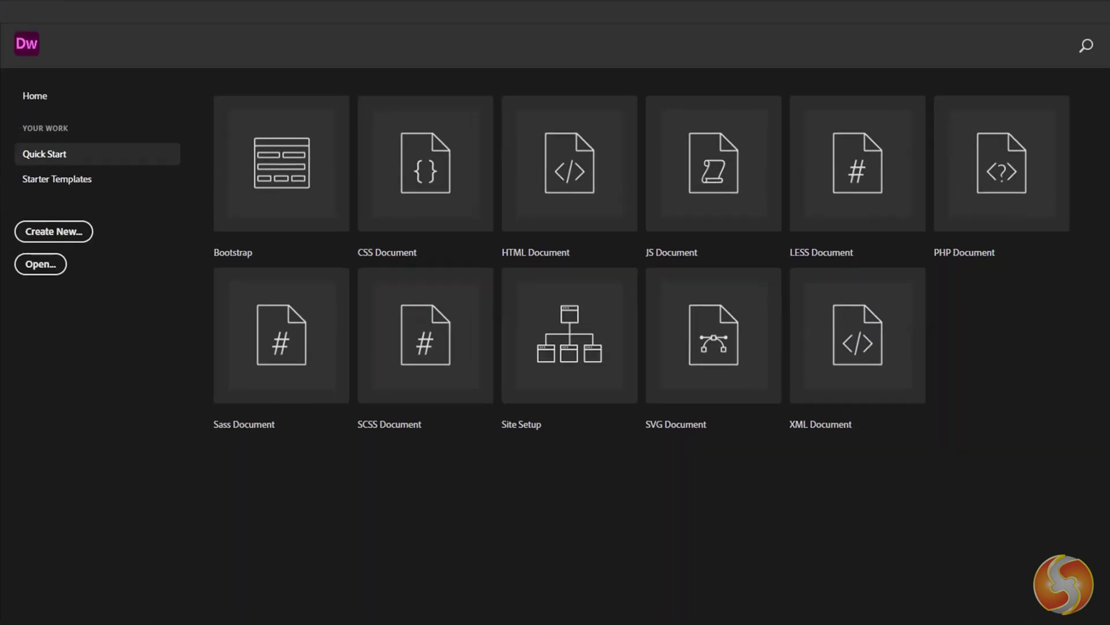
{"action": "left_click", "coordinate": [76, 184]}
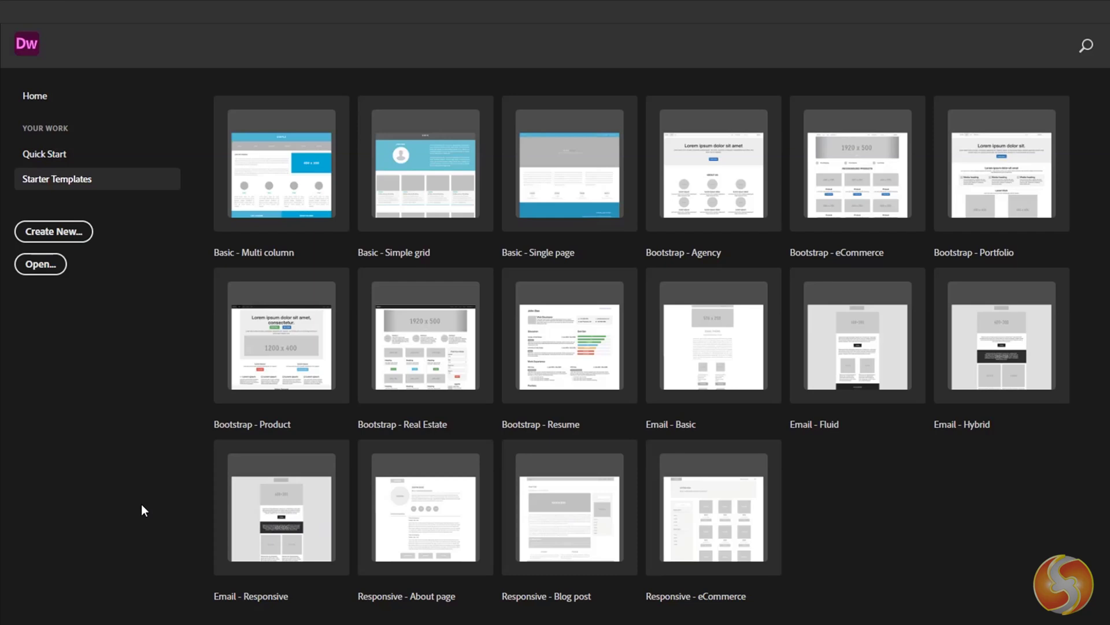
- Create a page from the Email - Basic template and point the first circle image to sun.jpg
{"action": "left_click", "coordinate": [733, 336]}
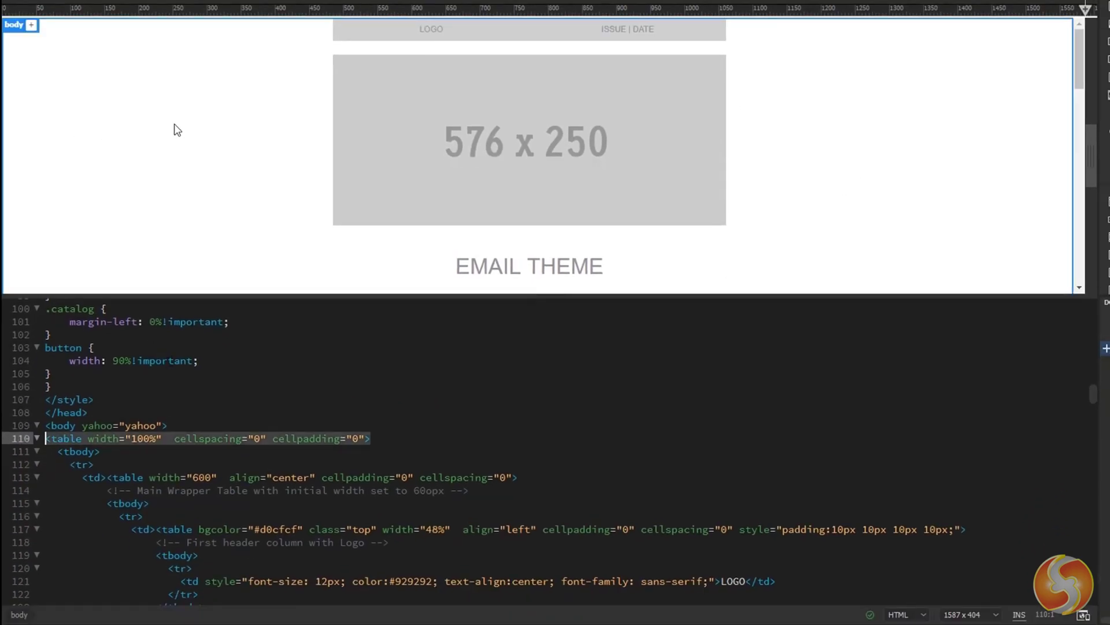
{"action": "left_click", "coordinate": [53, 386]}
{"action": "scroll", "coordinate": [249, 382], "scroll_direction": "up", "scroll_amount": 5}
{"action": "scroll", "coordinate": [248, 382], "scroll_direction": "up", "scroll_amount": 5}
{"action": "scroll", "coordinate": [249, 382], "scroll_direction": "up", "scroll_amount": 5}
{"action": "scroll", "coordinate": [249, 383], "scroll_direction": "up", "scroll_amount": 5}
{"action": "scroll", "coordinate": [249, 382], "scroll_direction": "up", "scroll_amount": 5}
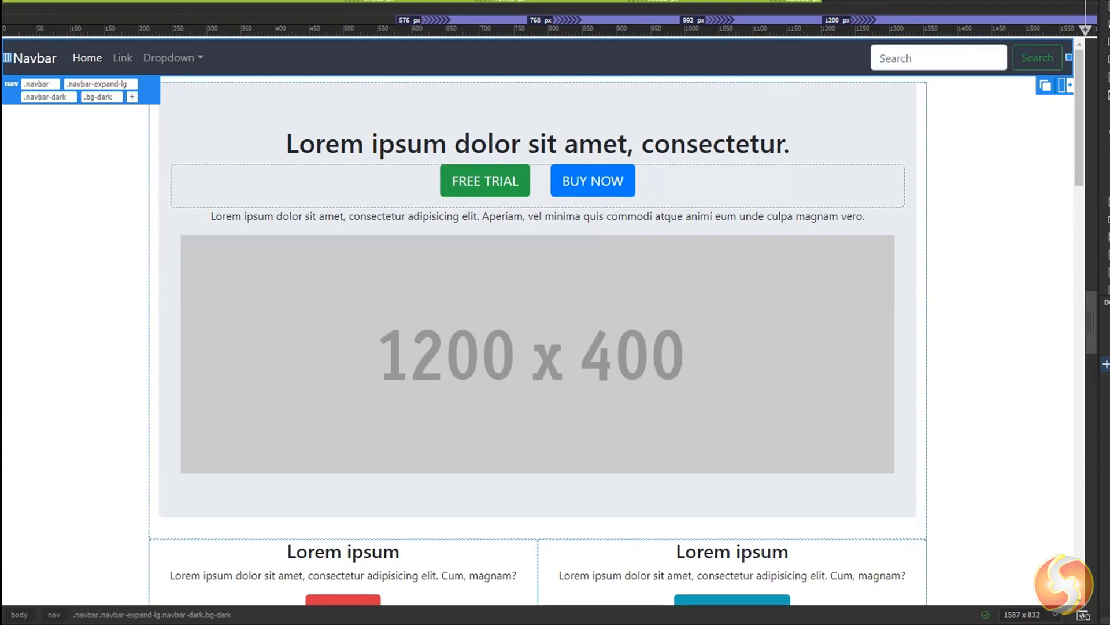
{"action": "key", "text": "ctrl+grave"}
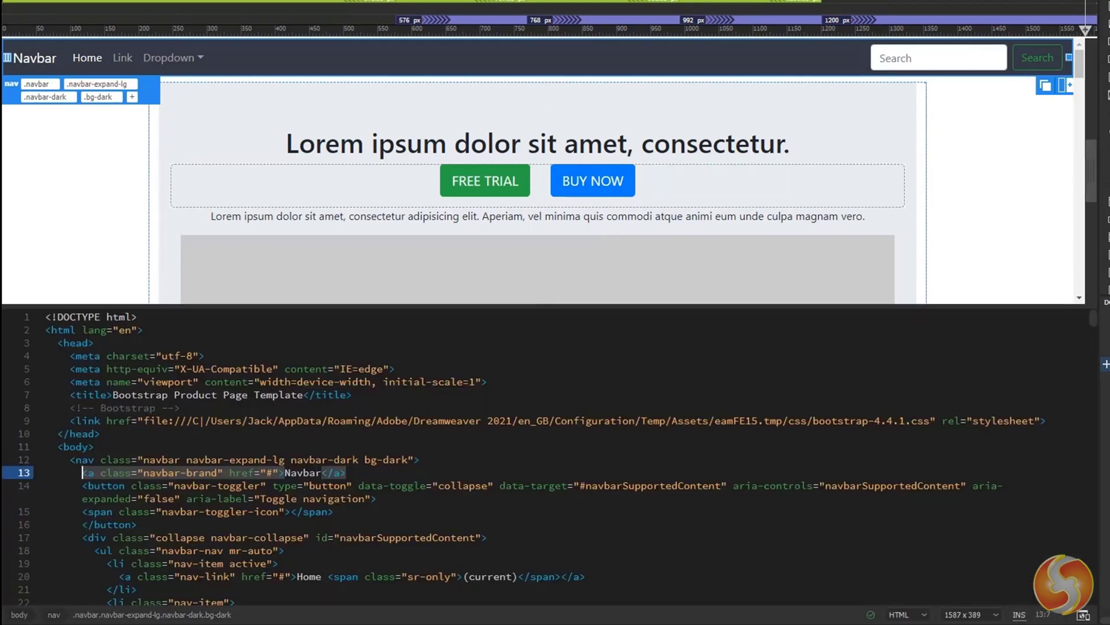
{"action": "scroll", "coordinate": [955, 151], "scroll_direction": "down", "scroll_amount": 1}
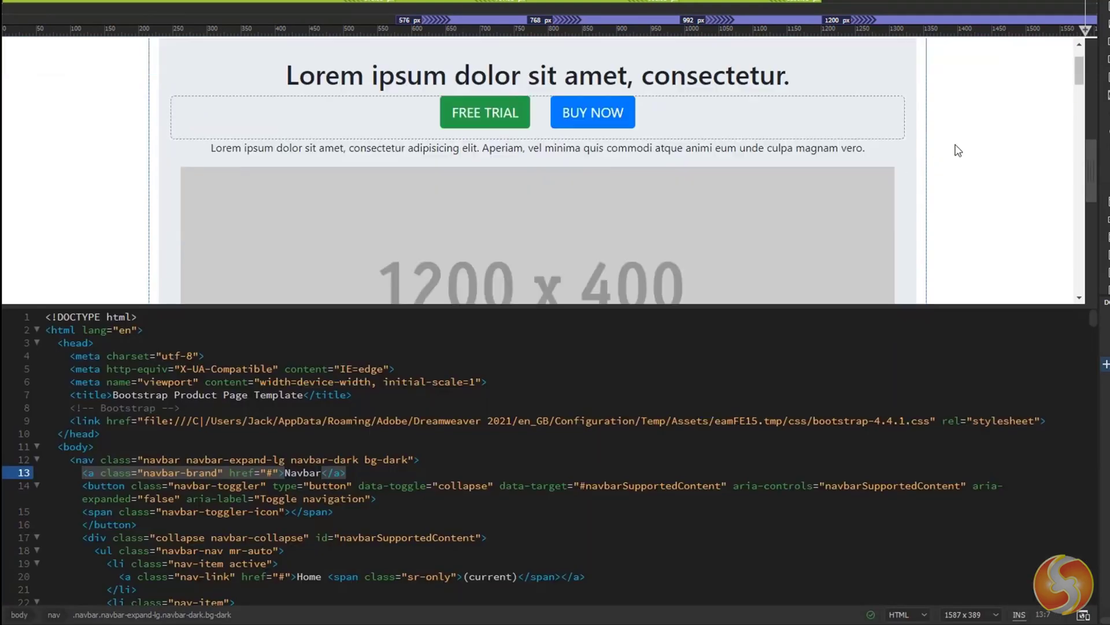
{"action": "left_click", "coordinate": [665, 219]}
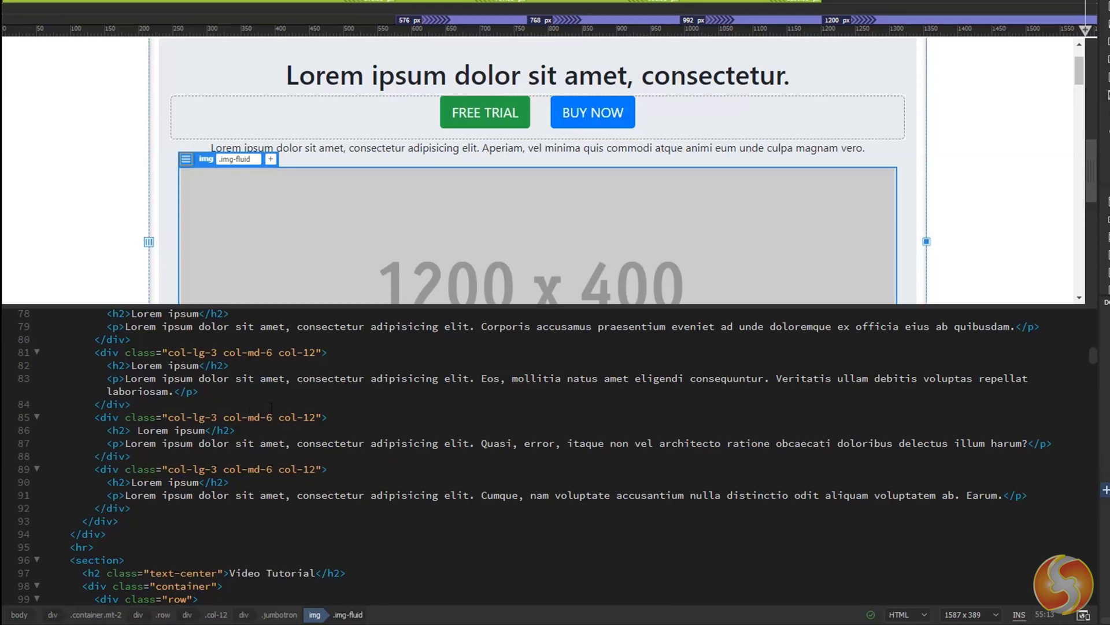
{"action": "scroll", "coordinate": [535, 455], "scroll_direction": "up", "scroll_amount": 3}
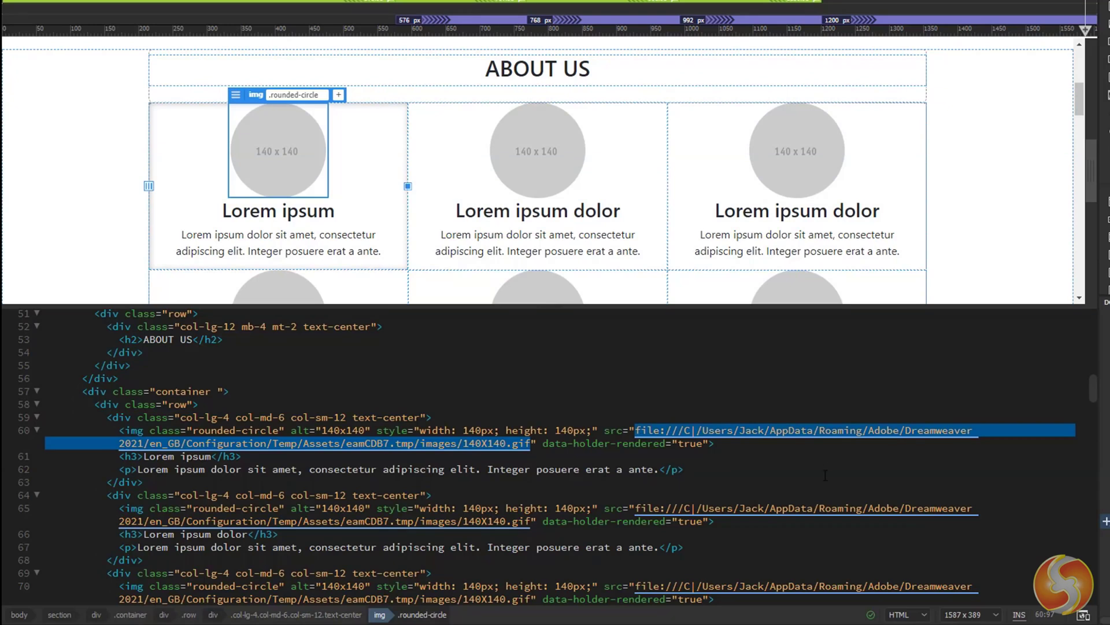
{"action": "type", "text": "G:\\Work Environment\\sun.jpg"}
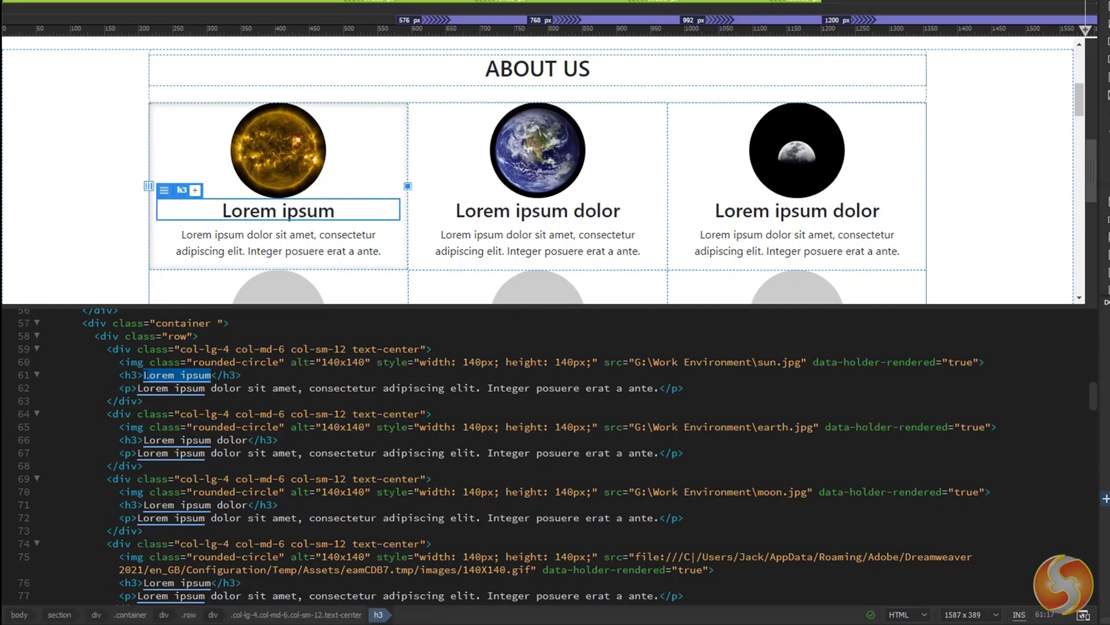
{"action": "type", "text": "This is the Sun"}
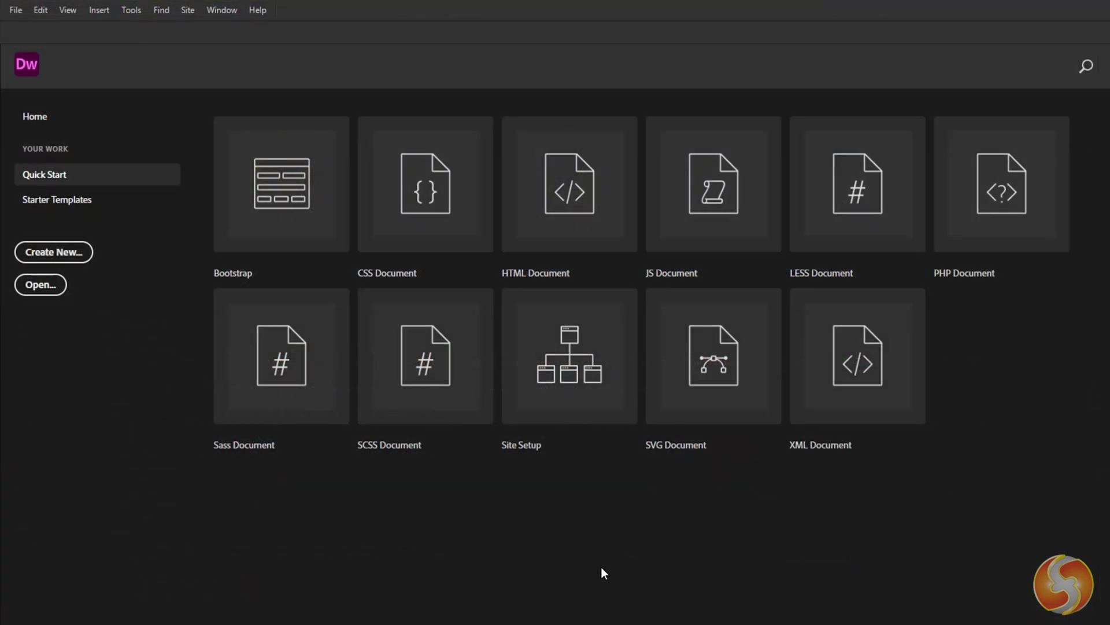
{"action": "left_click", "coordinate": [604, 208]}
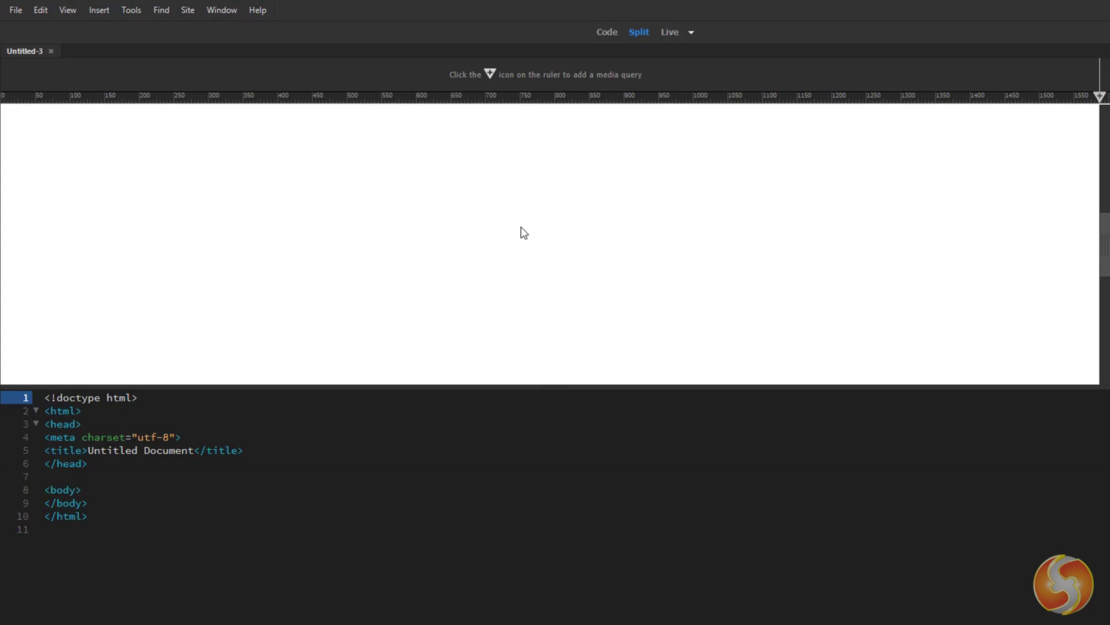
{"action": "left_click", "coordinate": [604, 32]}
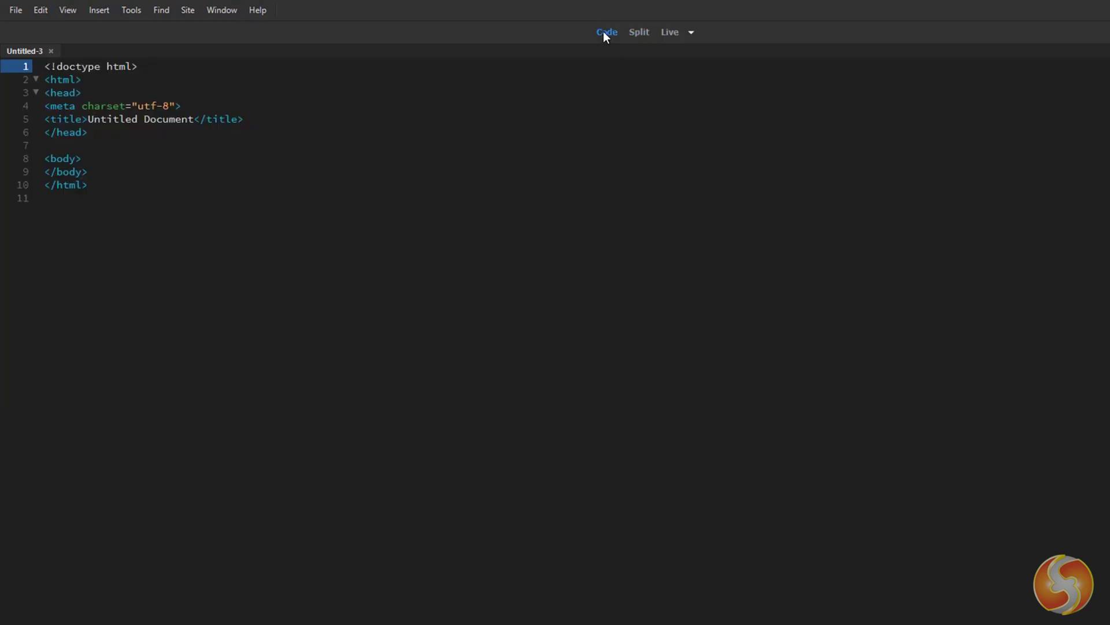
{"action": "left_click", "coordinate": [639, 33]}
{"action": "left_click", "coordinate": [670, 33]}
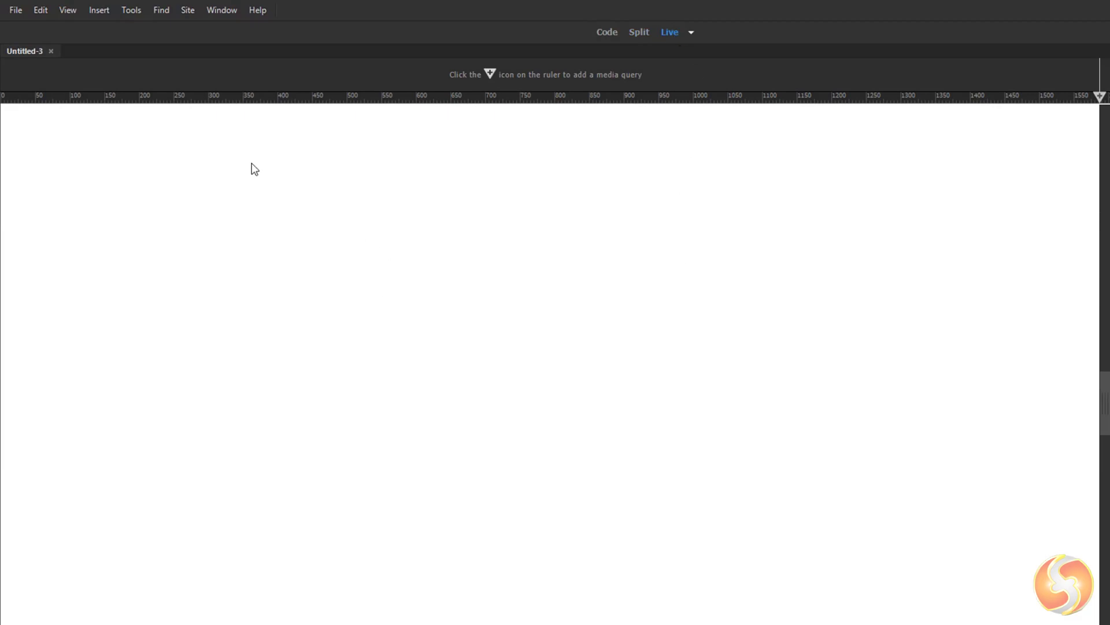
{"action": "key", "text": "ctrl+grave"}
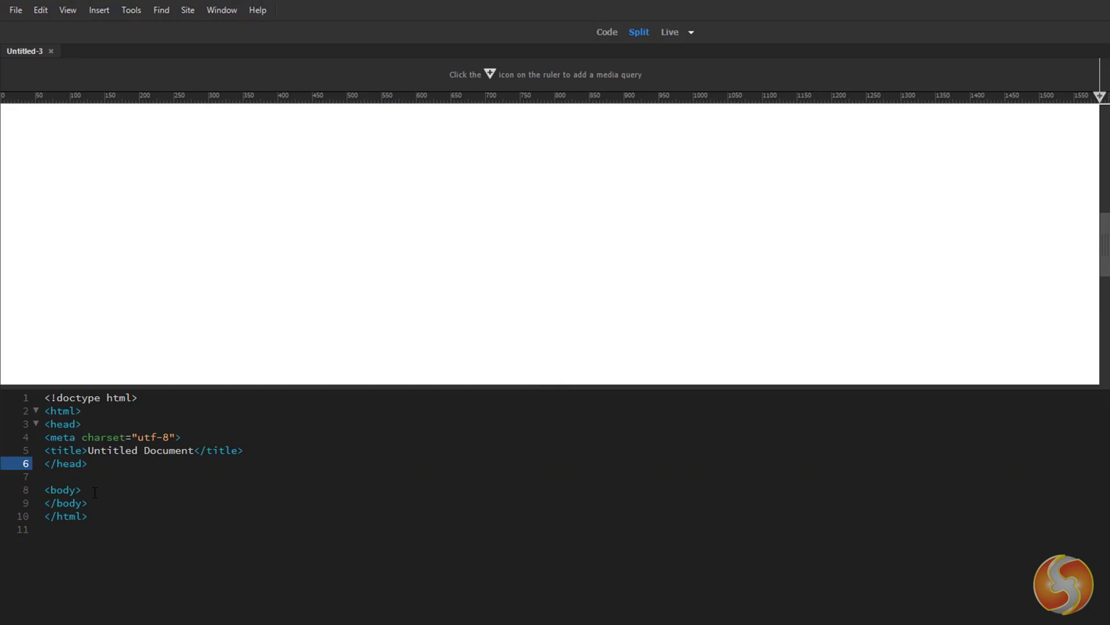
- Insert an H1 heading reading 'This is a Title H1' into the page body
{"action": "left_click", "coordinate": [95, 492]}
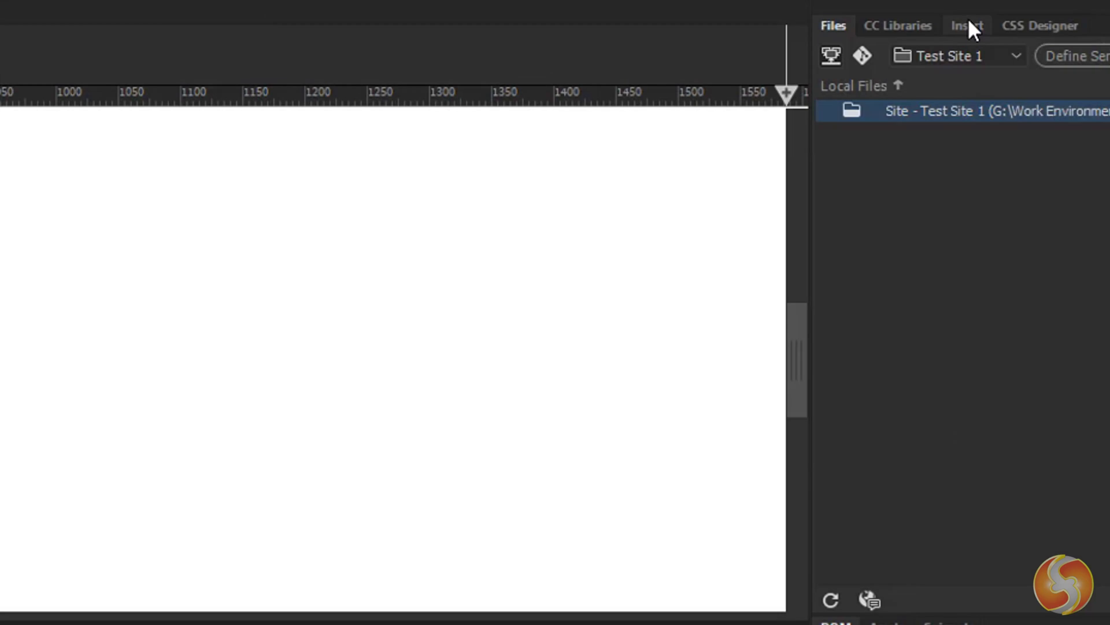
{"action": "left_click", "coordinate": [969, 25]}
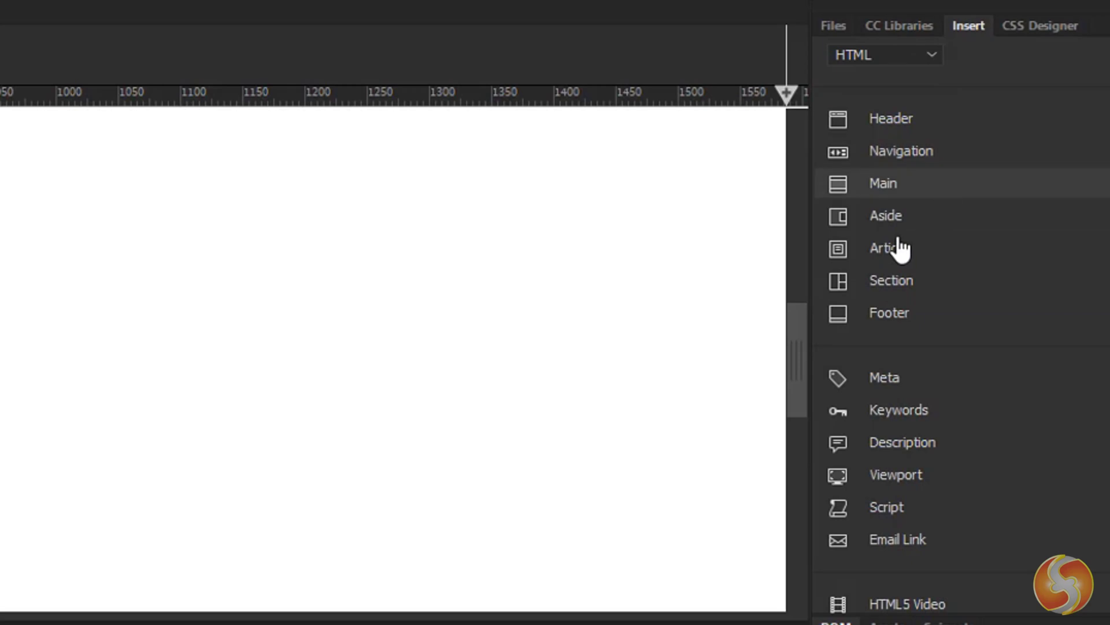
{"action": "scroll", "coordinate": [903, 191], "scroll_direction": "up", "scroll_amount": 3}
{"action": "scroll", "coordinate": [920, 156], "scroll_direction": "up", "scroll_amount": 2}
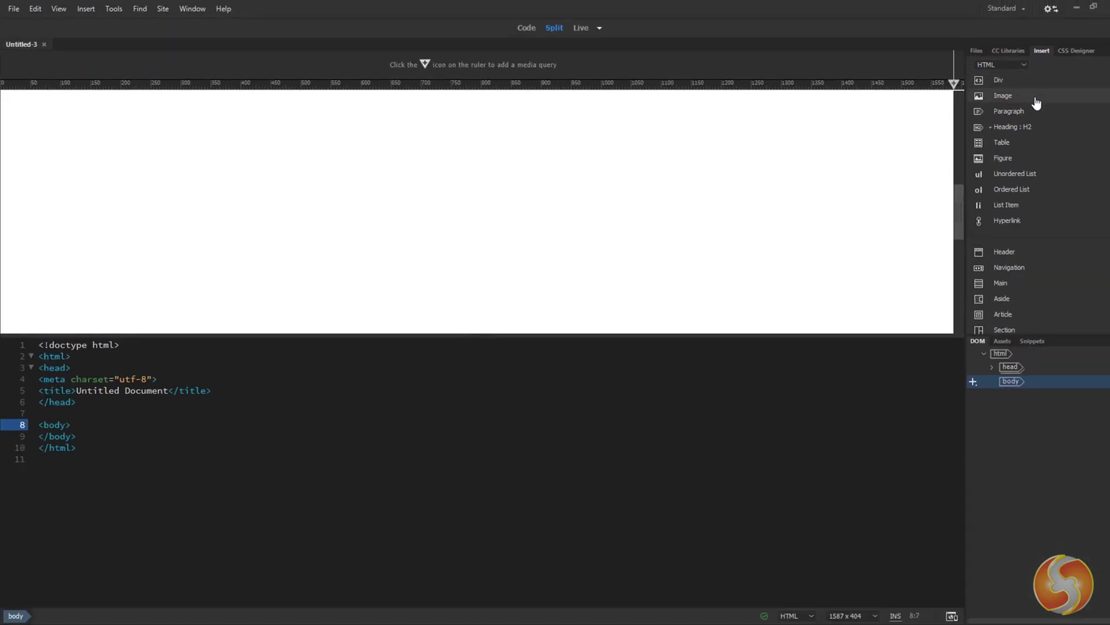
{"action": "left_click", "coordinate": [992, 128]}
{"action": "left_click", "coordinate": [994, 145]}
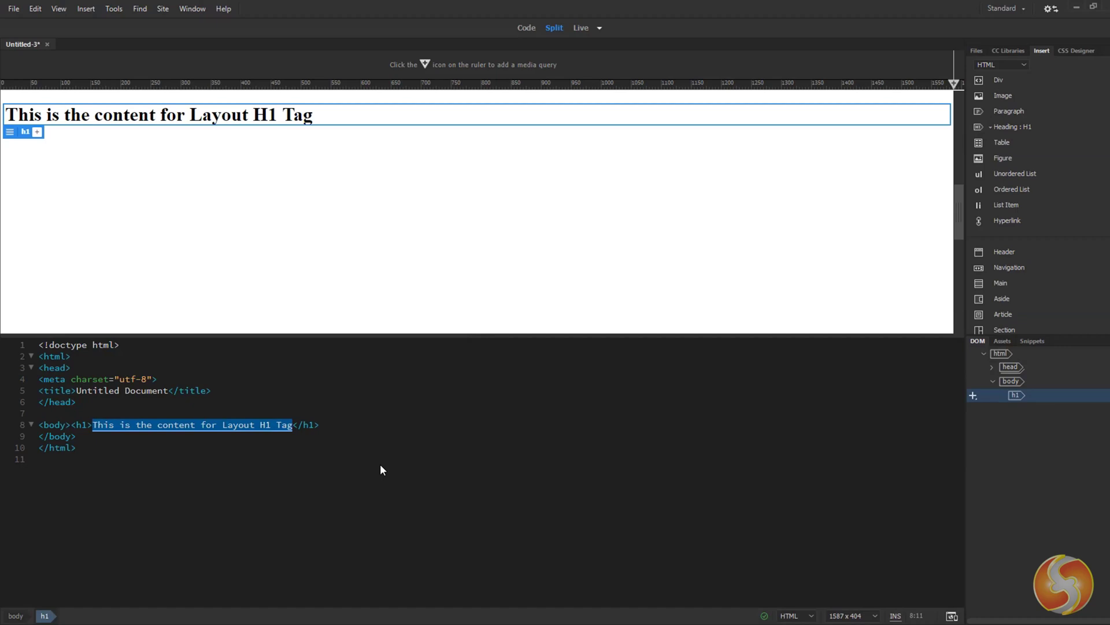
{"action": "type", "text": "This is a Title "}
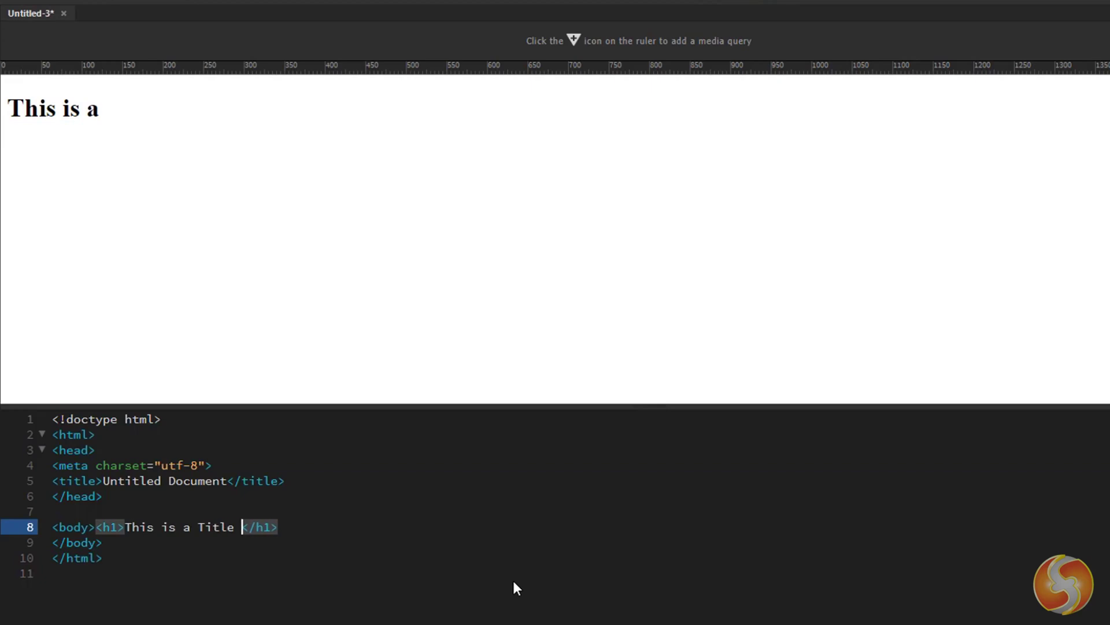
{"action": "type", "text": "H1"}
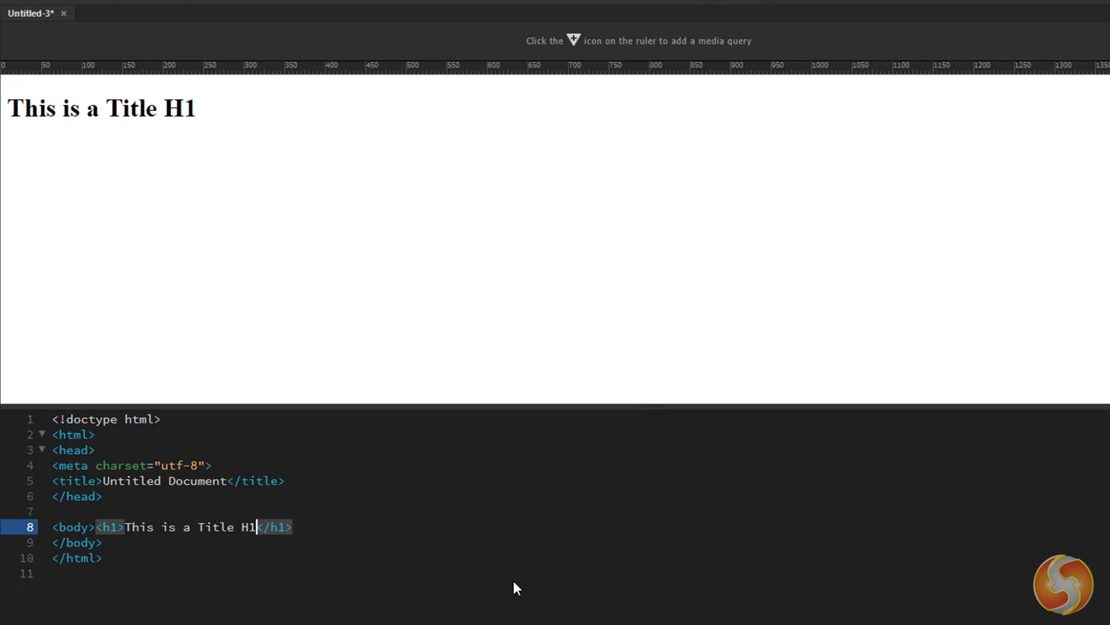
- Give the heading align="center" and move it onto its own indented line
{"action": "left_click", "coordinate": [121, 527]}
{"action": "type", "text": "al"}
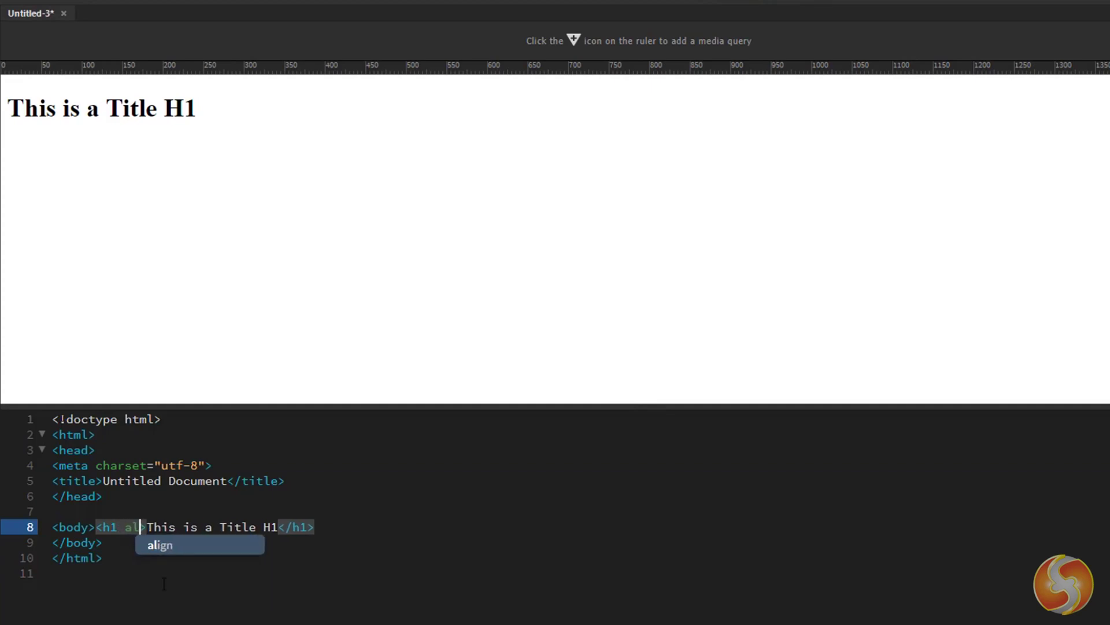
{"action": "left_click", "coordinate": [162, 546]}
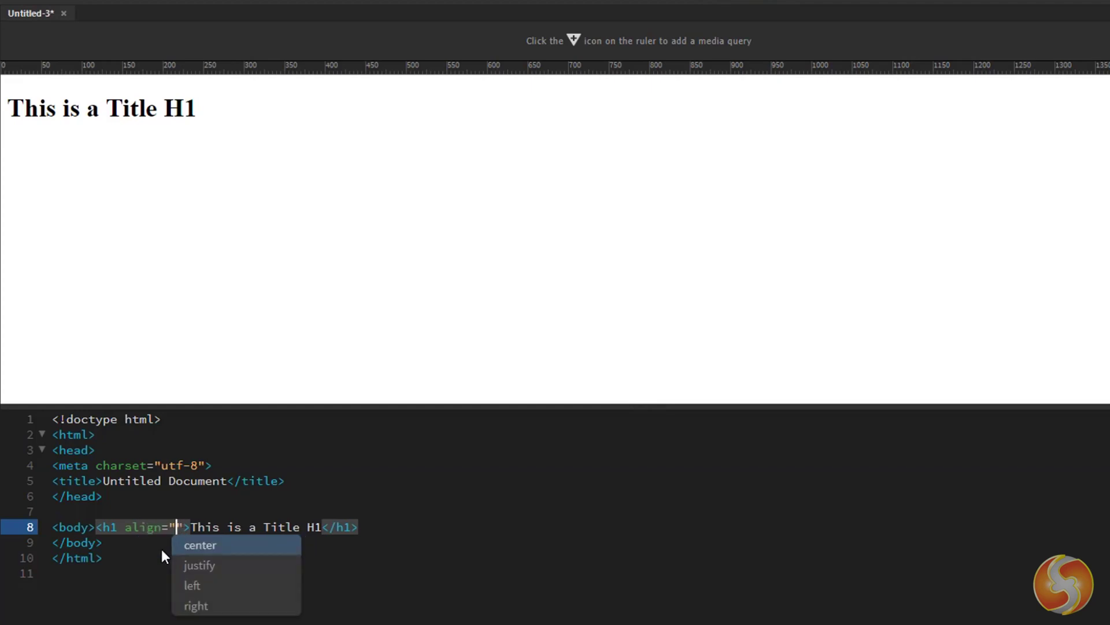
{"action": "left_click", "coordinate": [218, 543]}
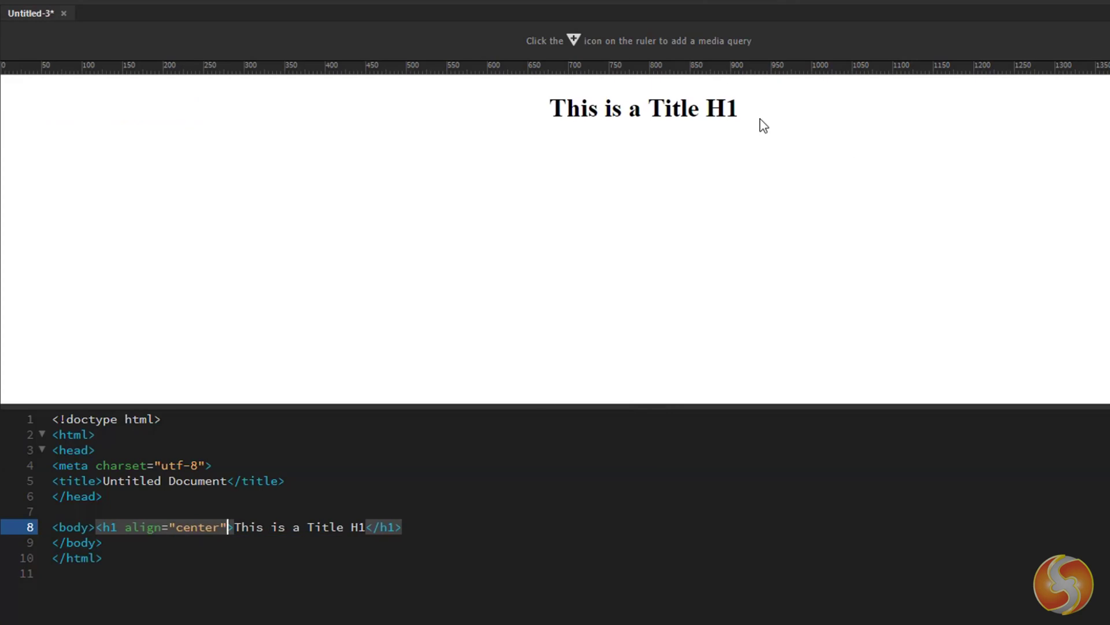
{"action": "key", "text": "End"}
{"action": "left_click", "coordinate": [95, 526]}
{"action": "key", "text": "Return"}
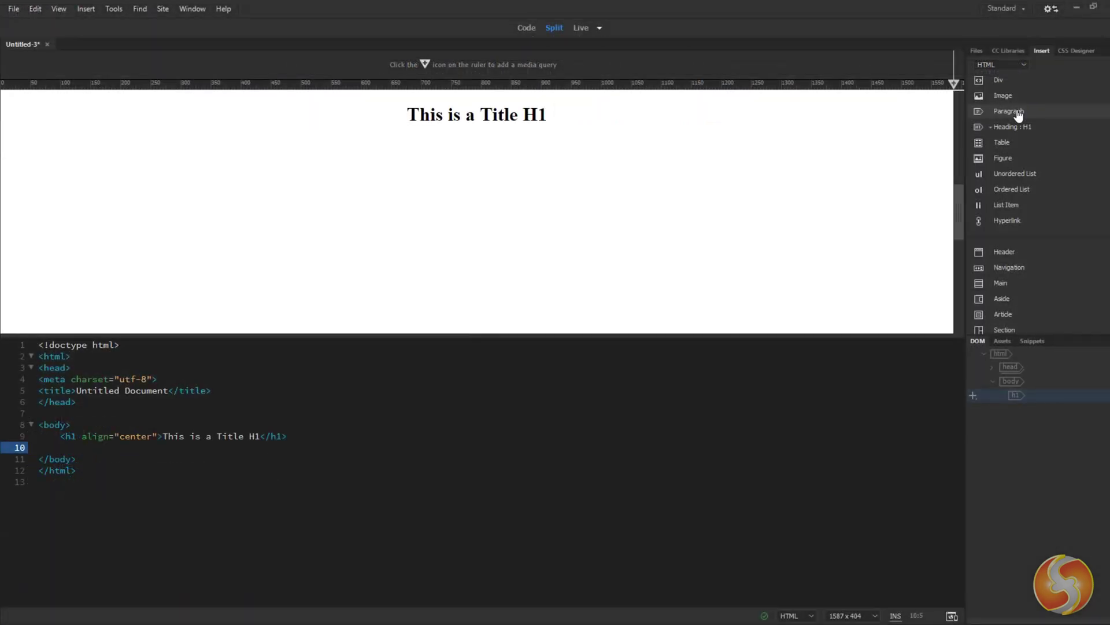
- Add the paragraph 'This is a simple text' and an ordered list below it
{"action": "left_click", "coordinate": [1007, 111]}
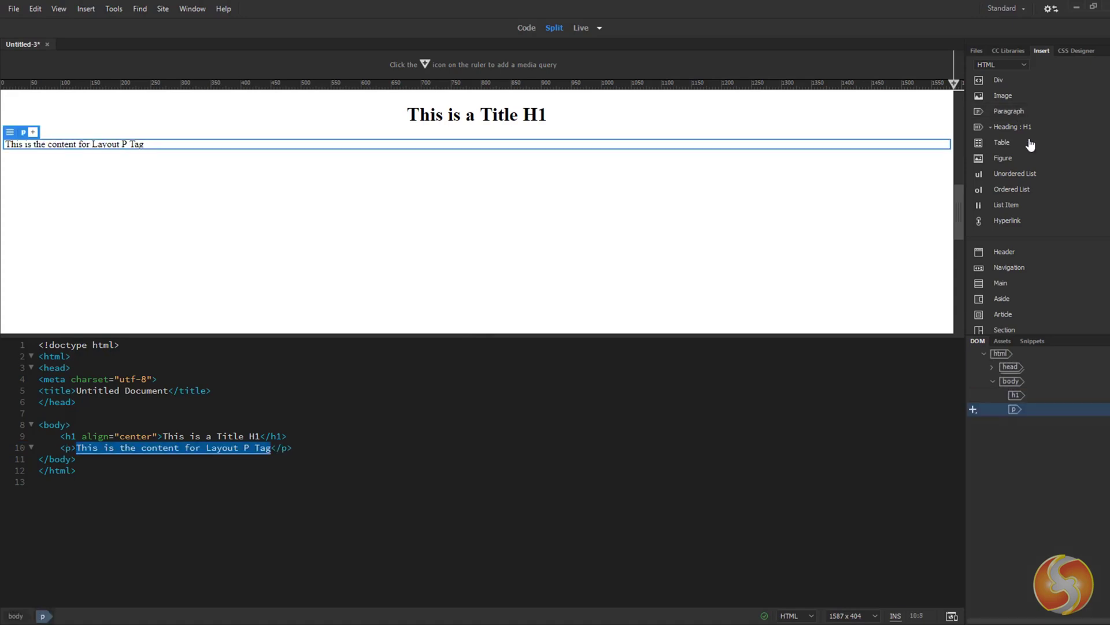
{"action": "type", "text": "This is a simple text"}
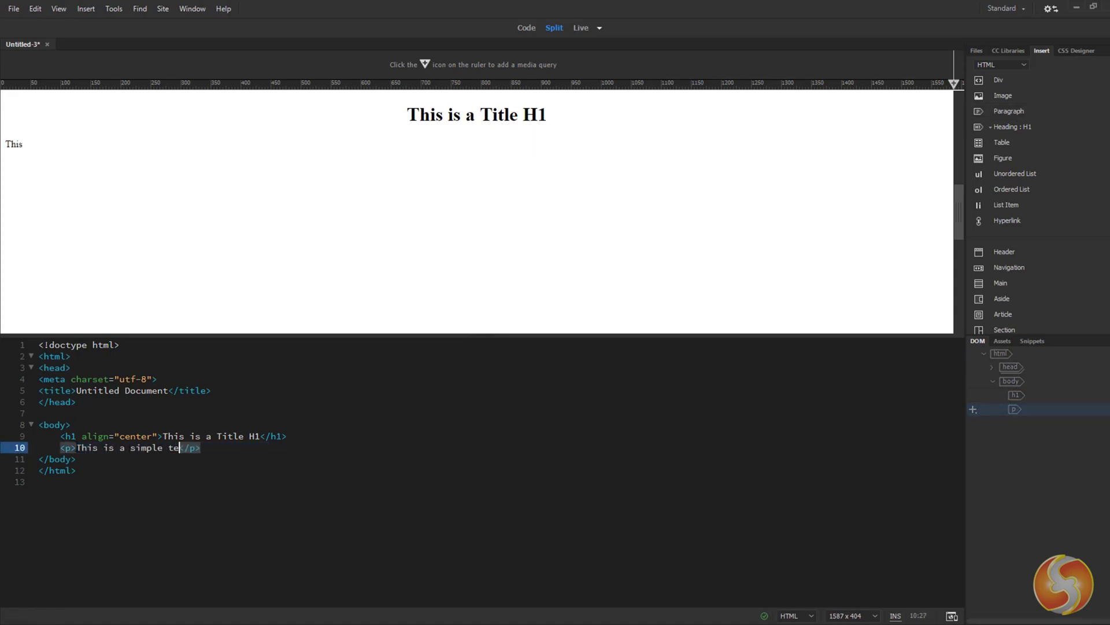
{"action": "key", "text": "End"}
{"action": "key", "text": "Return"}
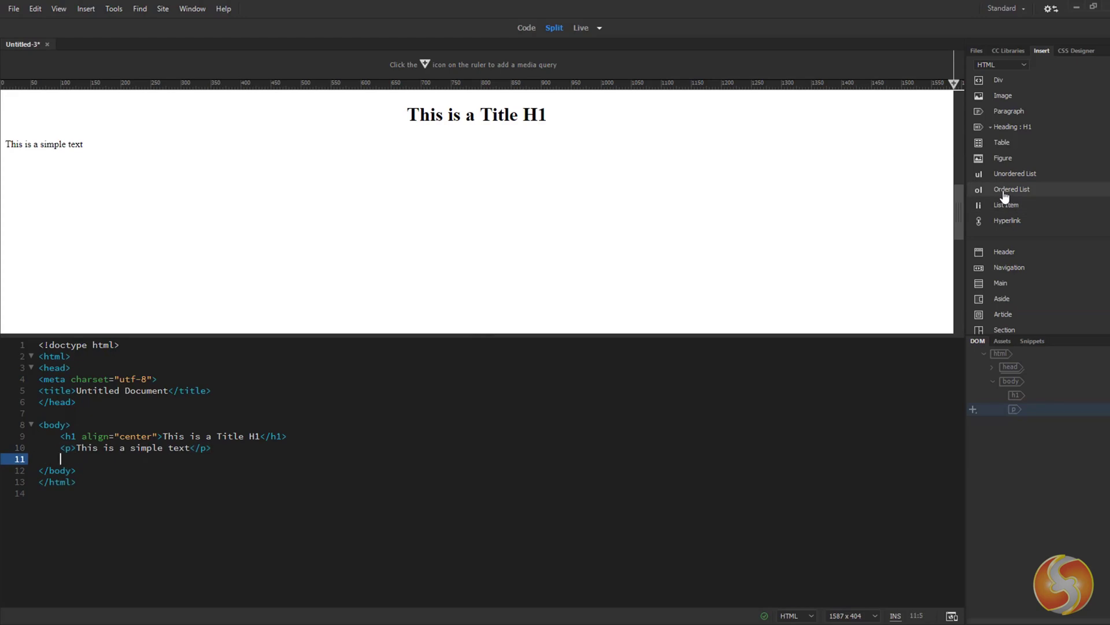
{"action": "left_click", "coordinate": [1004, 191]}
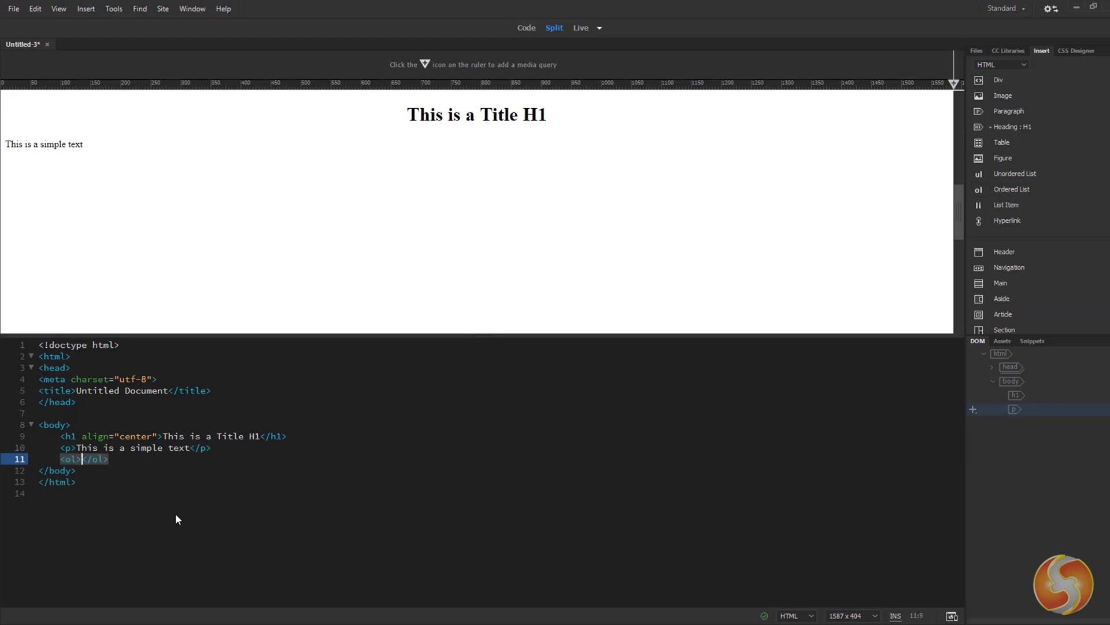
{"action": "key", "text": "Return"}
{"action": "key", "text": "Return"}
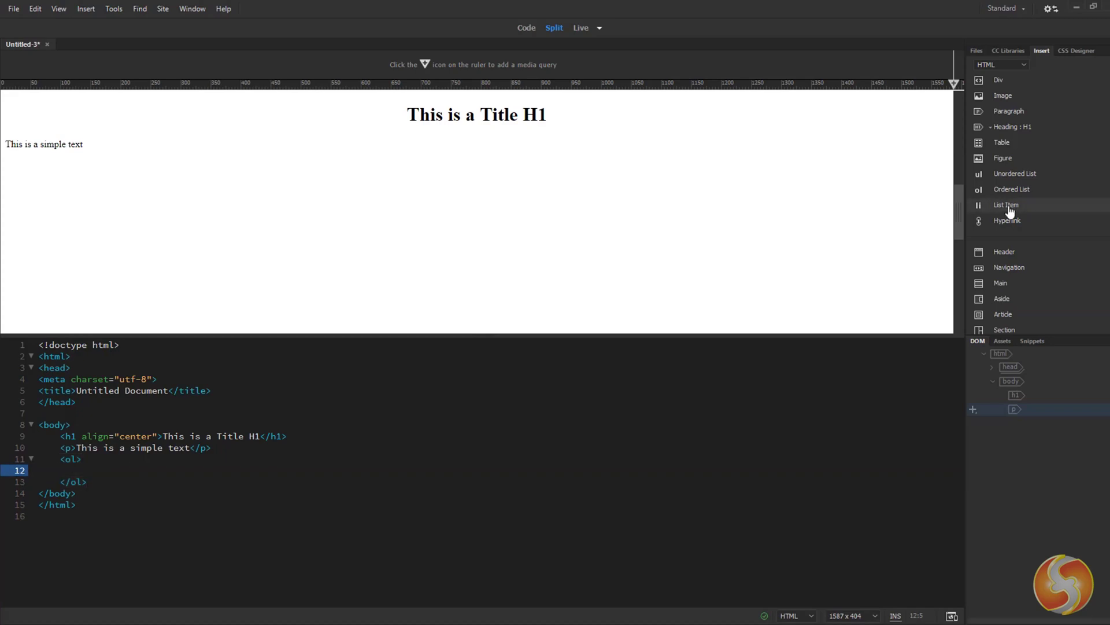
- Fill the ordered list with items X, Y and Z by duplicating the <li> markup
{"action": "left_click", "coordinate": [1006, 205]}
{"action": "type", "text": "X"}
{"action": "key", "text": "Return"}
{"action": "key", "text": "Return"}
{"action": "key", "text": "Up"}
{"action": "left_click_drag", "start_coordinate": [110, 492], "coordinate": [60, 493]}
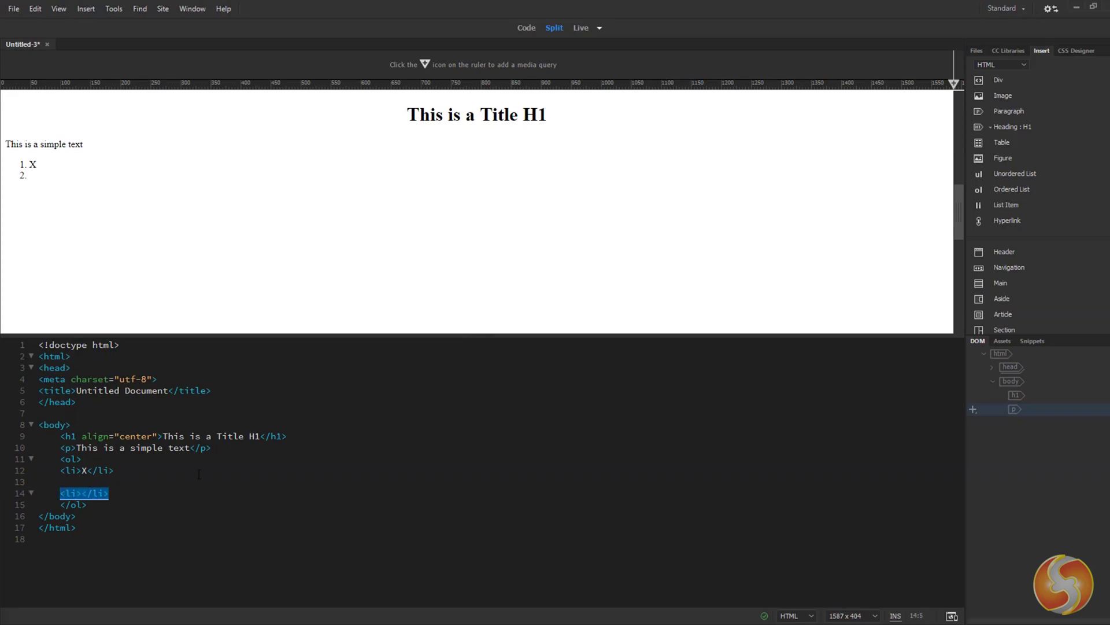
{"action": "key", "text": "ctrl+c"}
{"action": "key", "text": "Up"}
{"action": "key", "text": "ctrl+v"}
{"action": "key", "text": "Left"}
{"action": "key", "text": "Left"}
{"action": "key", "text": "Left"}
{"action": "type", "text": "Y"}
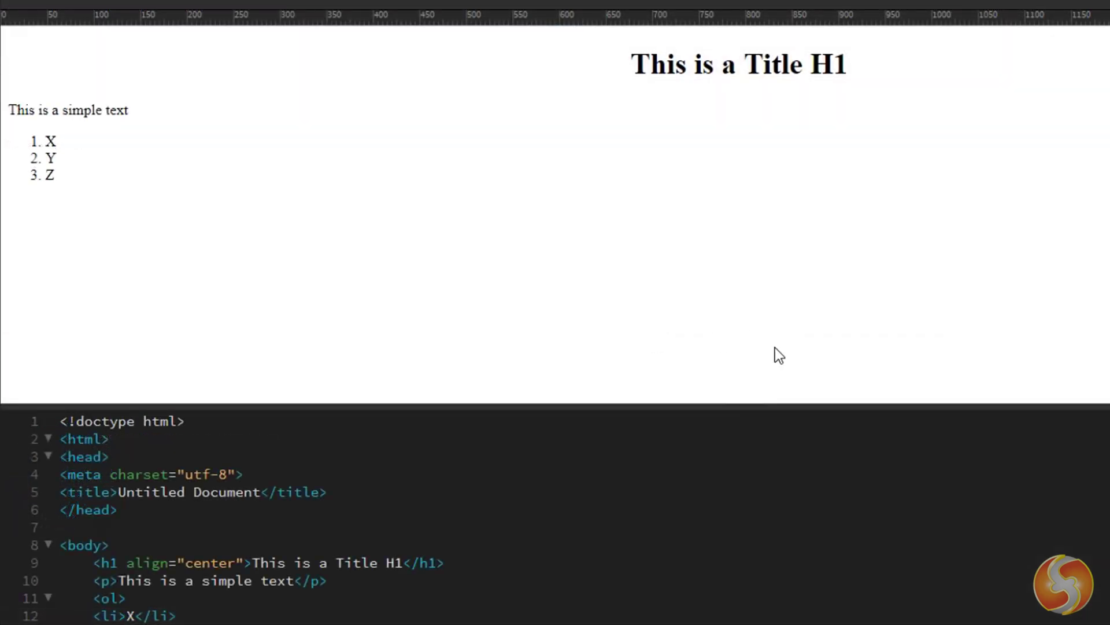
{"action": "left_click", "coordinate": [678, 70]}
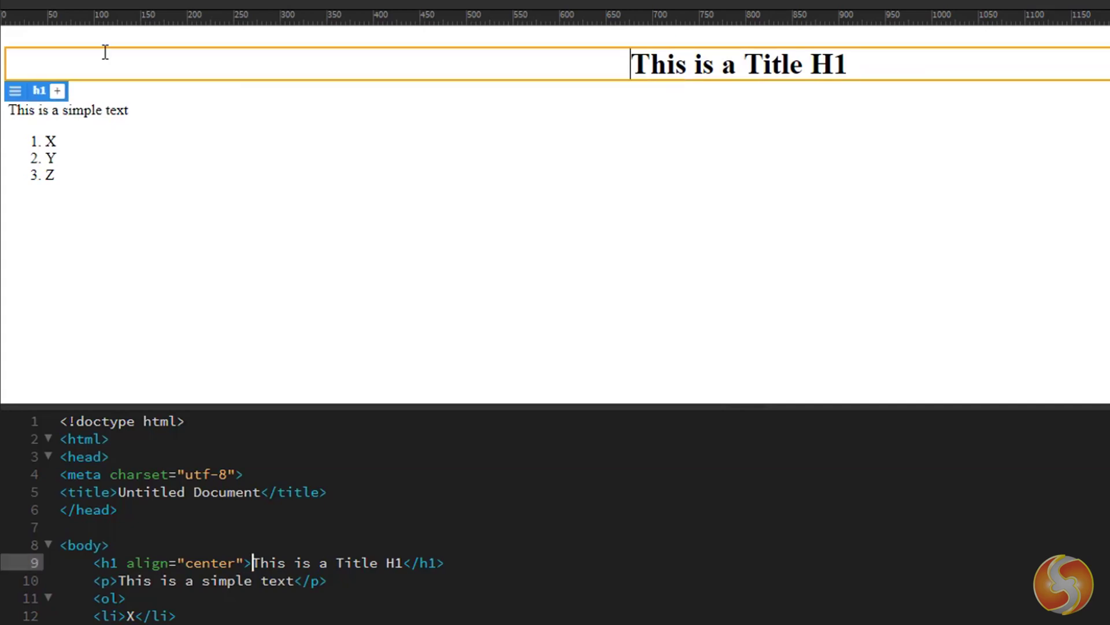
{"action": "left_click", "coordinate": [15, 95]}
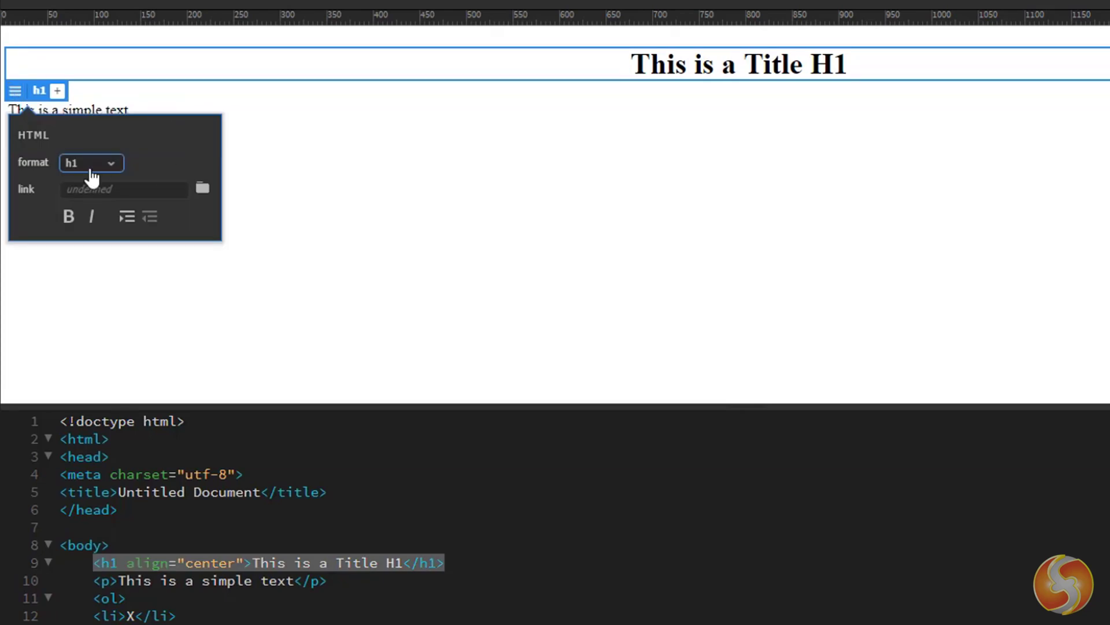
{"action": "left_click", "coordinate": [113, 163]}
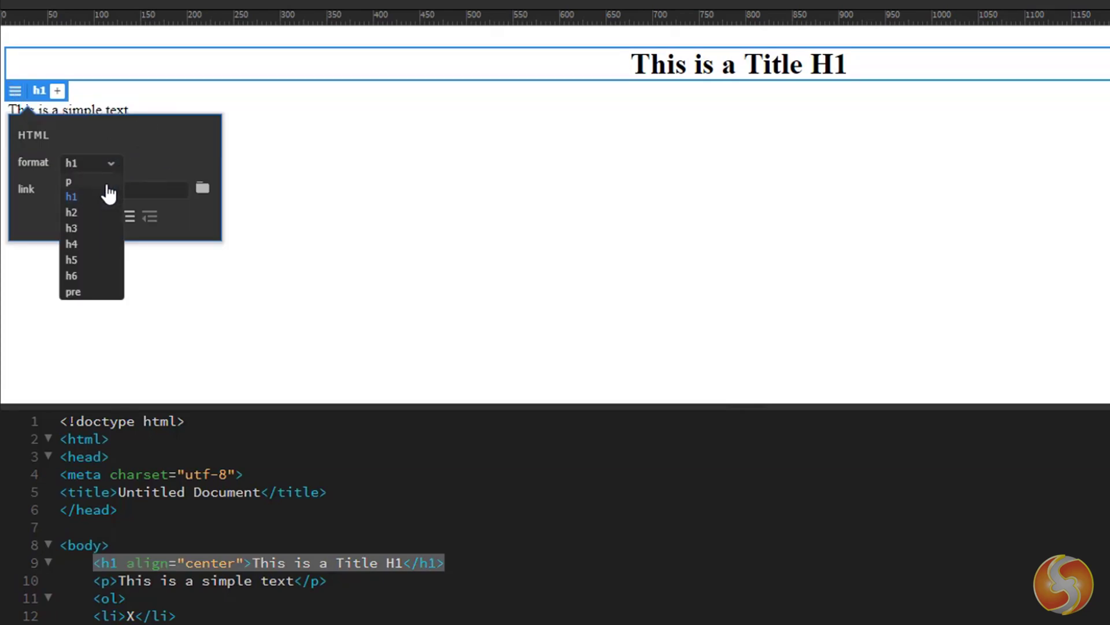
{"action": "left_click", "coordinate": [71, 211]}
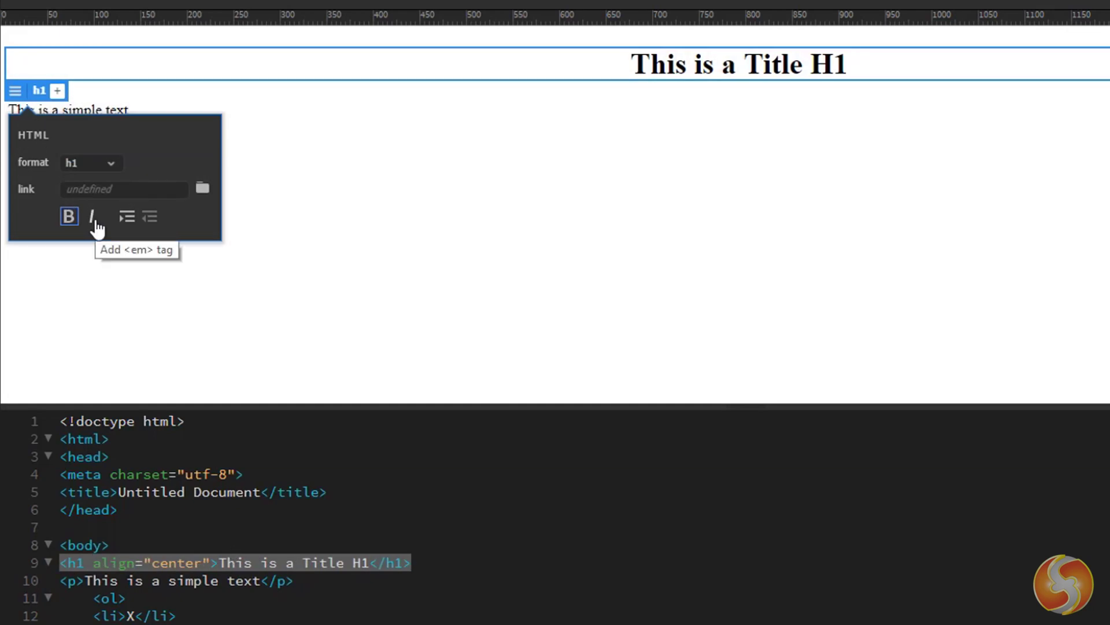
{"action": "left_click", "coordinate": [92, 218]}
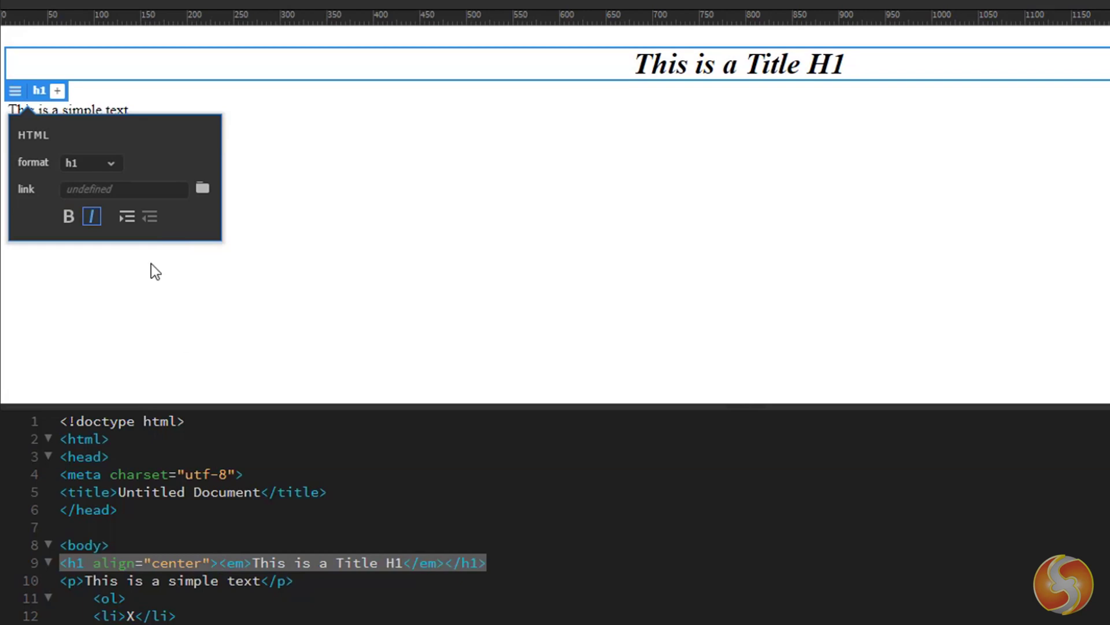
{"action": "left_click", "coordinate": [93, 217]}
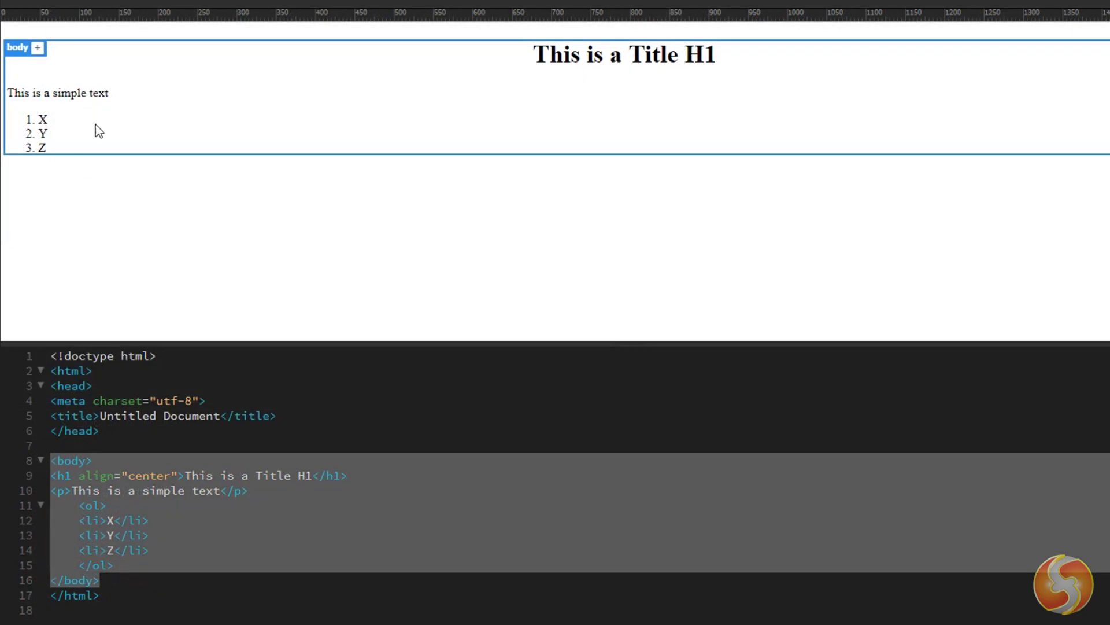
{"action": "left_click", "coordinate": [37, 49]}
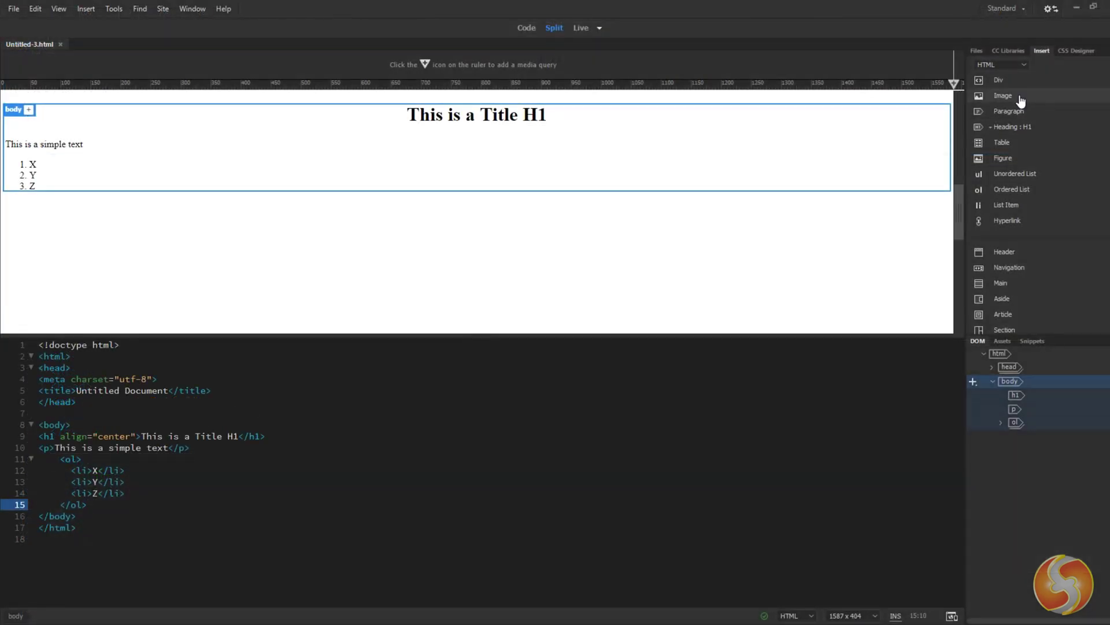
- Insert cat.png (160 by 240) below the list, followed by an empty line
{"action": "left_click", "coordinate": [1003, 96]}
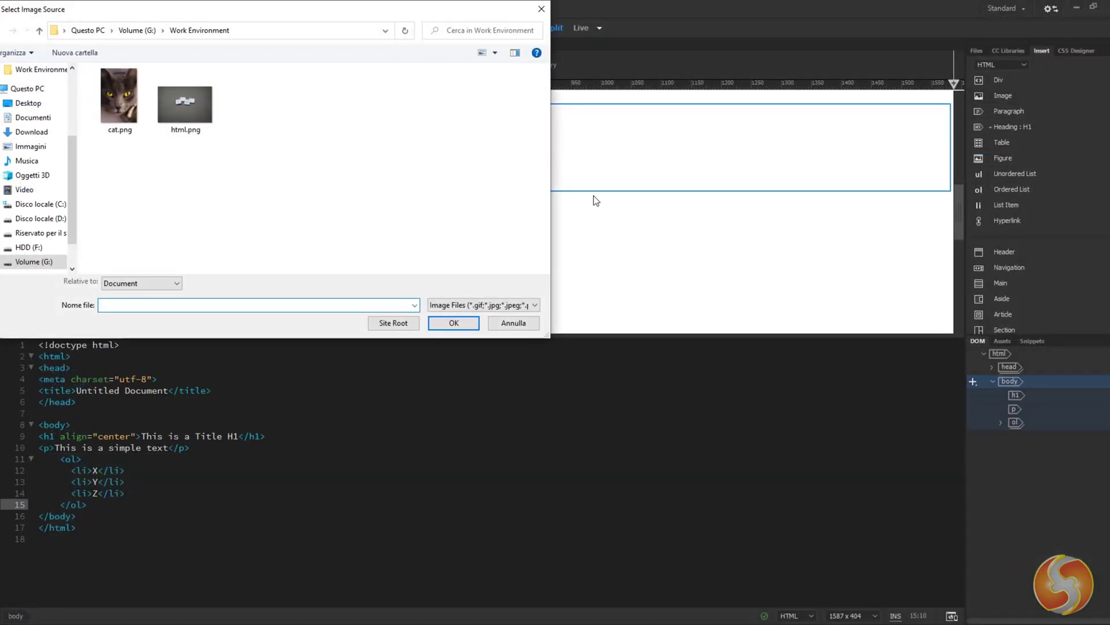
{"action": "double_click", "coordinate": [130, 112]}
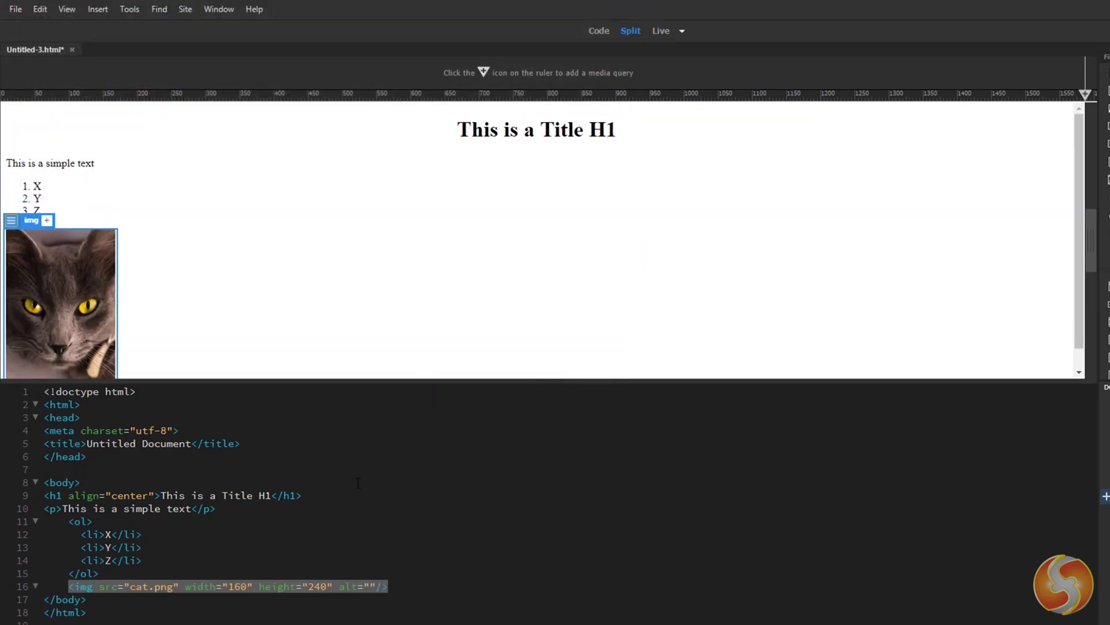
{"action": "left_click", "coordinate": [399, 586]}
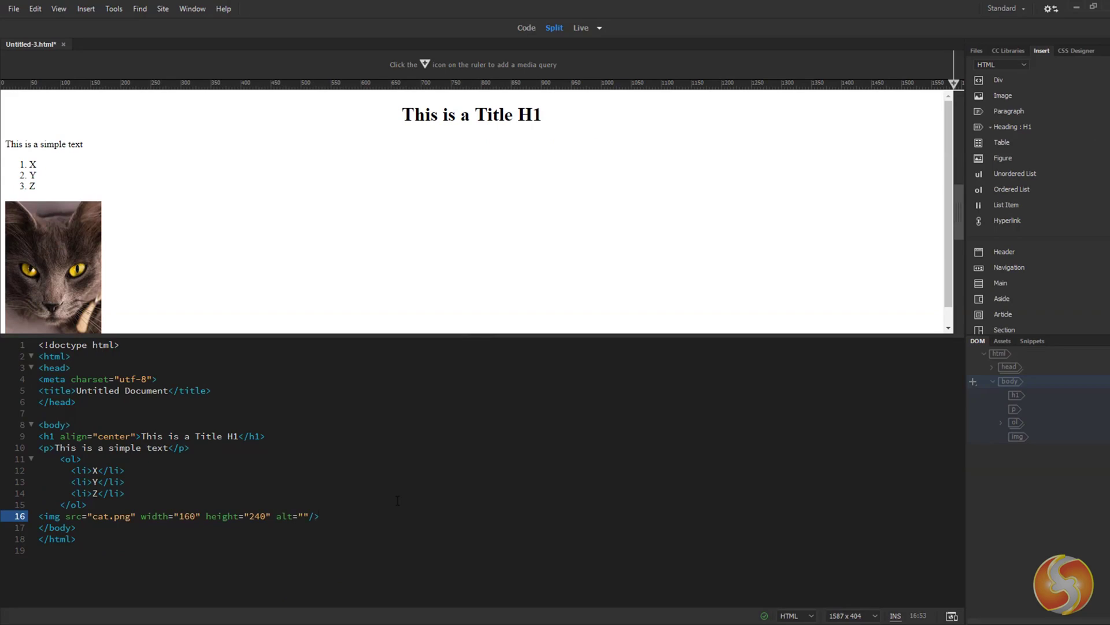
{"action": "key", "text": "Return"}
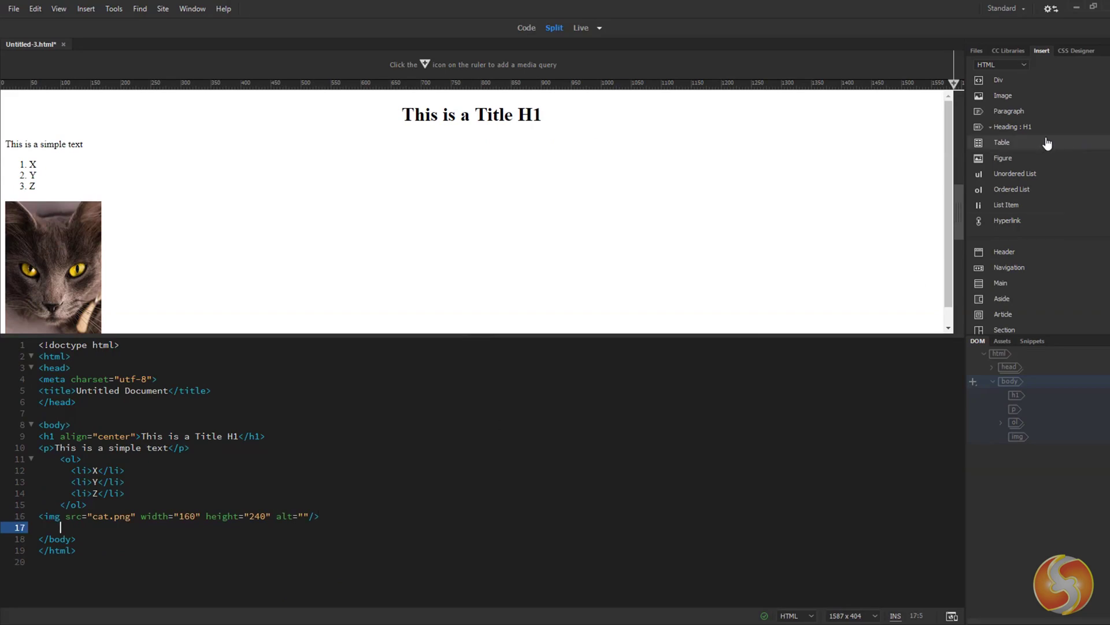
- Insert a figure holding html.png and clear its placeholder content for the caption
{"action": "left_click", "coordinate": [1004, 158]}
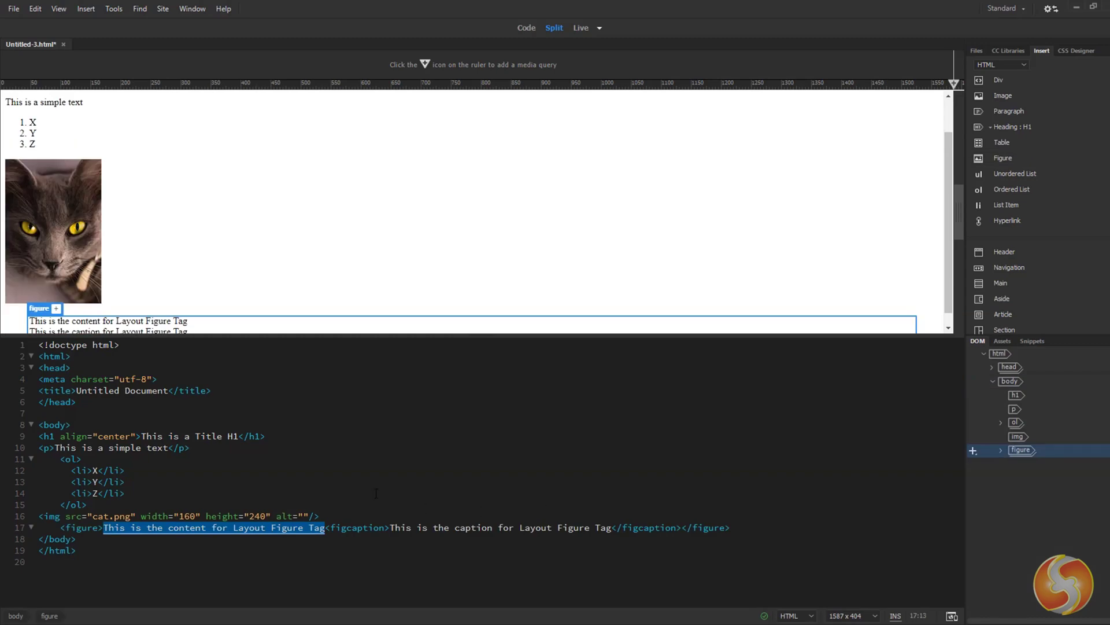
{"action": "left_click", "coordinate": [1003, 96]}
{"action": "double_click", "coordinate": [191, 107]}
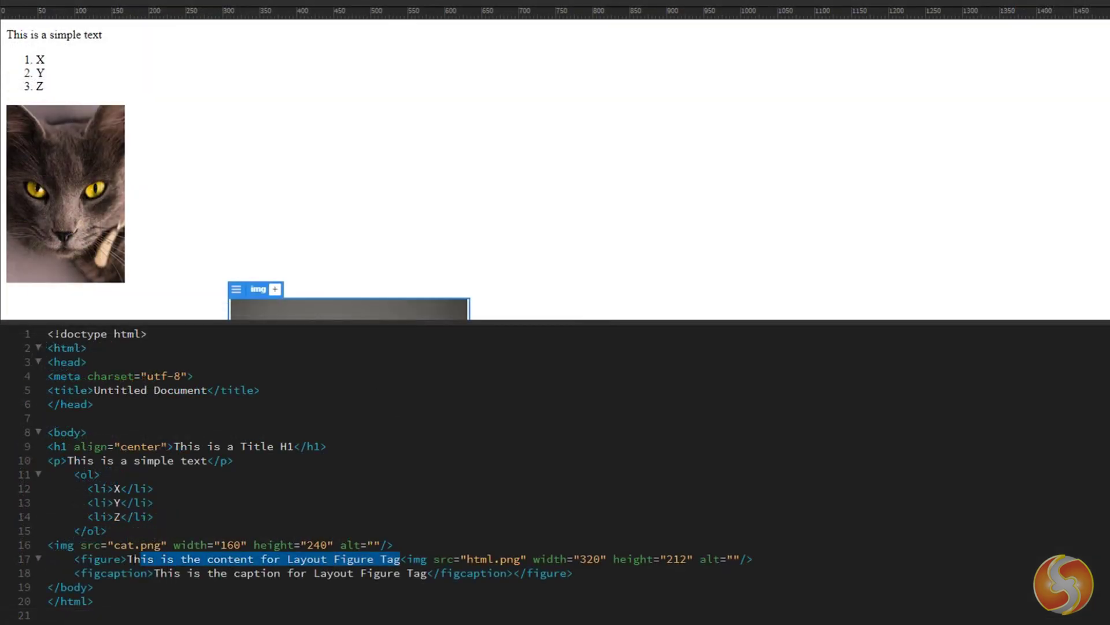
{"action": "key", "text": "Delete"}
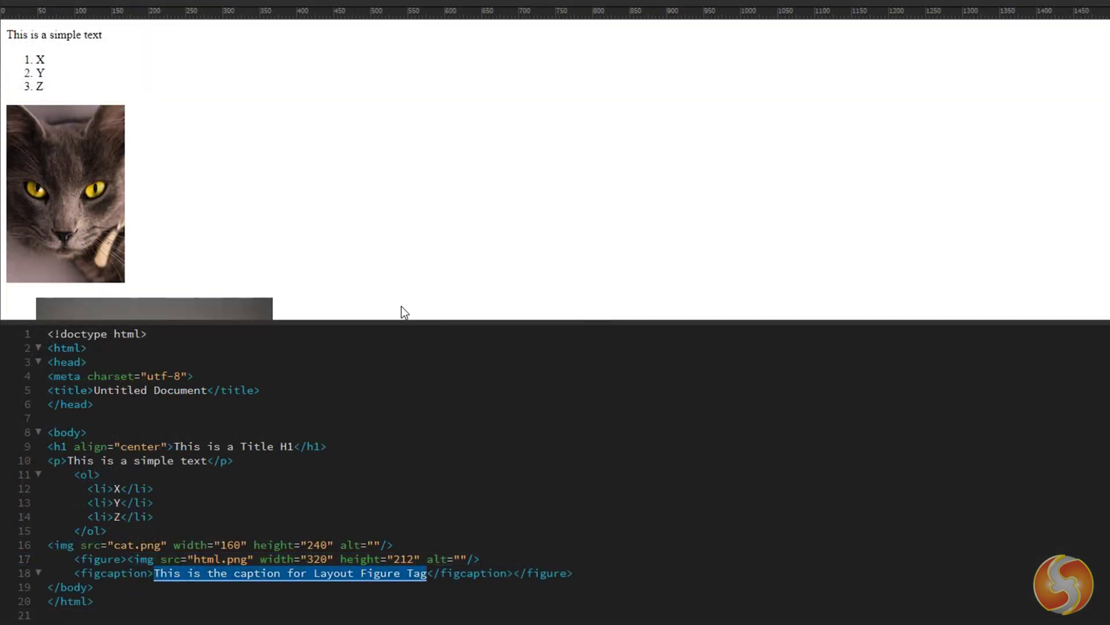
{"action": "type", "text": "This is a text with image"}
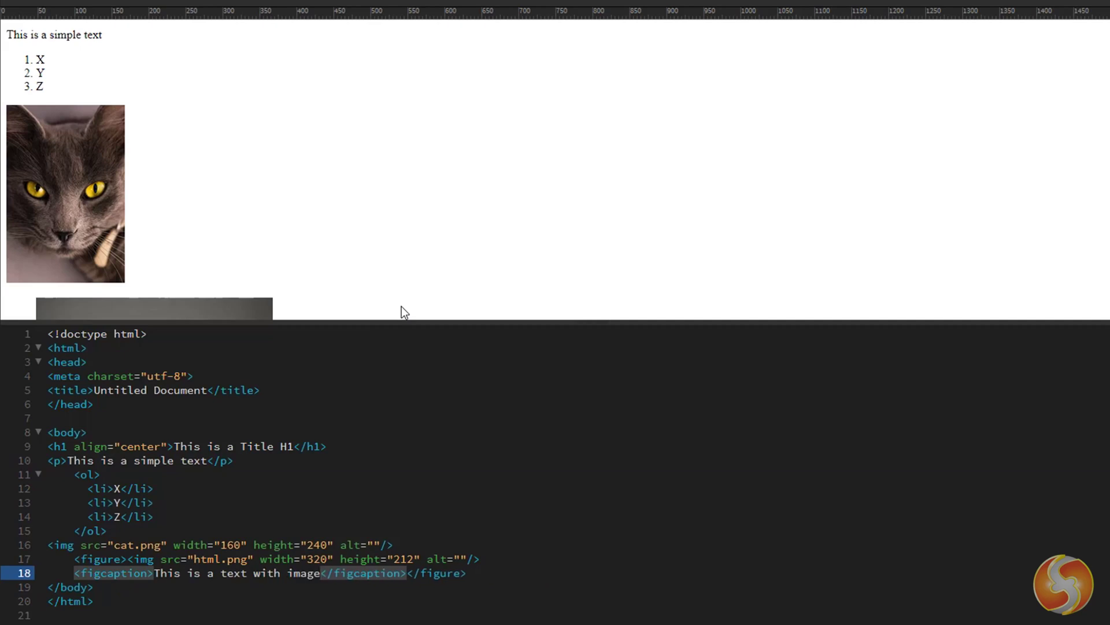
{"action": "scroll", "coordinate": [411, 200], "scroll_direction": "down", "scroll_amount": 3}
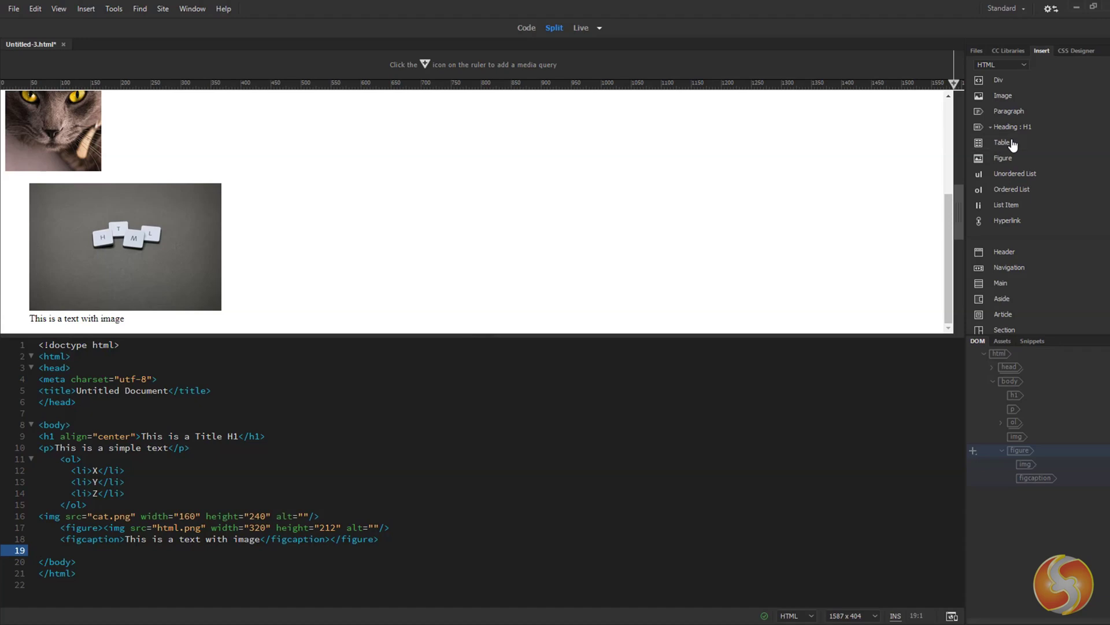
- Insert a 3×3 table, 200 wide with a top header, and enter X in the first header cell
{"action": "left_click", "coordinate": [1004, 142]}
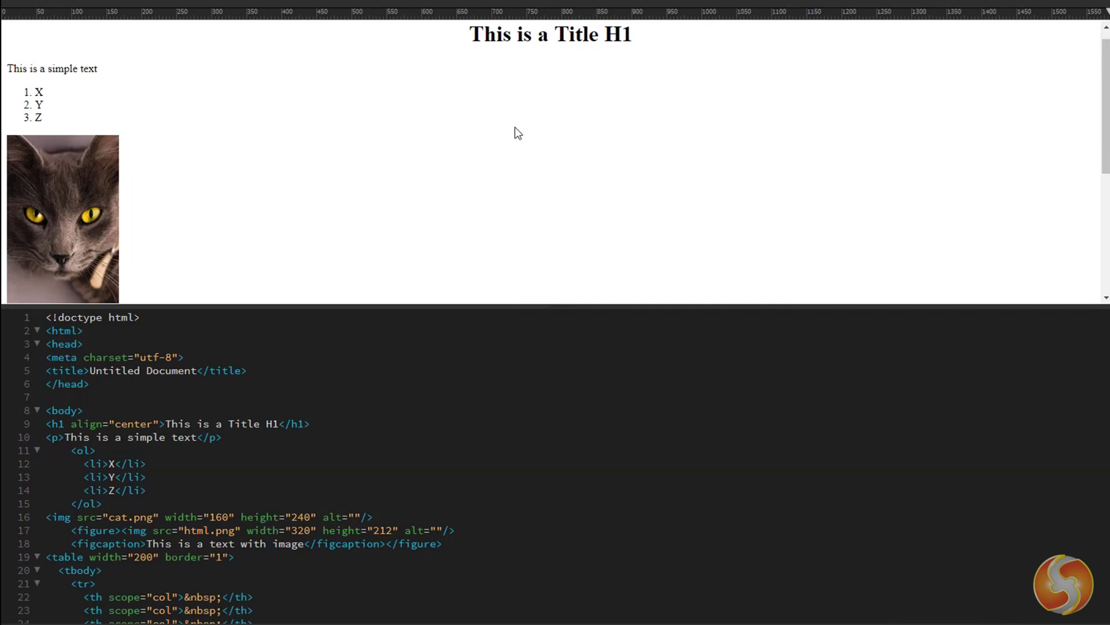
{"action": "scroll", "coordinate": [515, 127], "scroll_direction": "down", "scroll_amount": 3}
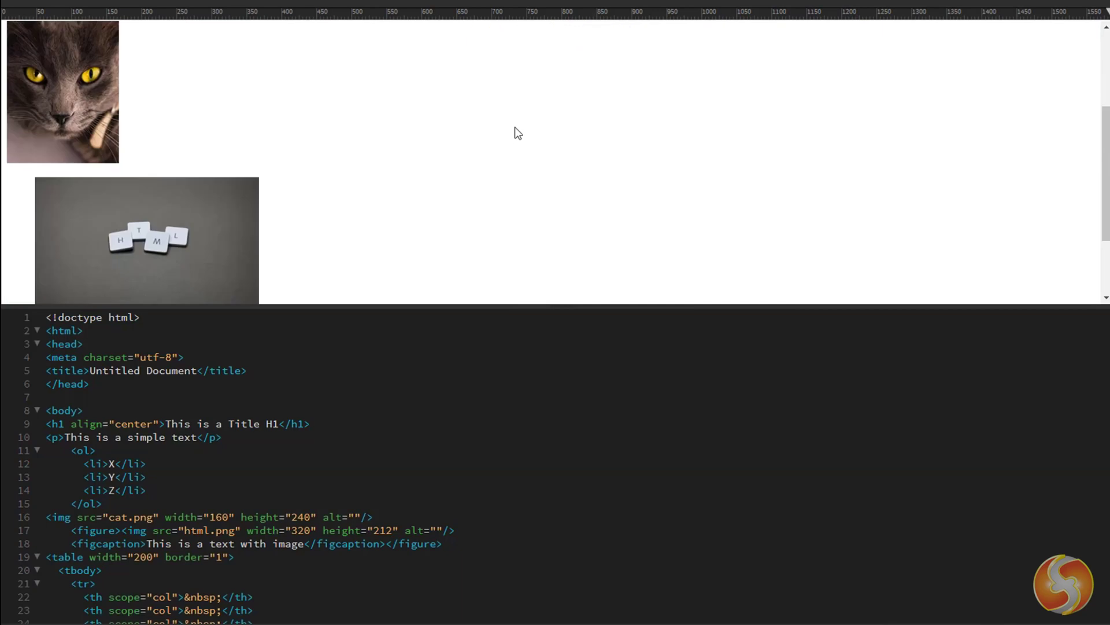
{"action": "scroll", "coordinate": [514, 128], "scroll_direction": "down", "scroll_amount": 3}
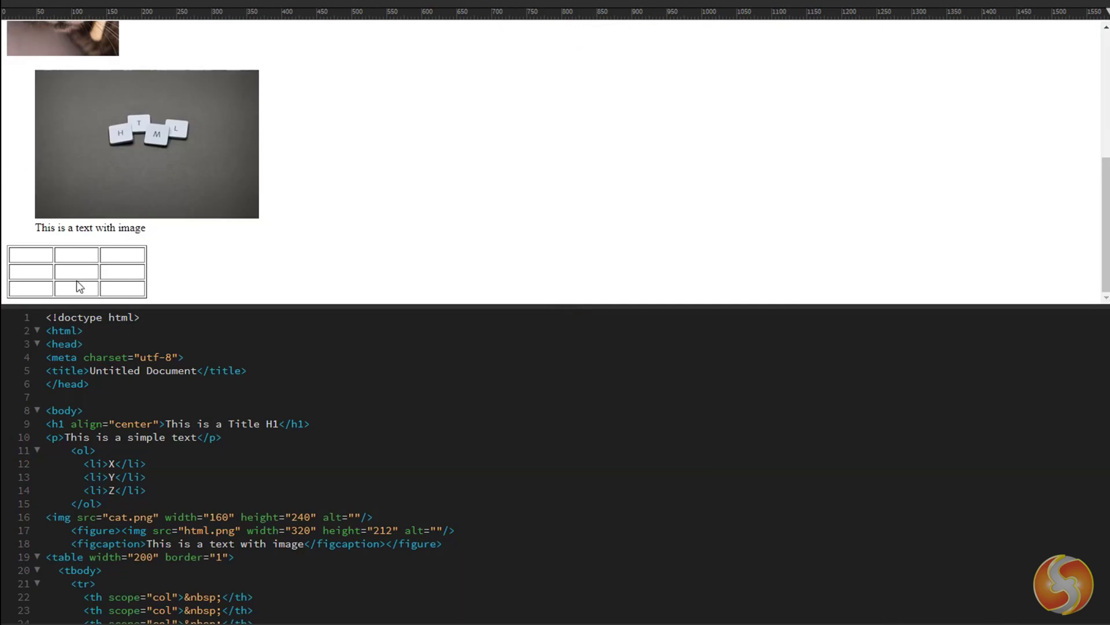
{"action": "scroll", "coordinate": [407, 395], "scroll_direction": "down", "scroll_amount": 5}
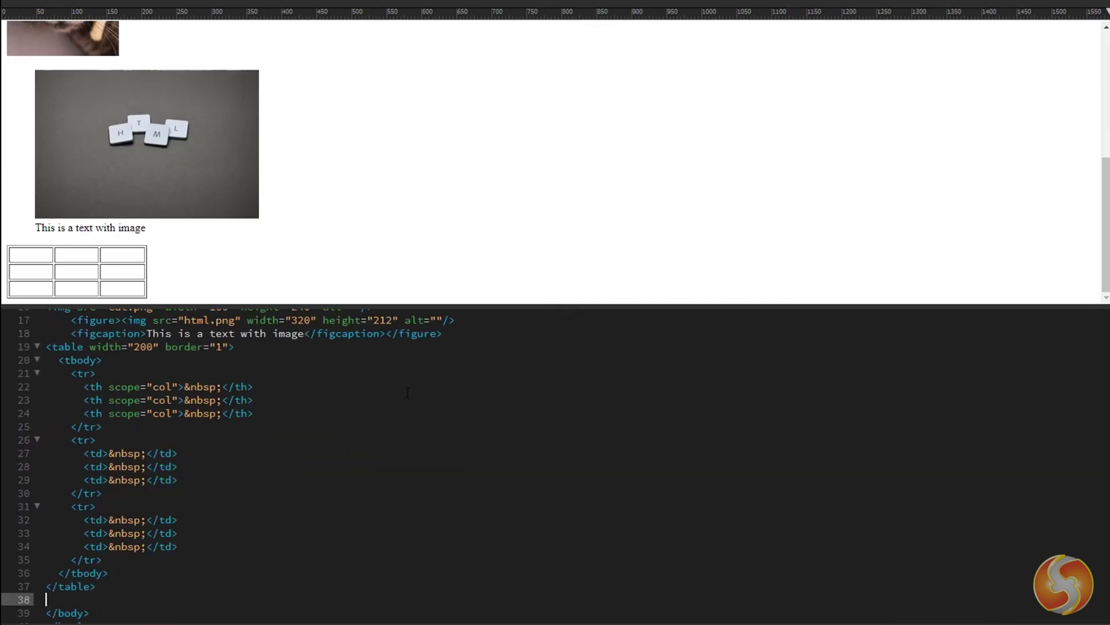
{"action": "left_click", "coordinate": [526, 111]}
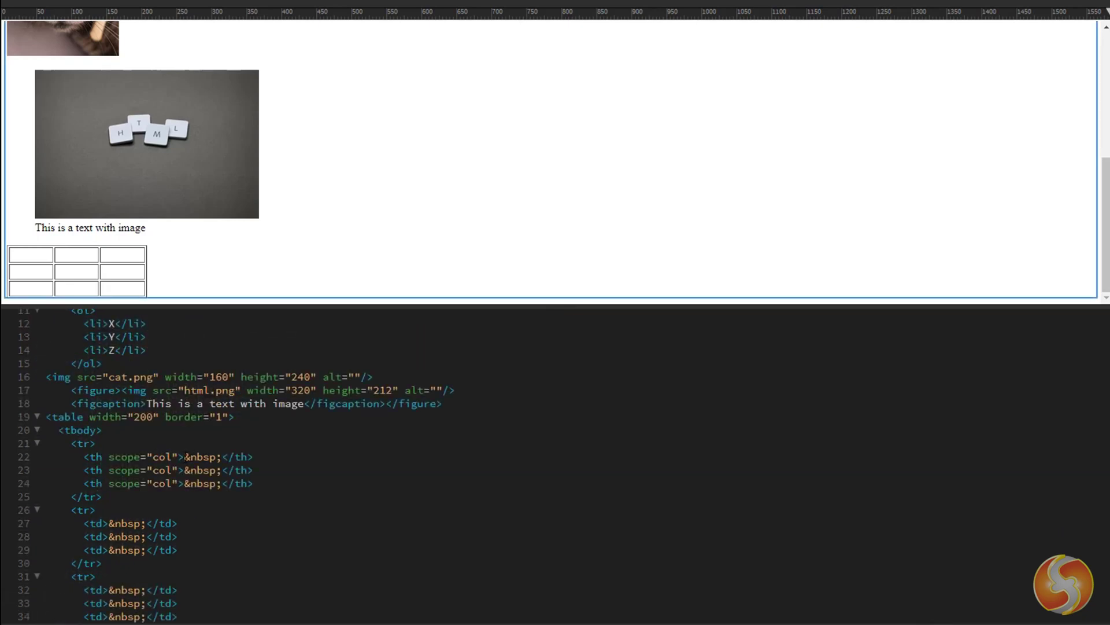
{"action": "double_click", "coordinate": [202, 456]}
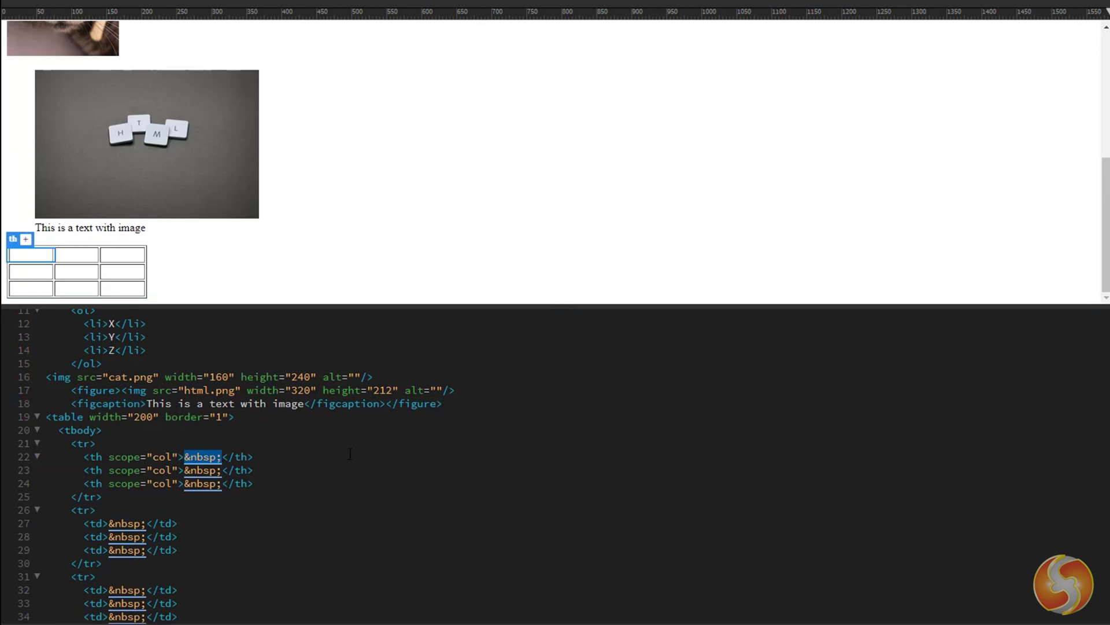
{"action": "type", "text": "X"}
{"action": "left_click", "coordinate": [259, 470]}
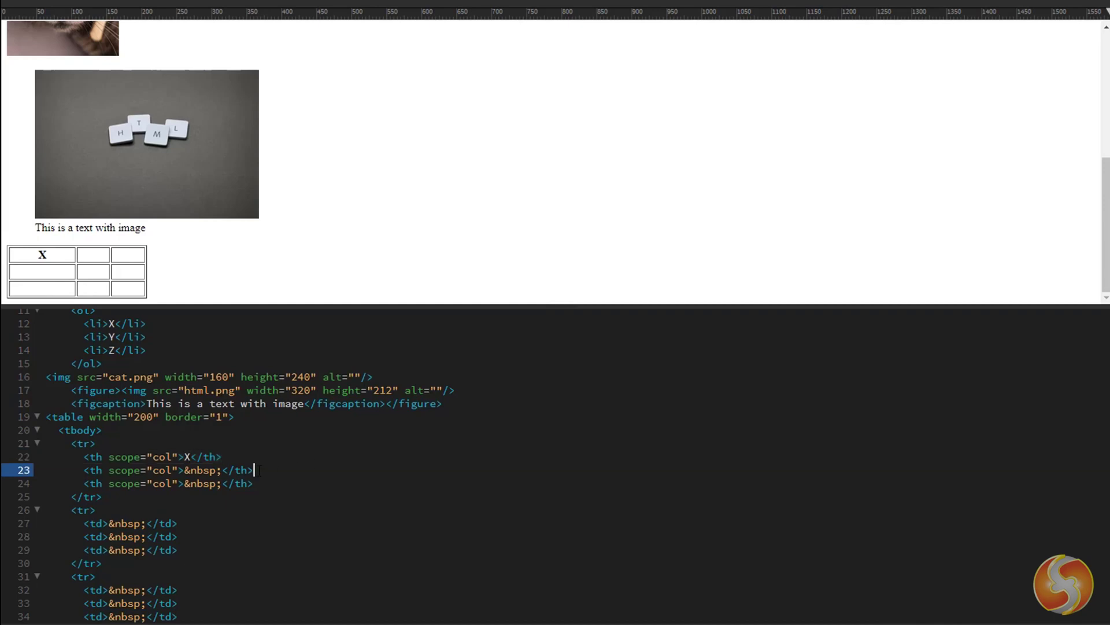
{"action": "scroll", "coordinate": [142, 438], "scroll_direction": "down", "scroll_amount": 2}
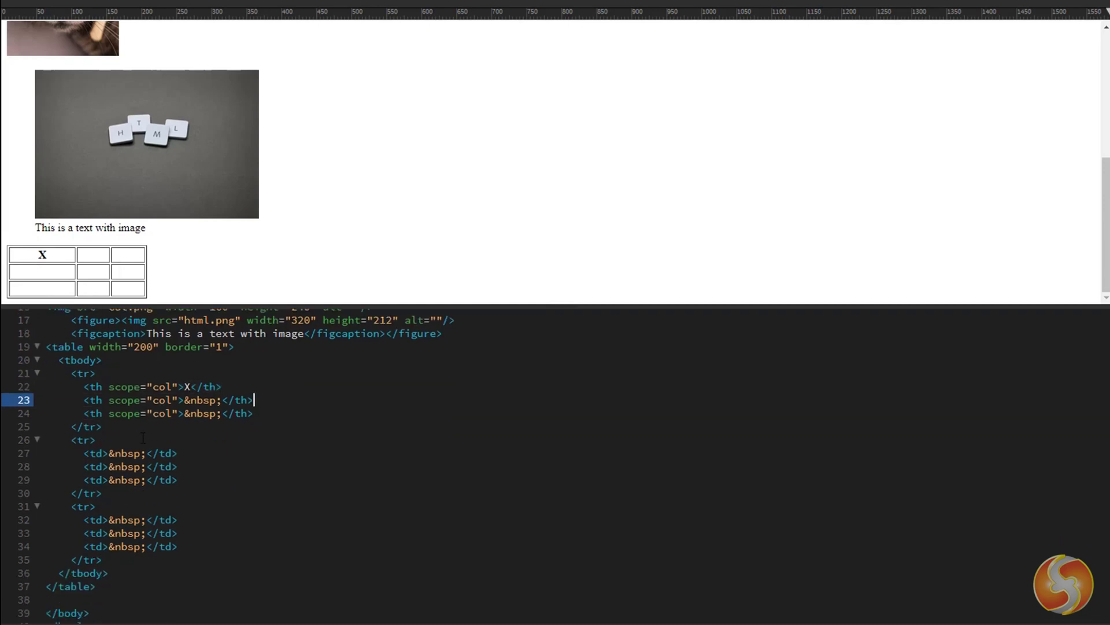
- Replace the first body cell's placeholder with Z, beneath the X header
{"action": "left_click", "coordinate": [147, 453]}
{"action": "left_click_drag", "start_coordinate": [120, 453], "coordinate": [109, 454]}
{"action": "type", "text": "Z"}
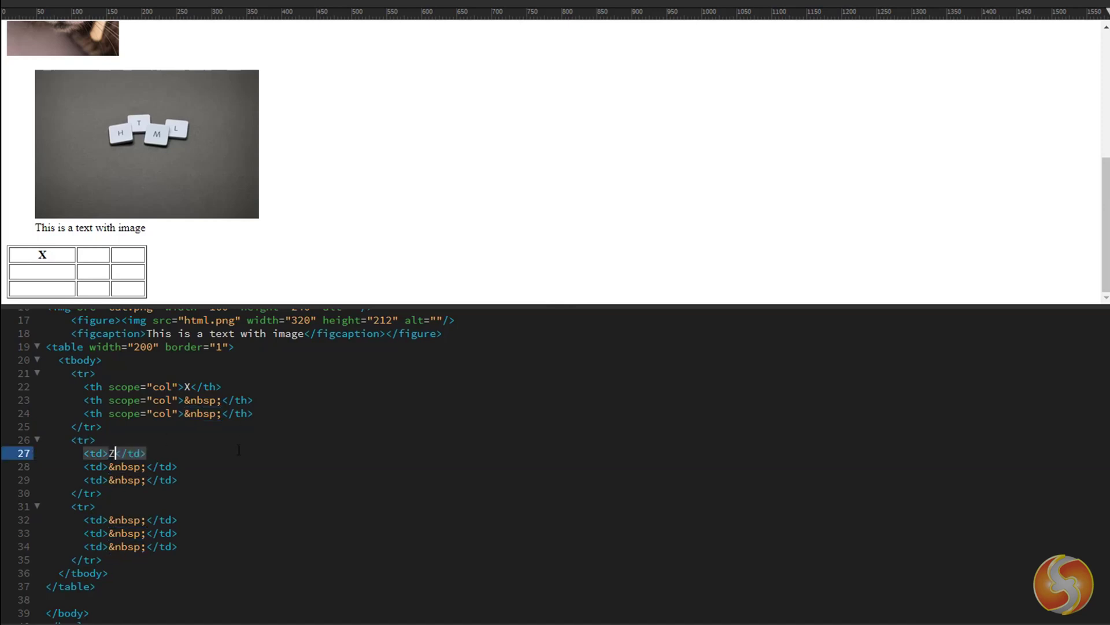
{"action": "left_click", "coordinate": [82, 278]}
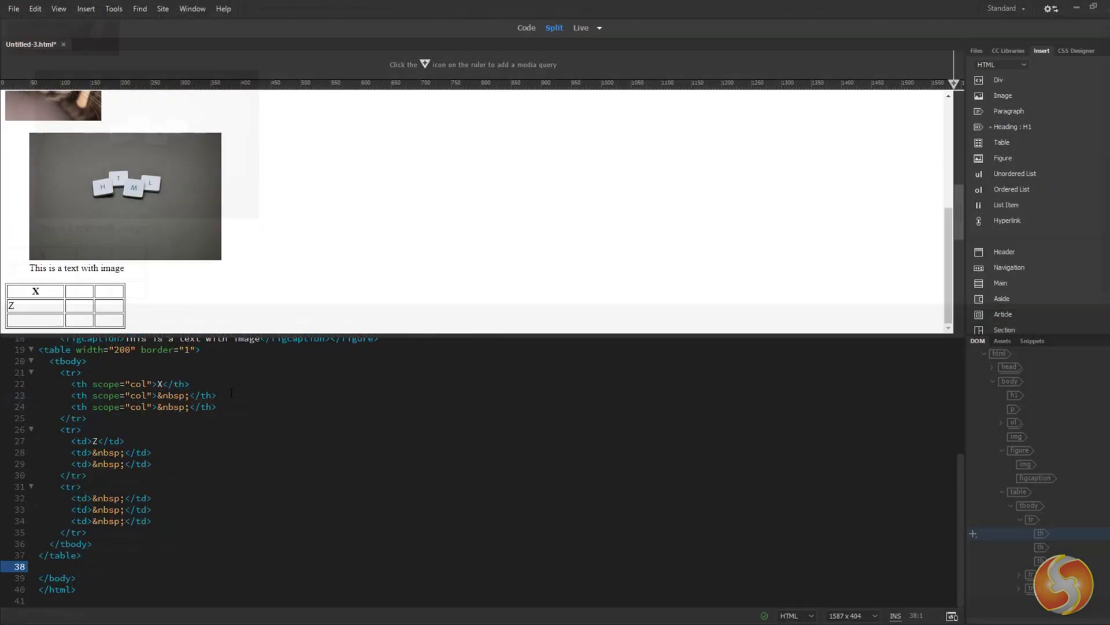
{"action": "left_click", "coordinate": [104, 598]}
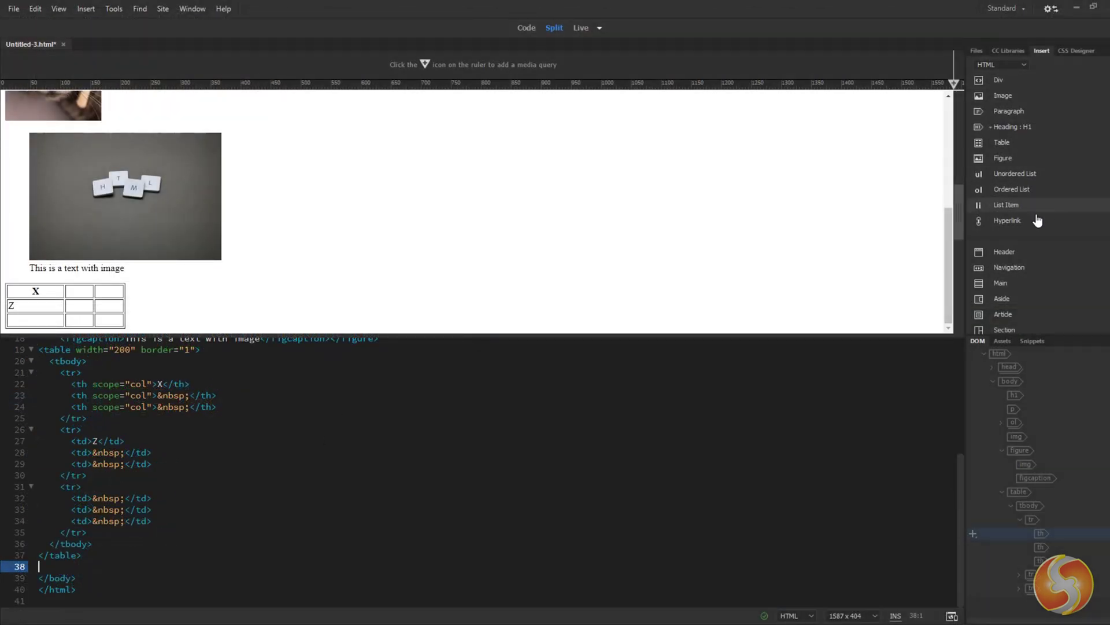
- Add a 'Link to Secondary Page' hyperlink to secondarypage.html and show Split view
{"action": "left_click", "coordinate": [1033, 225]}
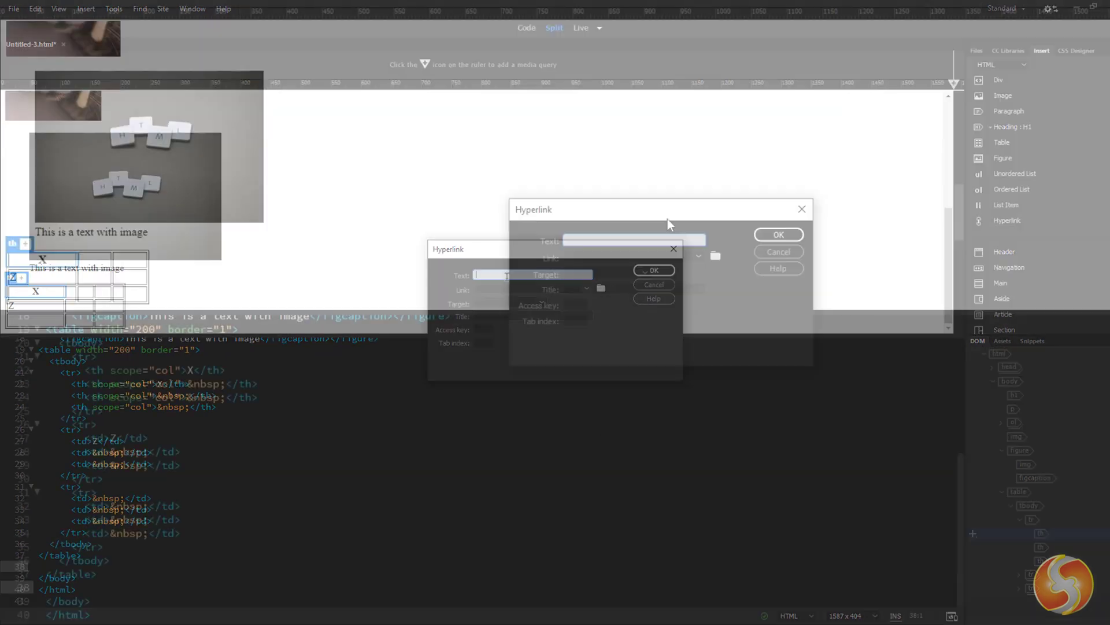
{"action": "type", "text": "This is a link"}
{"action": "key", "text": "Tab"}
{"action": "type", "text": "https://www.google.com"}
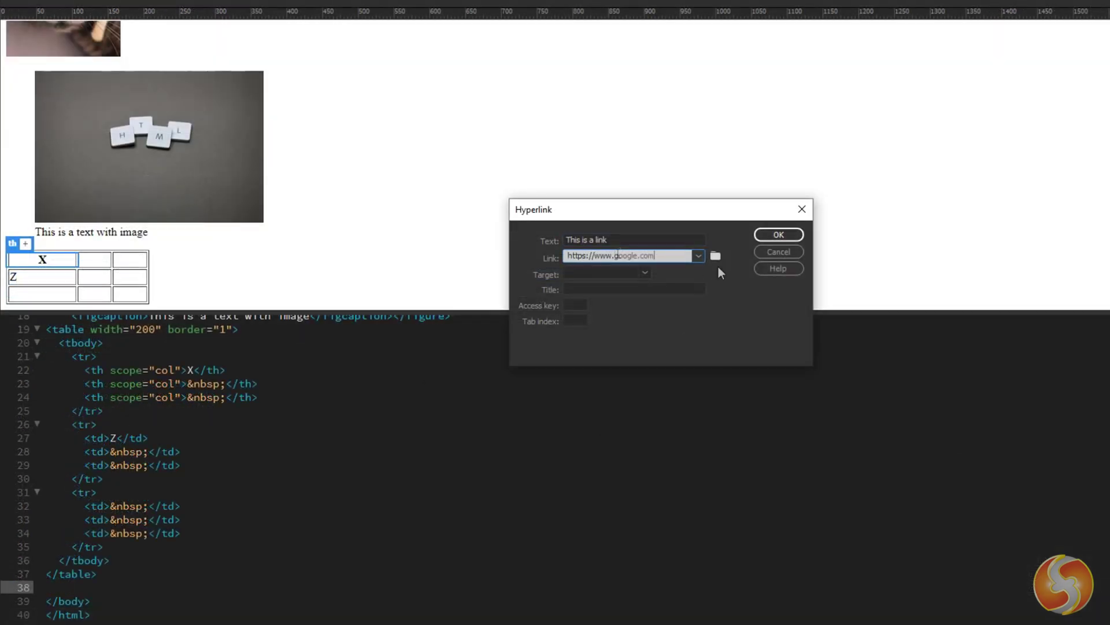
{"action": "left_click", "coordinate": [780, 235]}
{"action": "scroll", "coordinate": [232, 134], "scroll_direction": "down", "scroll_amount": 5}
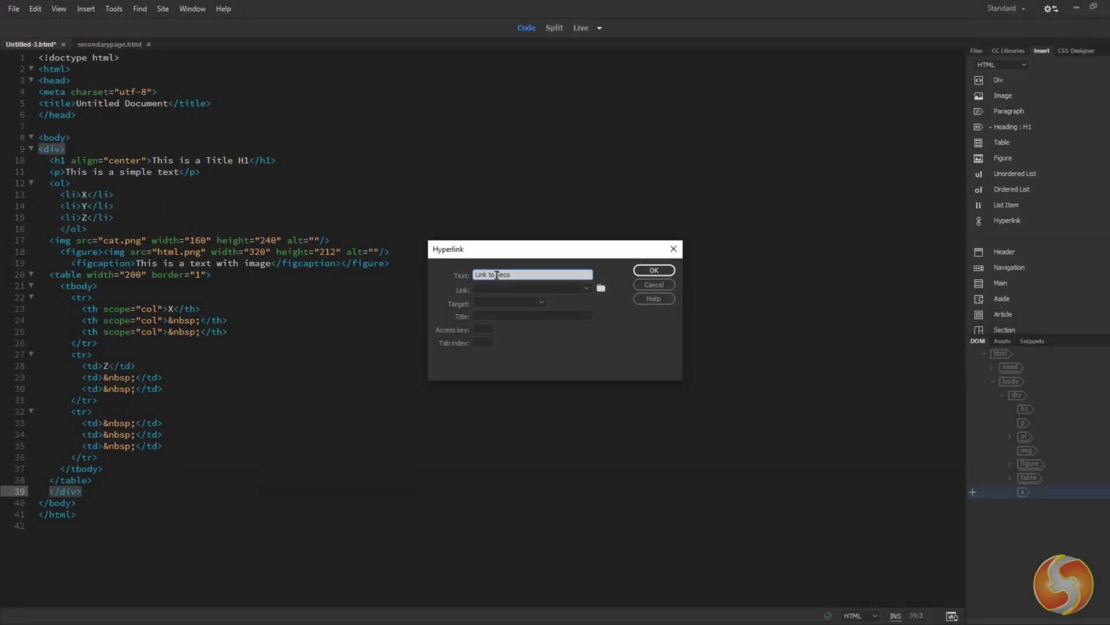
{"action": "type", "text": "ndary Page"}
{"action": "left_click", "coordinate": [601, 289]}
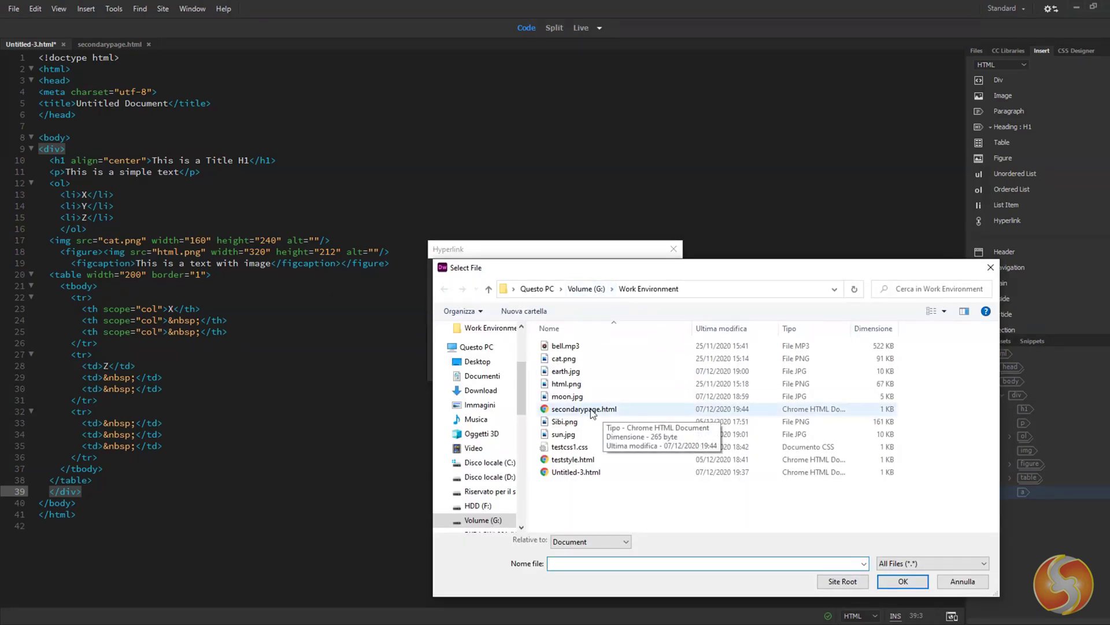
{"action": "double_click", "coordinate": [583, 409]}
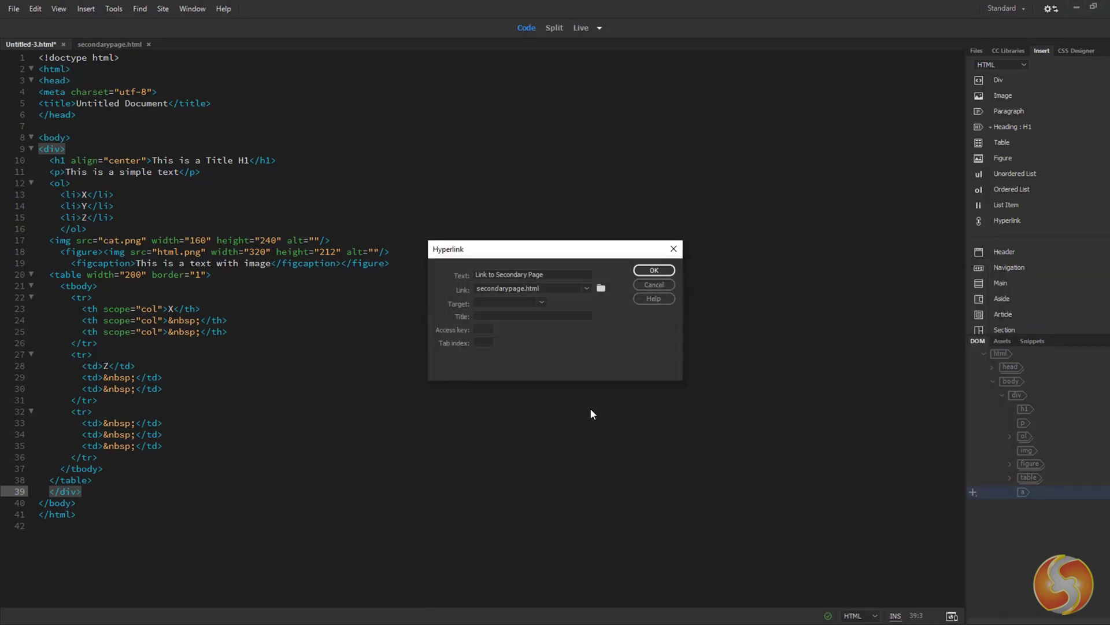
{"action": "left_click", "coordinate": [655, 271]}
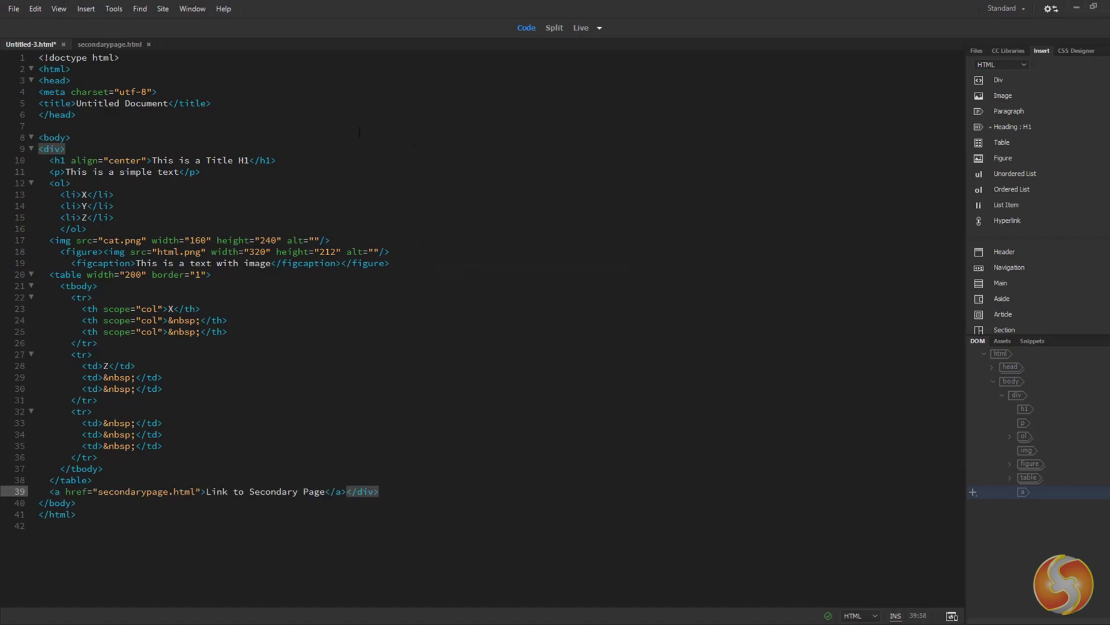
{"action": "left_click", "coordinate": [554, 28]}
{"action": "scroll", "coordinate": [341, 208], "scroll_direction": "down", "scroll_amount": 5}
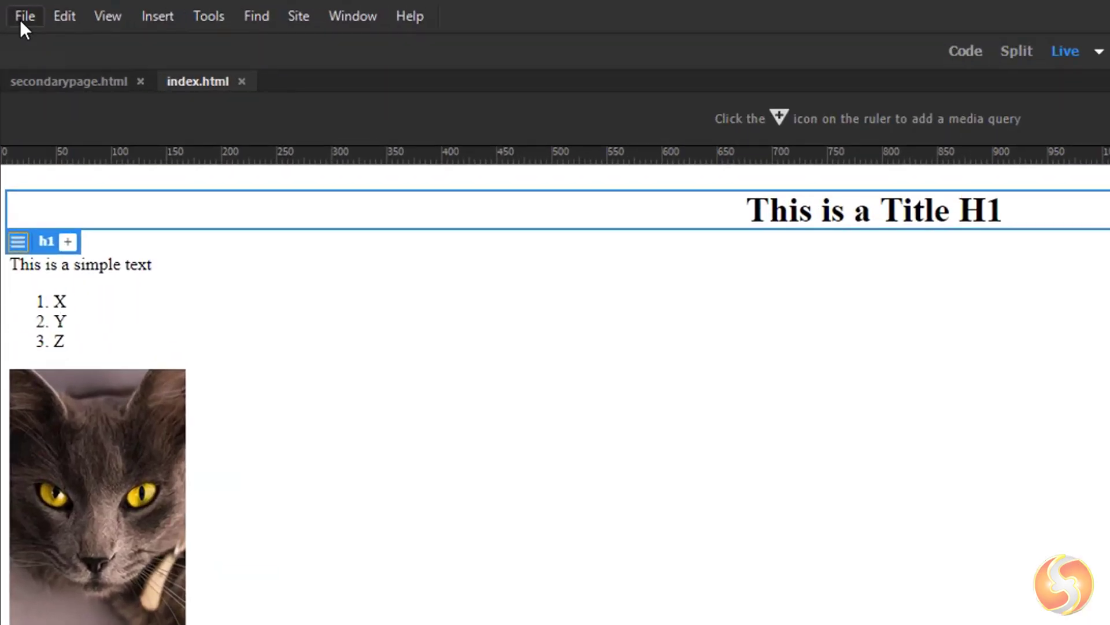
- Preview the page in Firefox and test the secondary-page and Back to Test Site links
{"action": "left_click", "coordinate": [24, 17]}
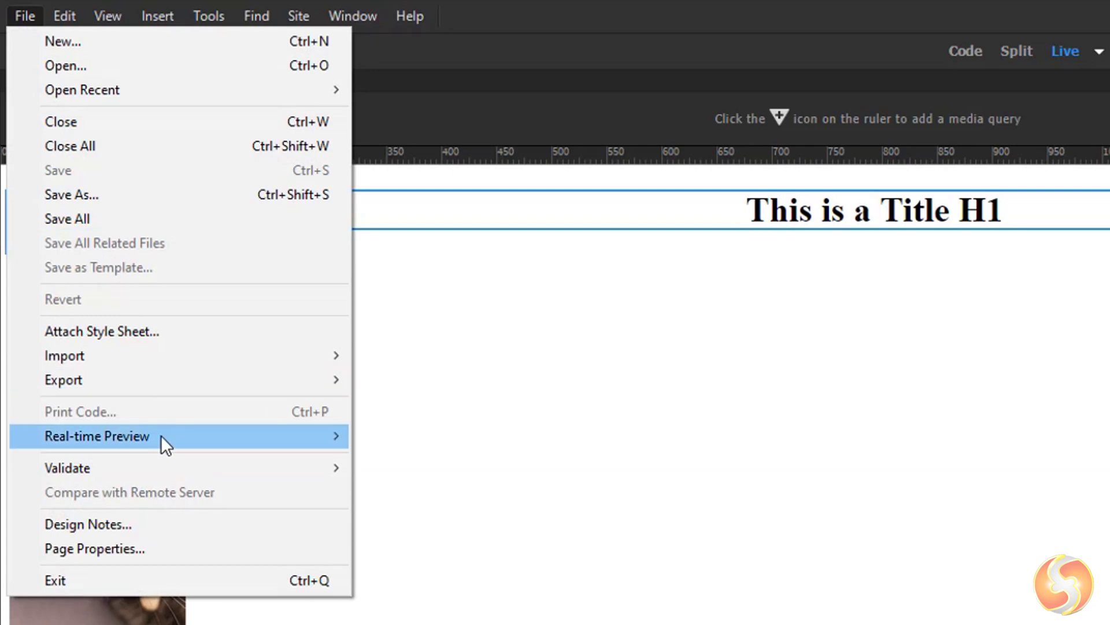
{"action": "mouse_move", "coordinate": [98, 435]}
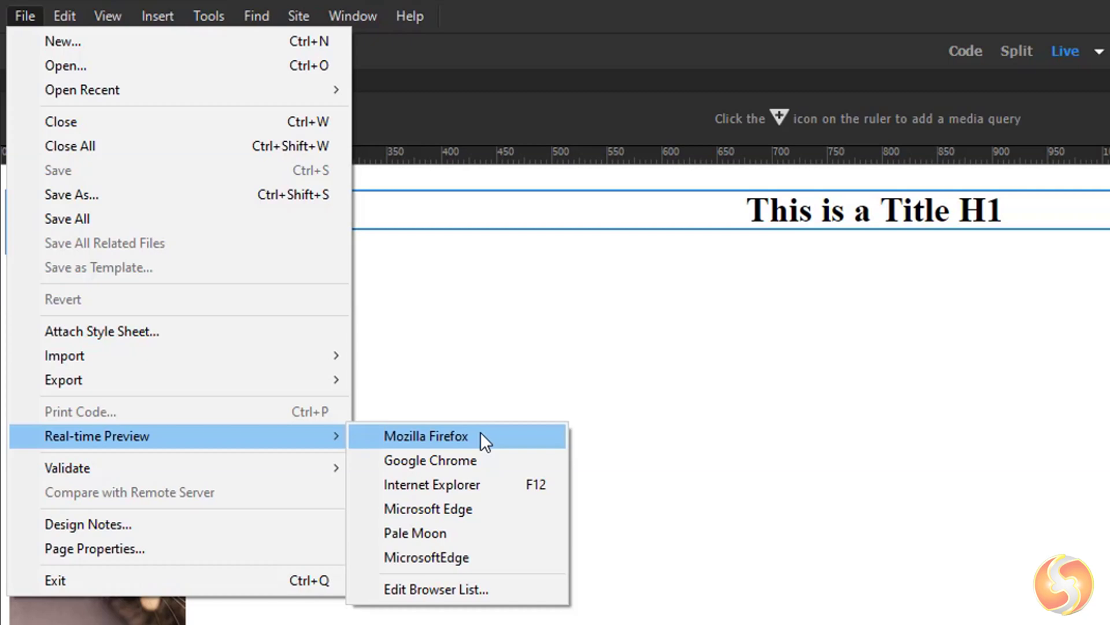
{"action": "left_click", "coordinate": [480, 432]}
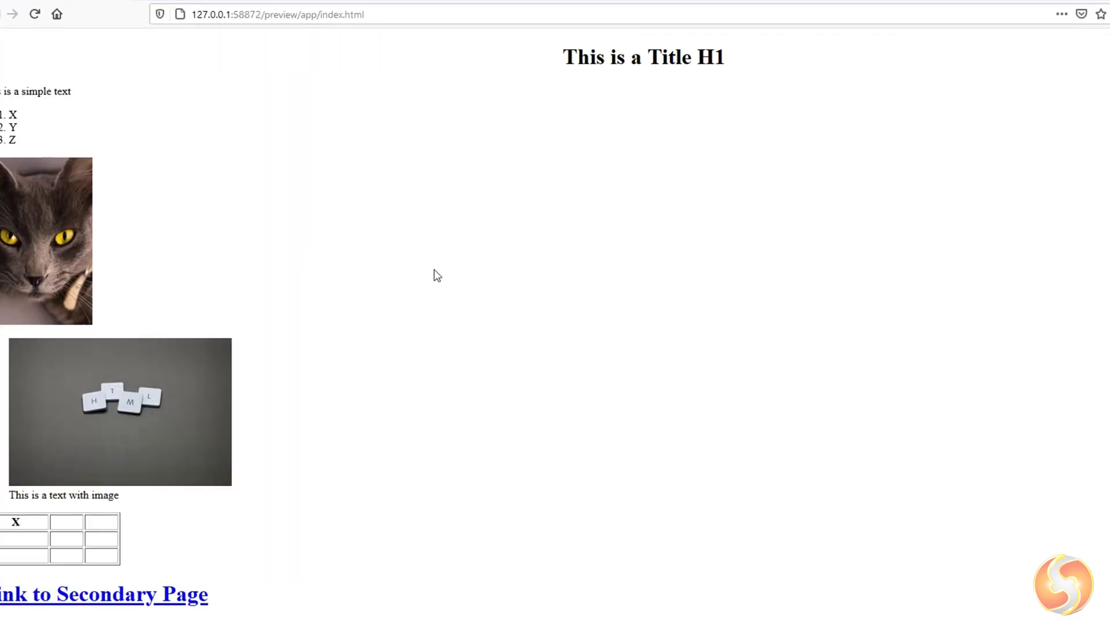
{"action": "left_click", "coordinate": [165, 599]}
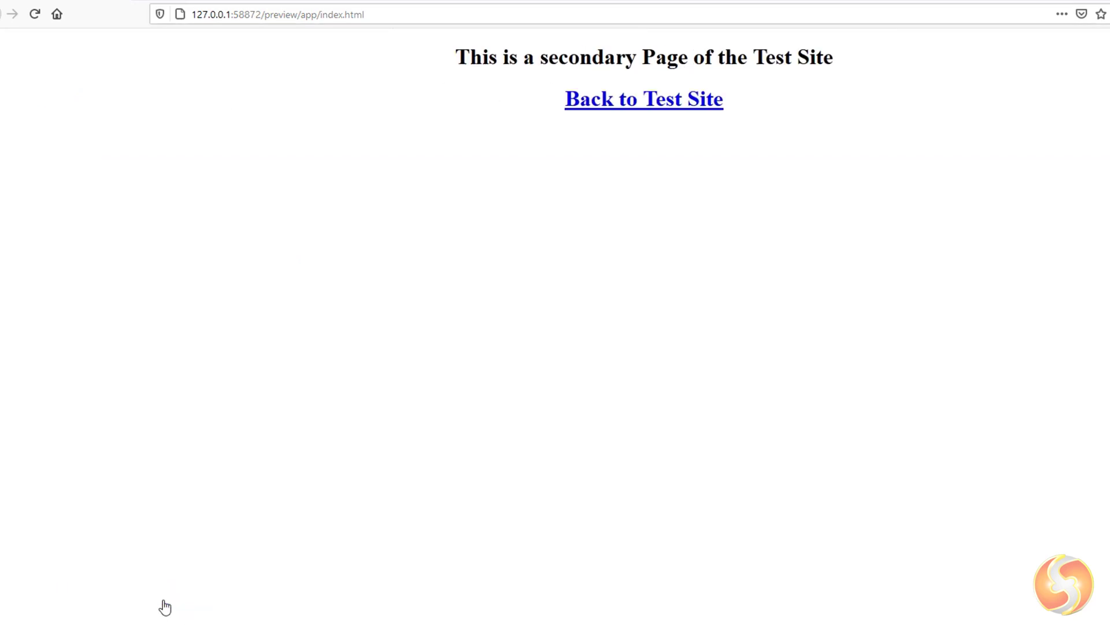
{"action": "left_click", "coordinate": [663, 99]}
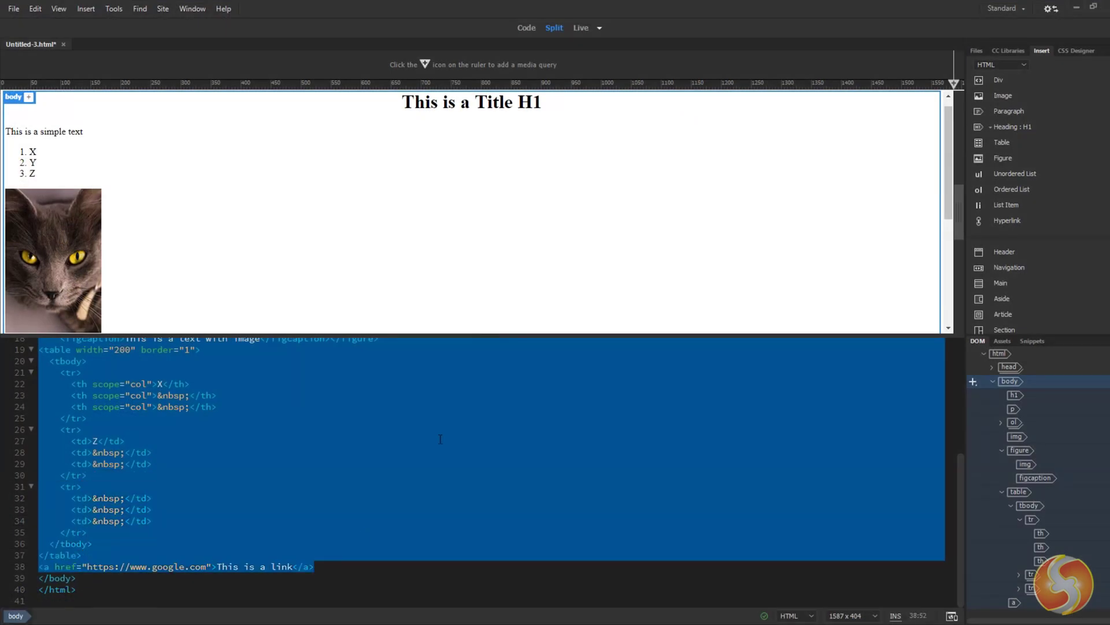
- Wrap the selected body content, heading through google link, in a new div
{"action": "left_click", "coordinate": [998, 80]}
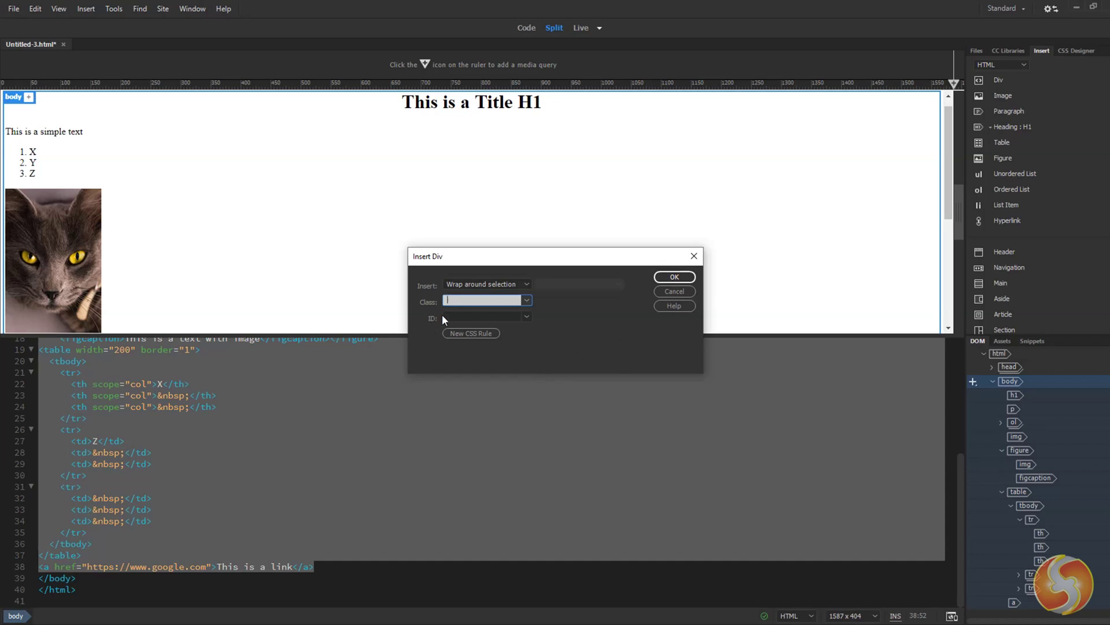
{"action": "left_click", "coordinate": [674, 278]}
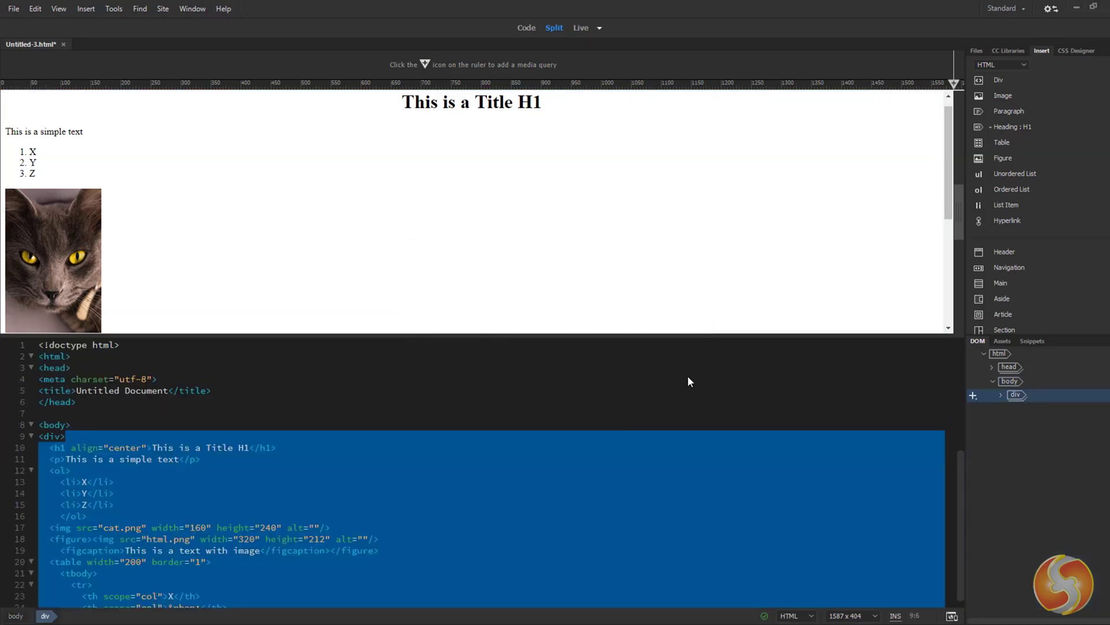
{"action": "left_click", "coordinate": [67, 436]}
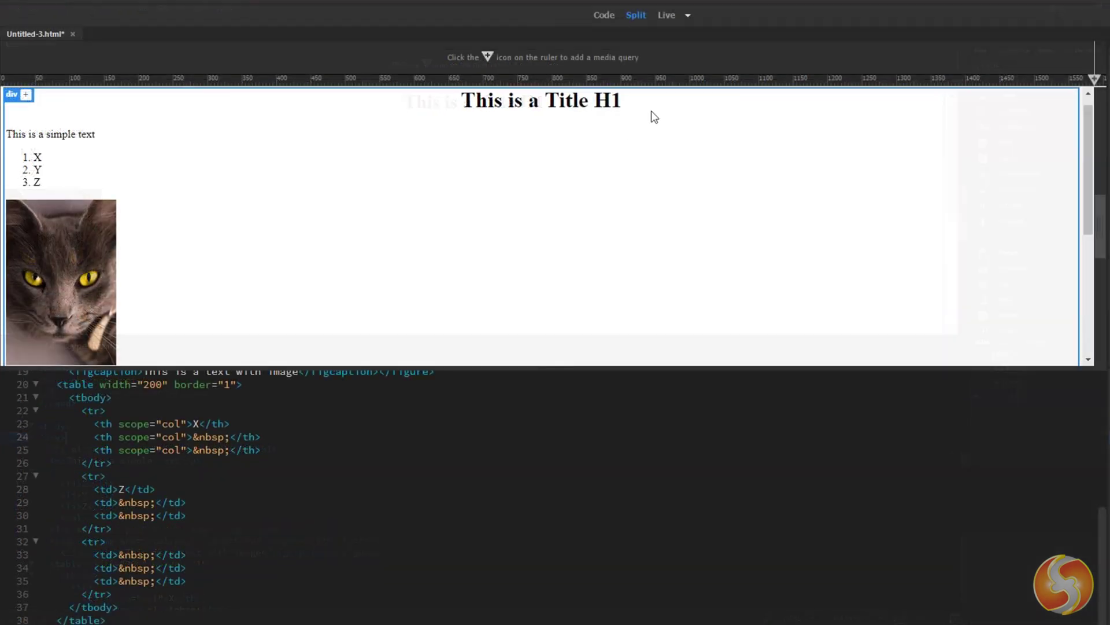
- In Code view, read Quick Docs for body and div, then fold and unfold the div
{"action": "left_click", "coordinate": [603, 16]}
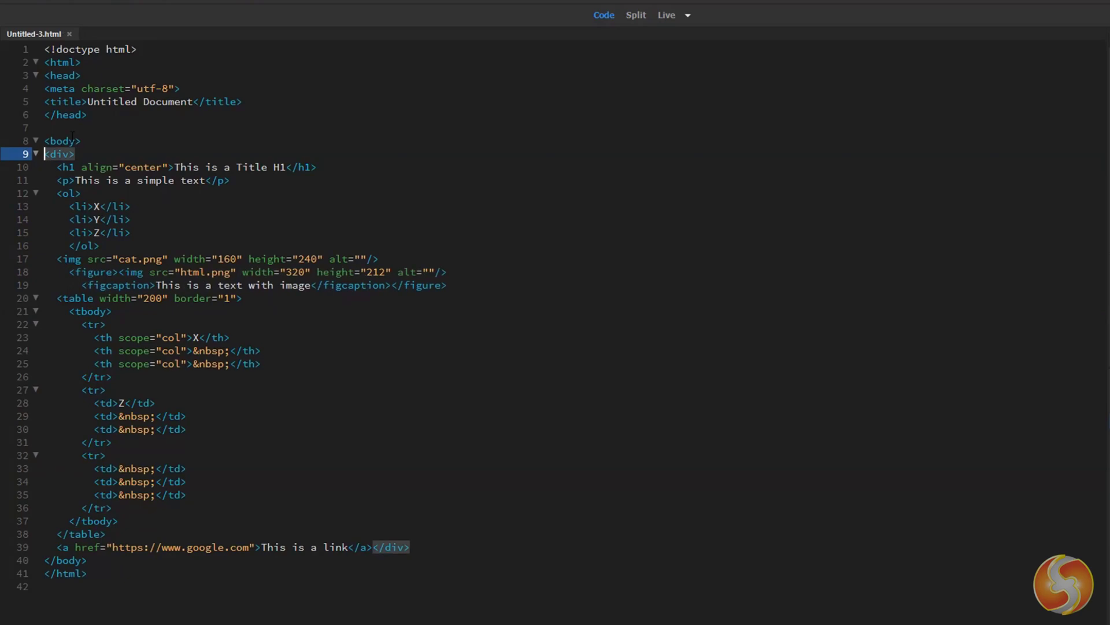
{"action": "left_click", "coordinate": [56, 141]}
{"action": "right_click", "coordinate": [57, 140]}
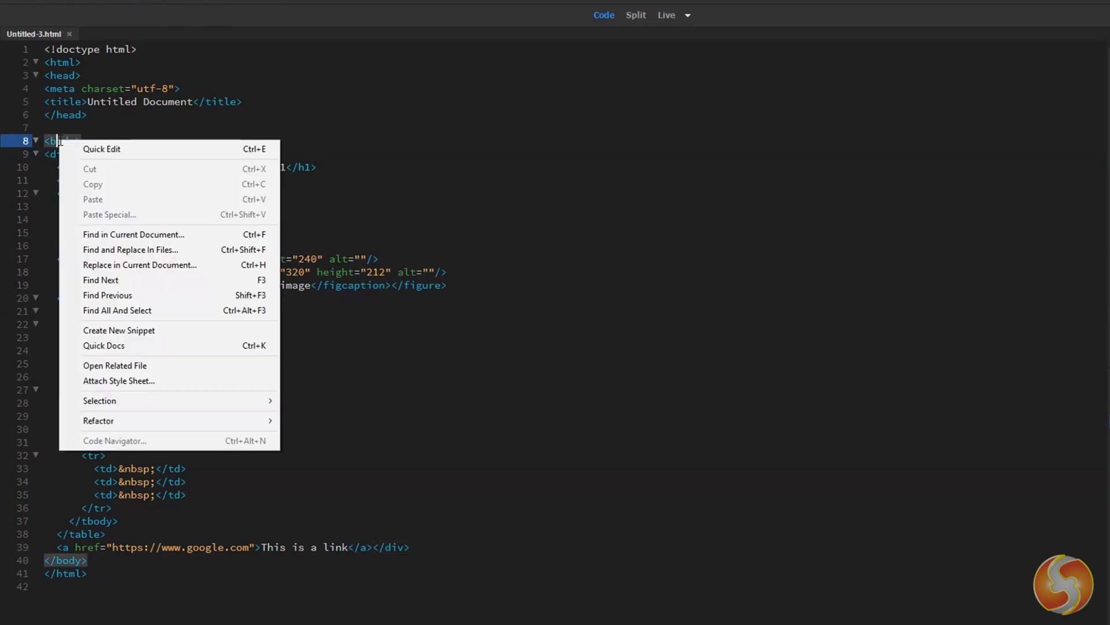
{"action": "left_click", "coordinate": [162, 349]}
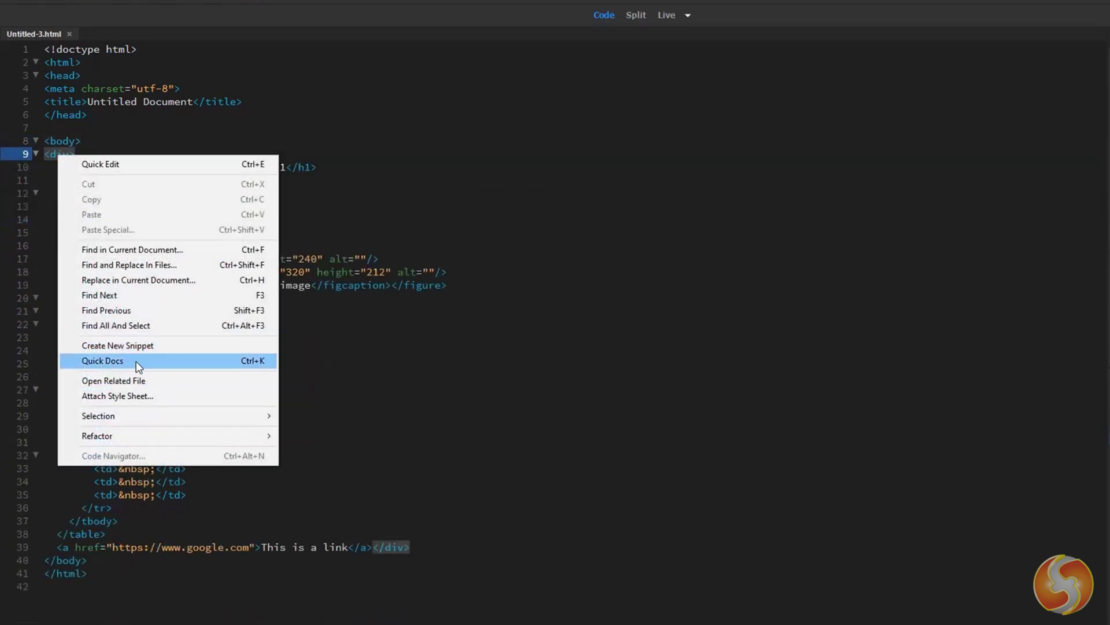
{"action": "left_click", "coordinate": [136, 361]}
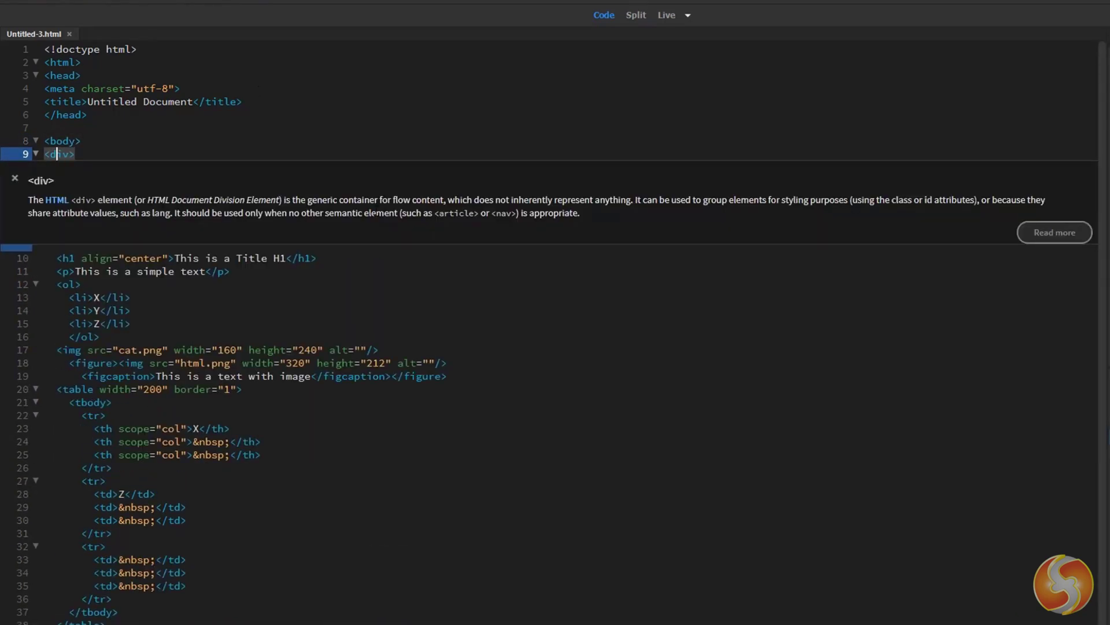
{"action": "key", "text": "Escape"}
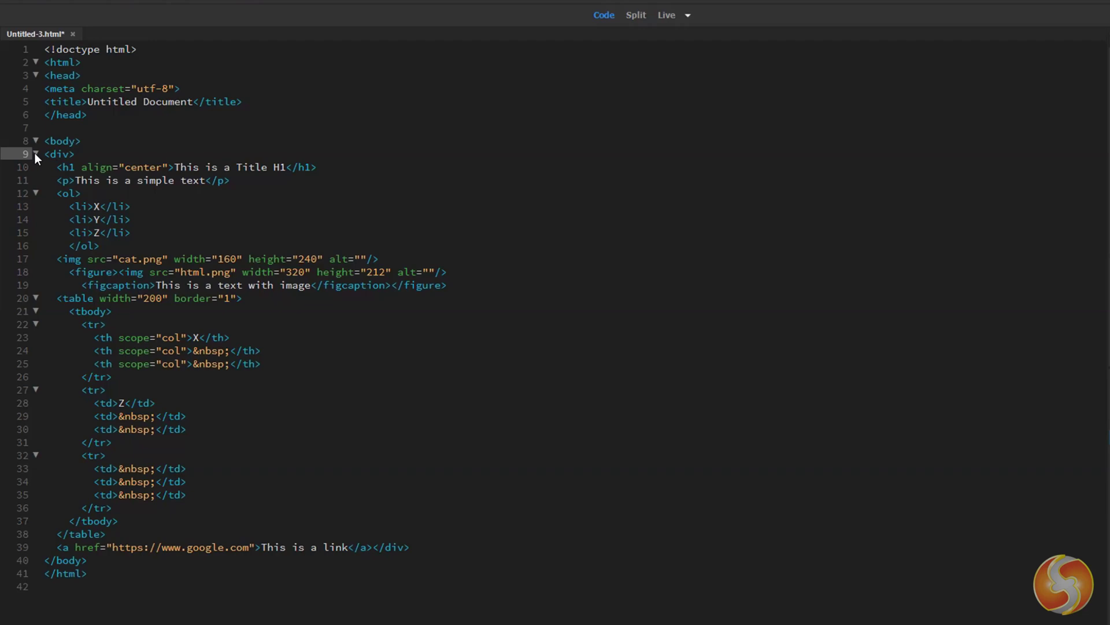
{"action": "left_click", "coordinate": [34, 153]}
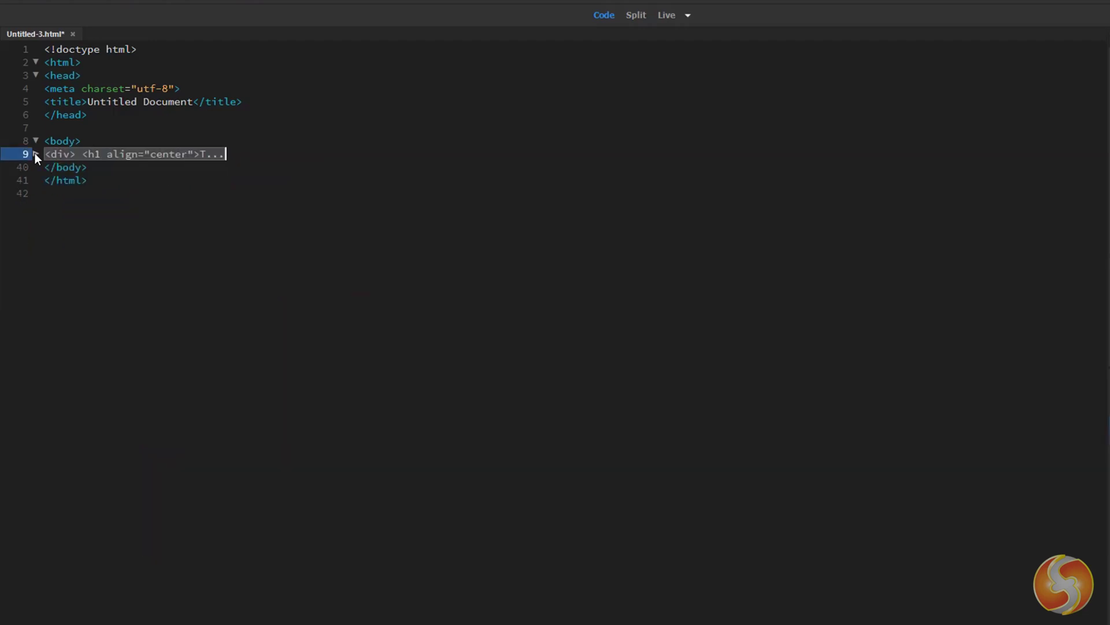
{"action": "left_click", "coordinate": [35, 154]}
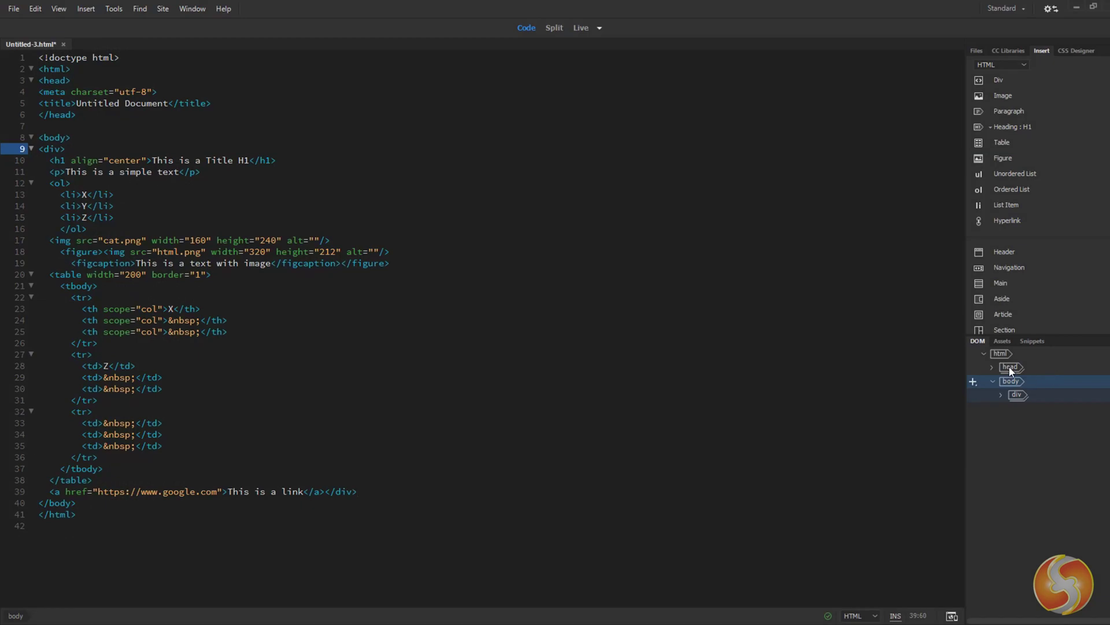
- Insert the HTML_Snippets 'Create a Navigation' snippet with Privacy, Sitemap, Newsletter and My Account links
{"action": "left_click", "coordinate": [1033, 341]}
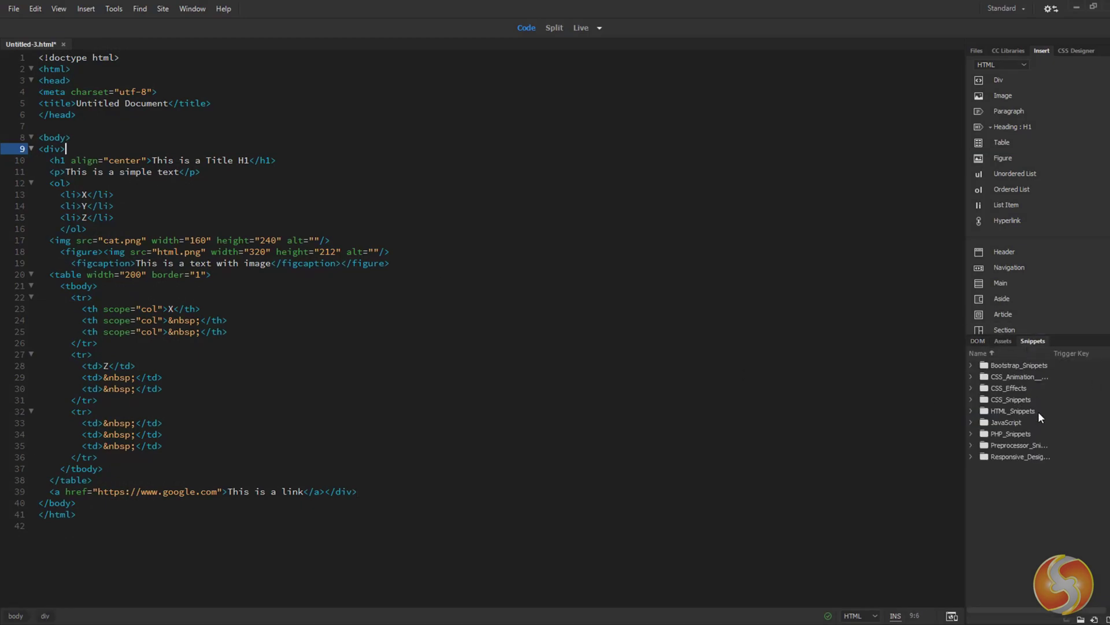
{"action": "left_click", "coordinate": [1014, 410]}
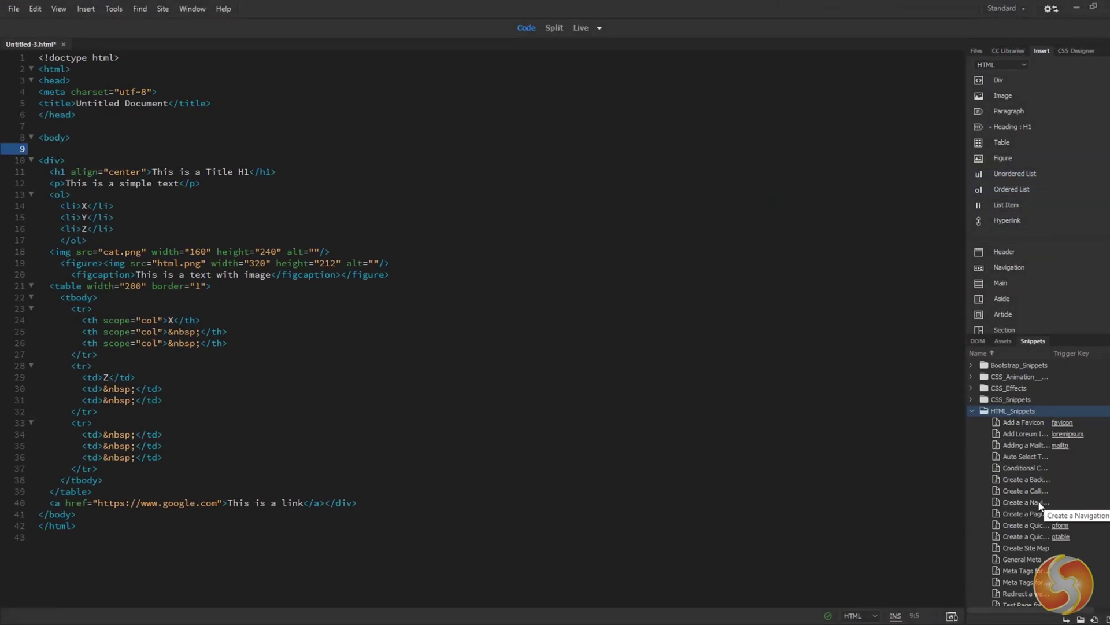
{"action": "double_click", "coordinate": [1038, 500]}
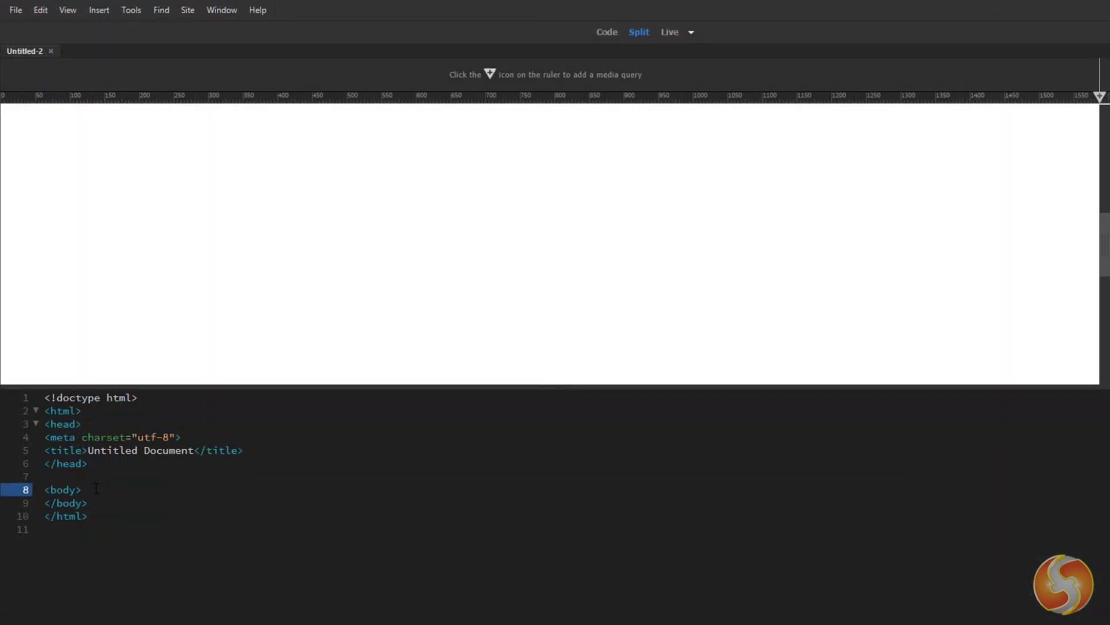
- Add an indented line in the new page's body and insert a div there
{"action": "key", "text": "Return"}
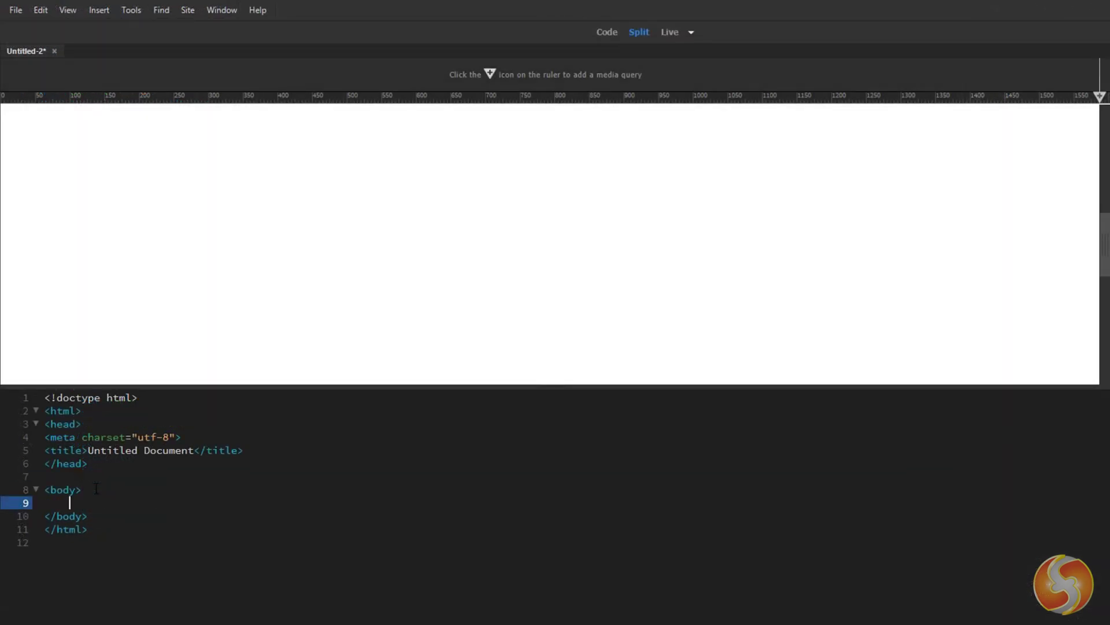
{"action": "key", "text": "Tab"}
{"action": "key", "text": "ctrl+alt+shift+d"}
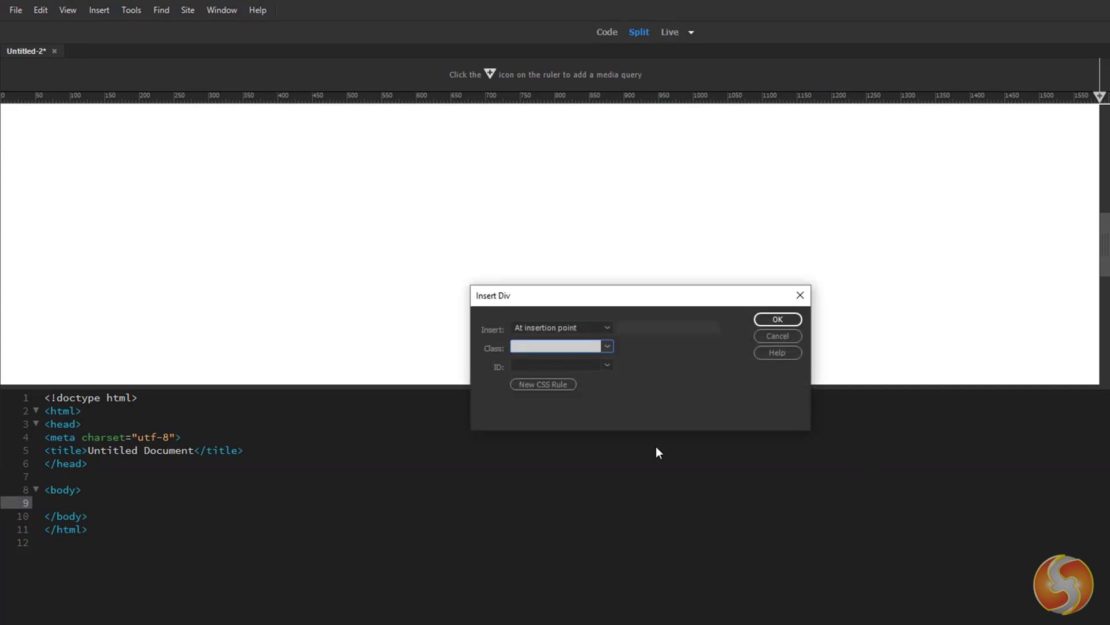
{"action": "left_click", "coordinate": [772, 322]}
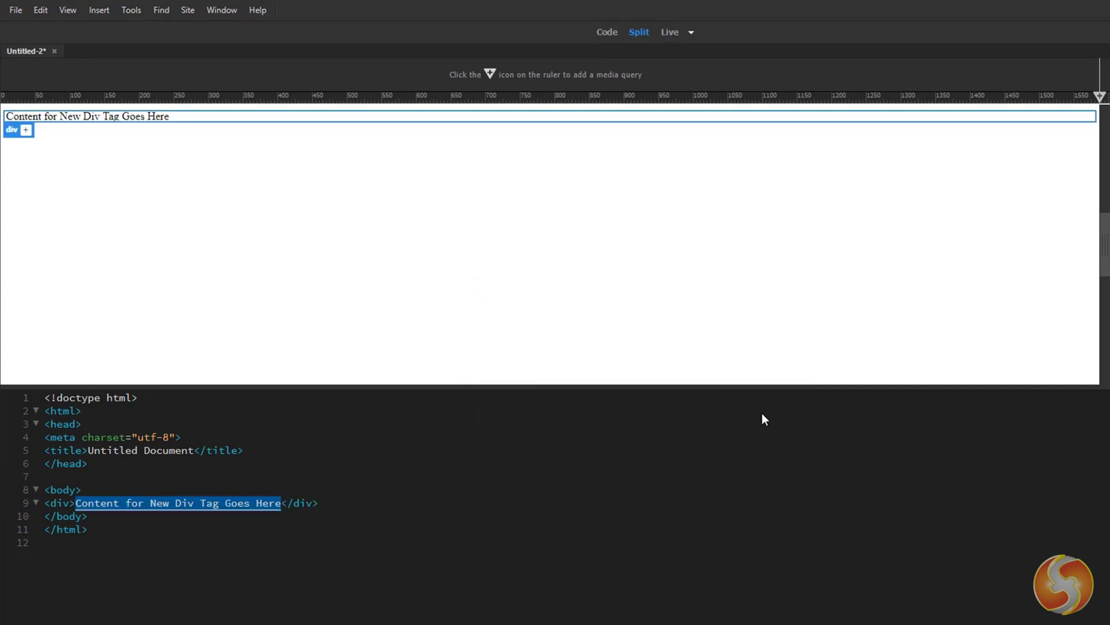
{"action": "left_click", "coordinate": [44, 502]}
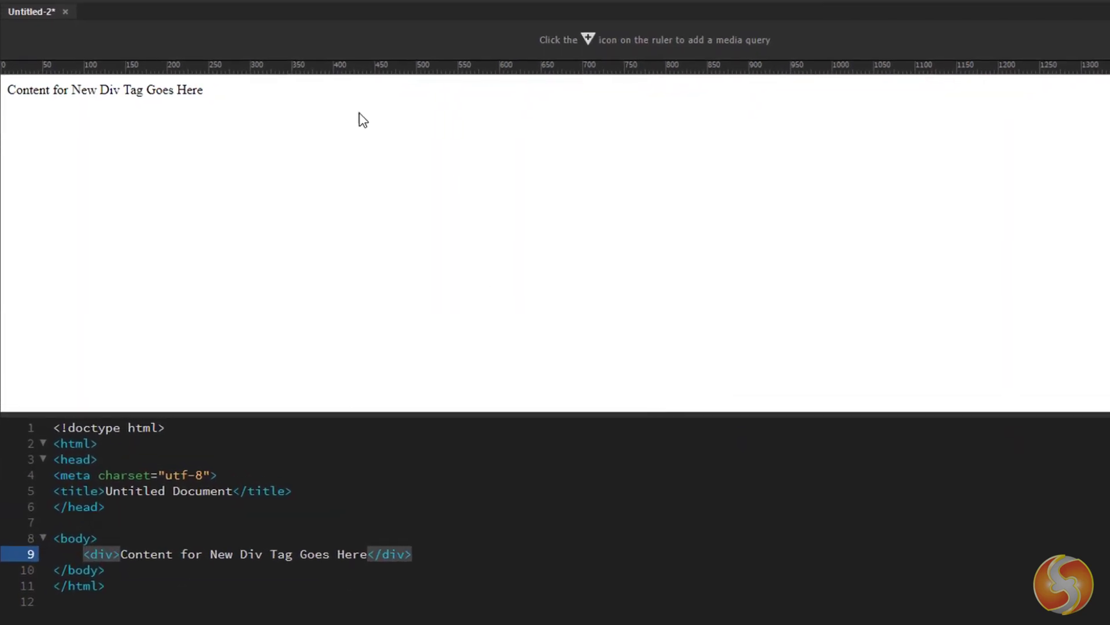
- Give the div id div1 and store its #div1 rule in a new linked testcss1.css
{"action": "left_click", "coordinate": [234, 90]}
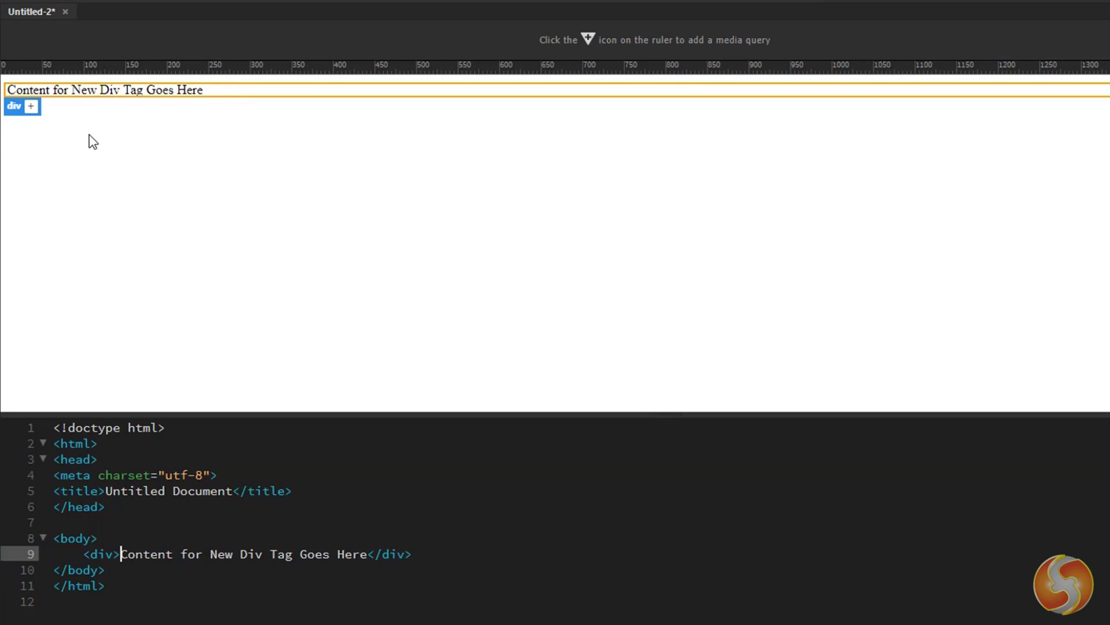
{"action": "left_click", "coordinate": [32, 107]}
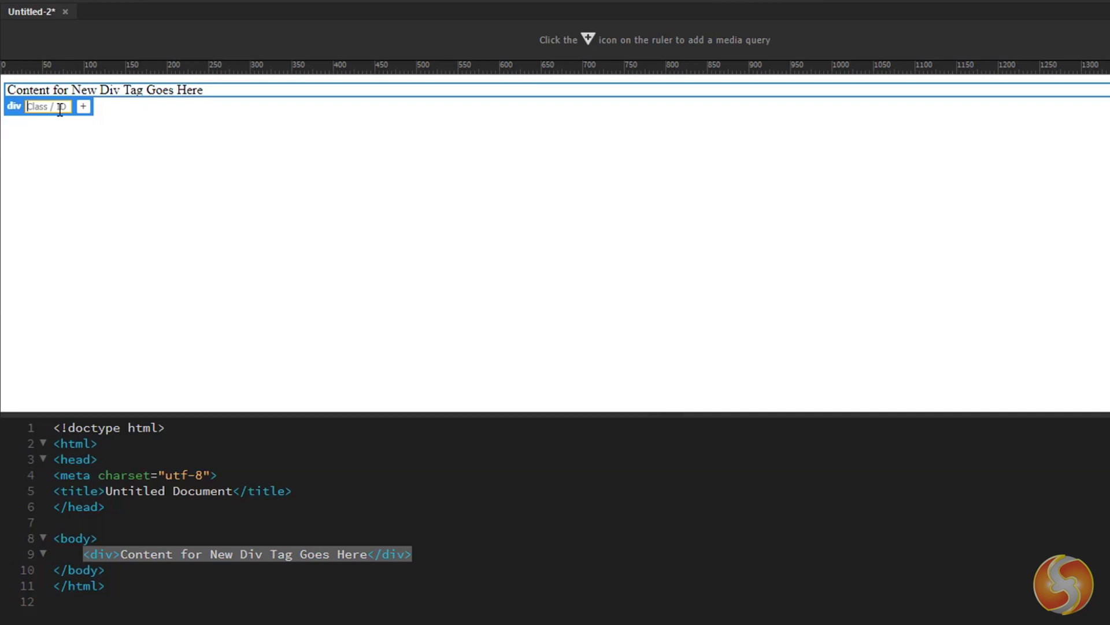
{"action": "type", "text": "#div1"}
{"action": "left_click", "coordinate": [86, 106]}
{"action": "left_click", "coordinate": [165, 131]}
{"action": "left_click", "coordinate": [156, 161]}
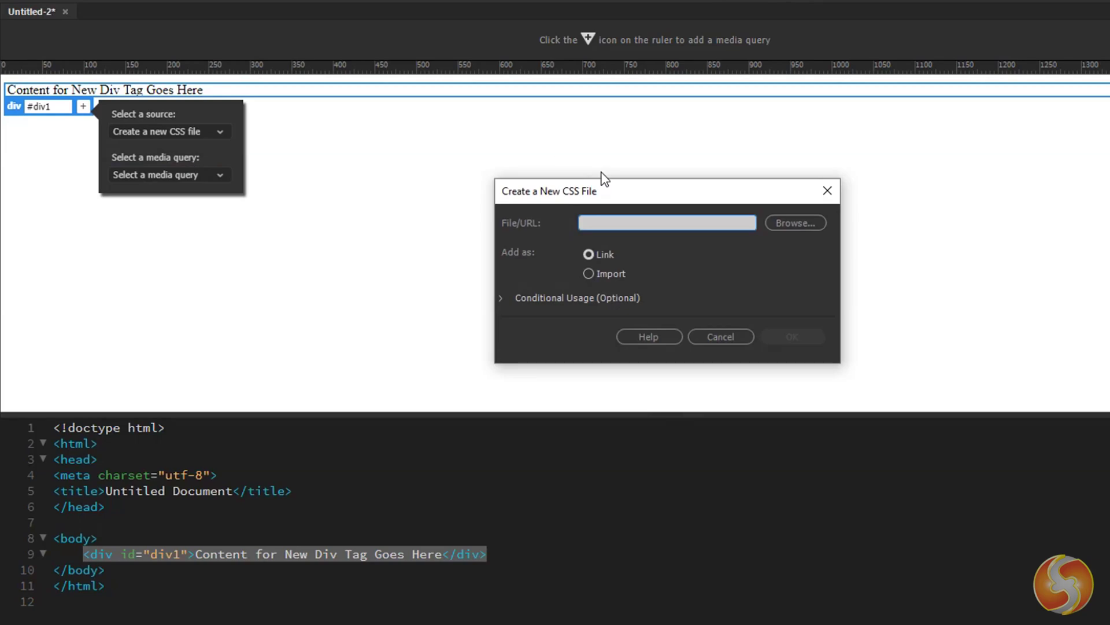
{"action": "left_click", "coordinate": [796, 223]}
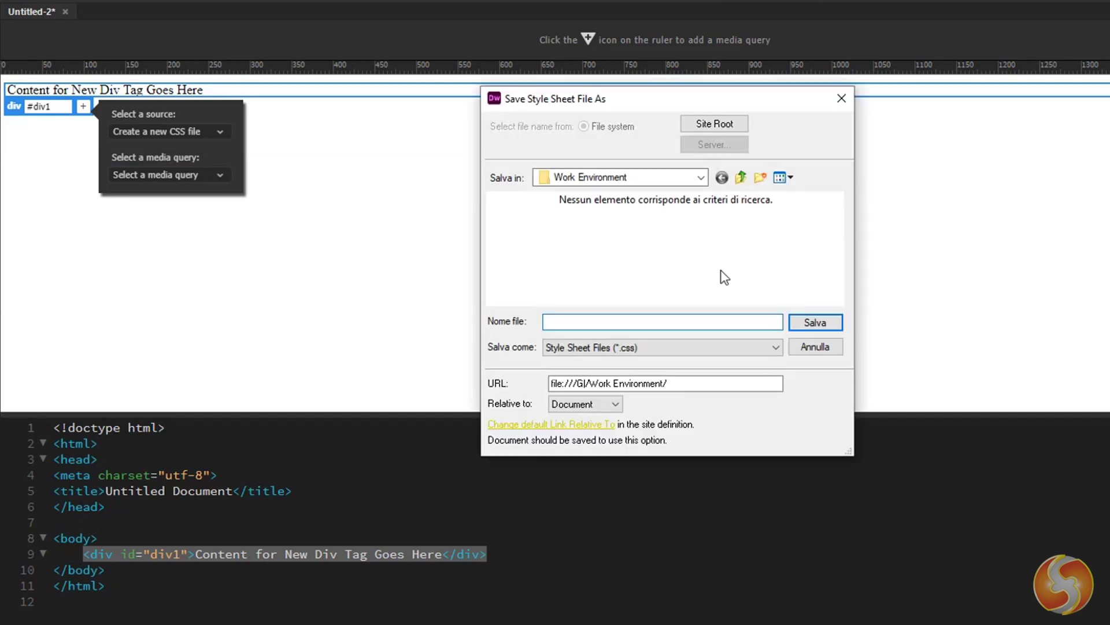
{"action": "type", "text": "testcss1"}
{"action": "left_click", "coordinate": [814, 329]}
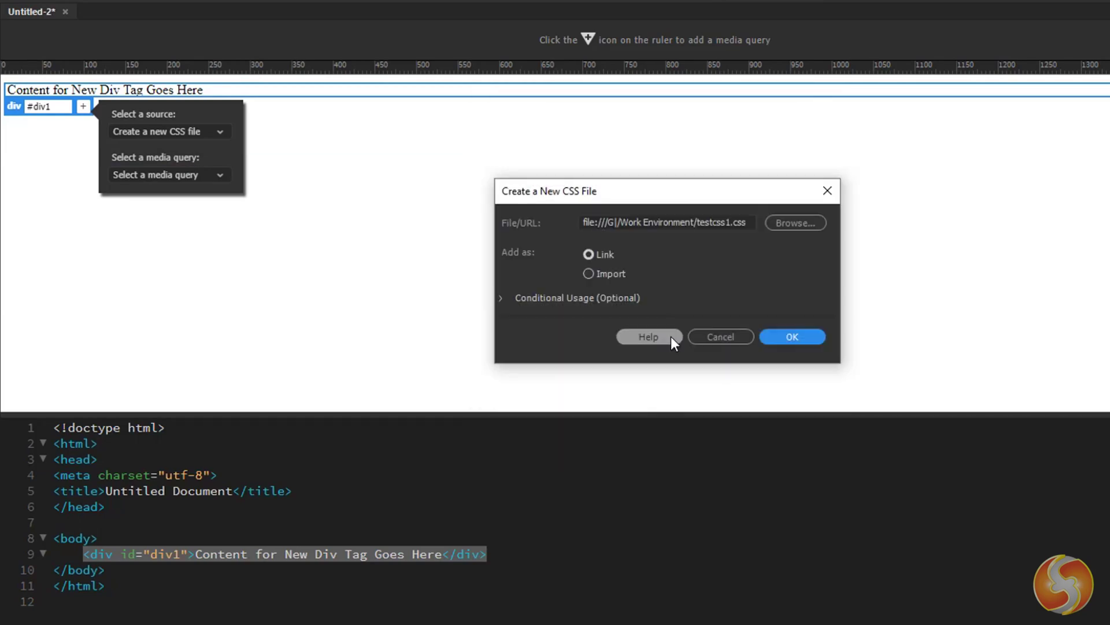
{"action": "left_click", "coordinate": [791, 338]}
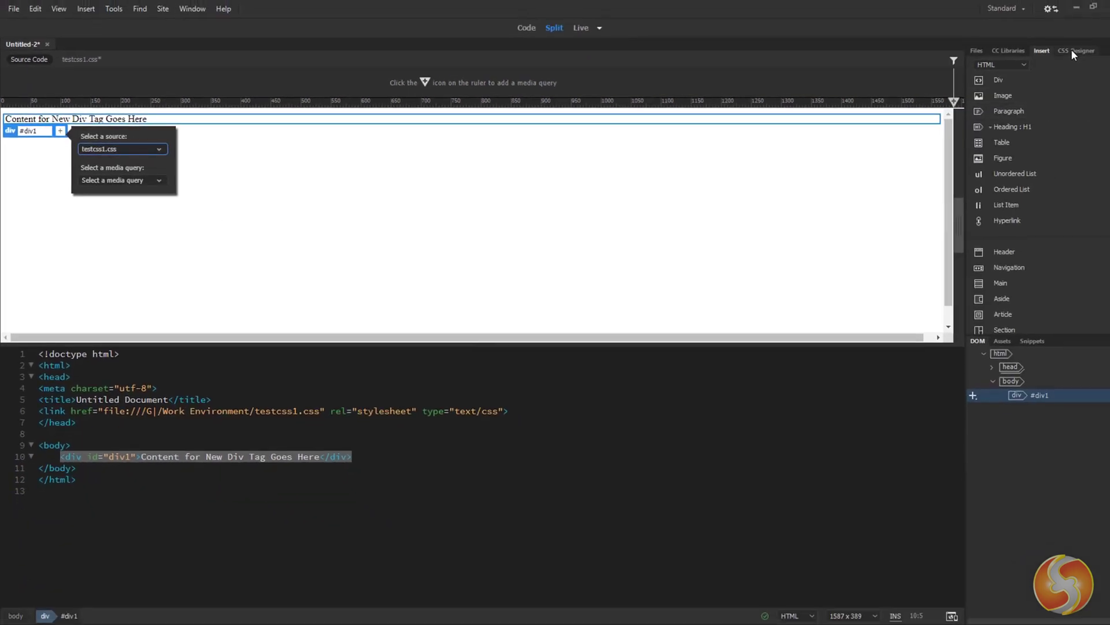
- Add a #div1 selector in CSS Designer
{"action": "left_click", "coordinate": [1071, 50]}
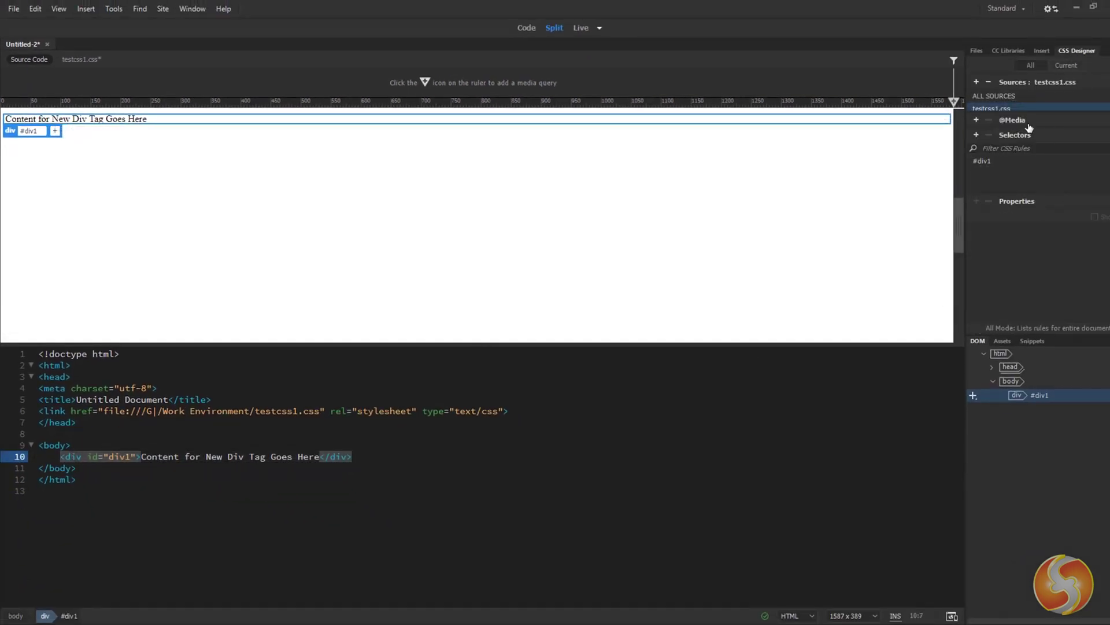
{"action": "left_click", "coordinate": [1014, 135]}
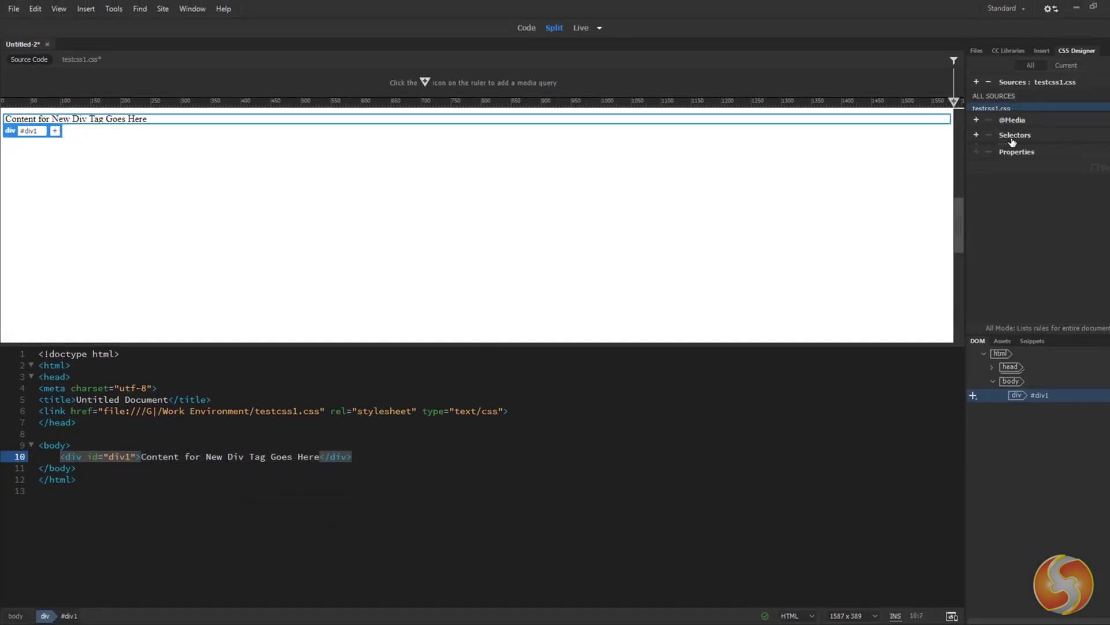
{"action": "left_click", "coordinate": [976, 136]}
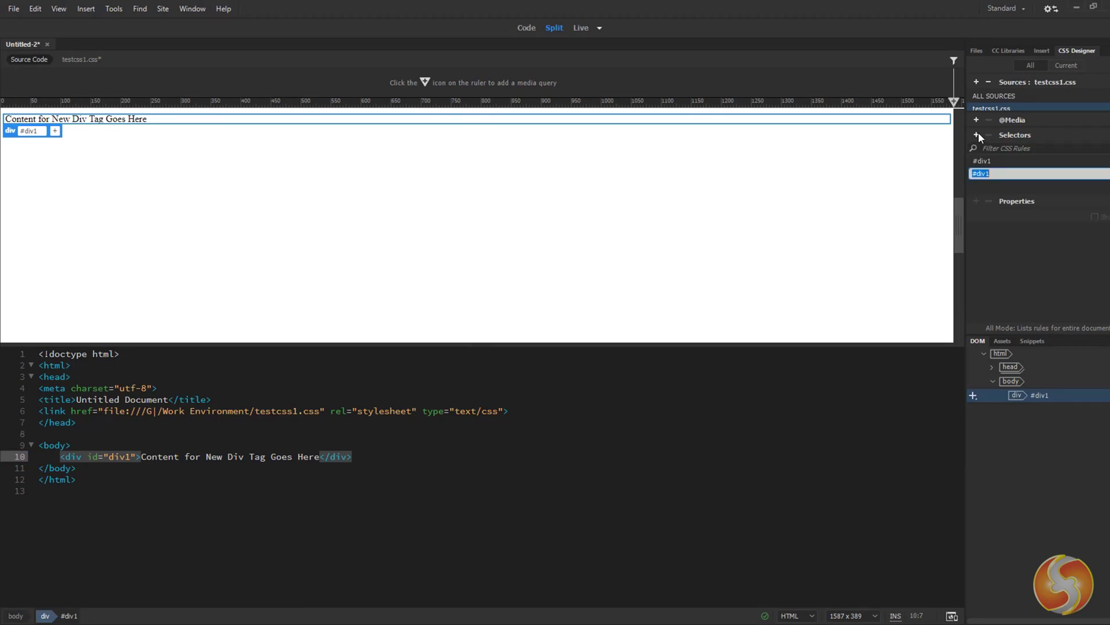
{"action": "left_click", "coordinate": [993, 173]}
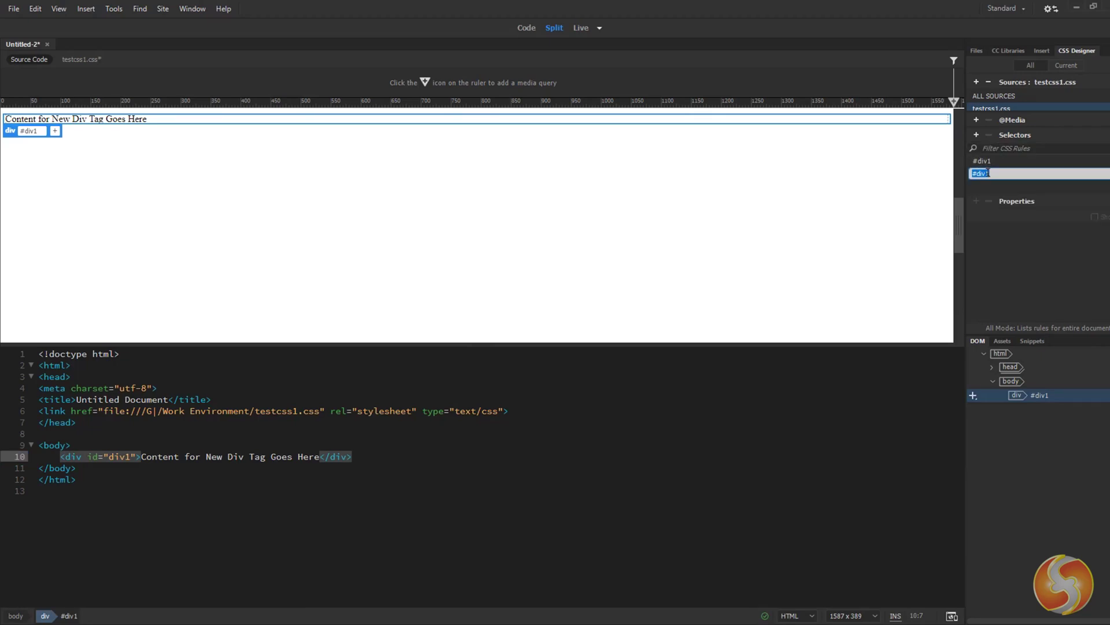
{"action": "left_click", "coordinate": [1011, 200]}
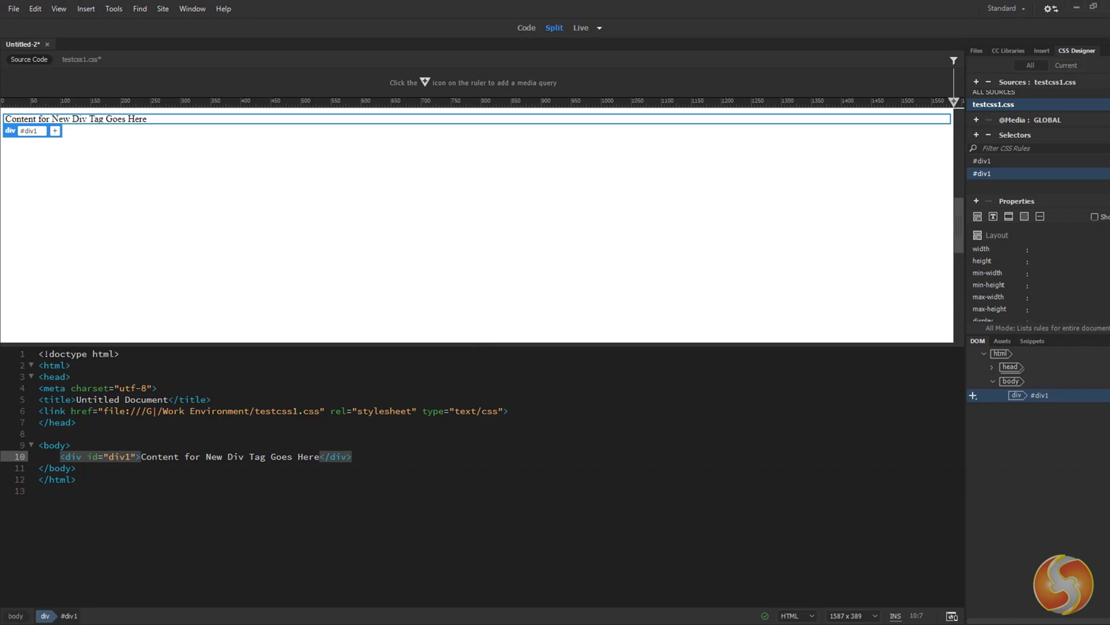
{"action": "scroll", "coordinate": [1033, 269], "scroll_direction": "down", "scroll_amount": 5}
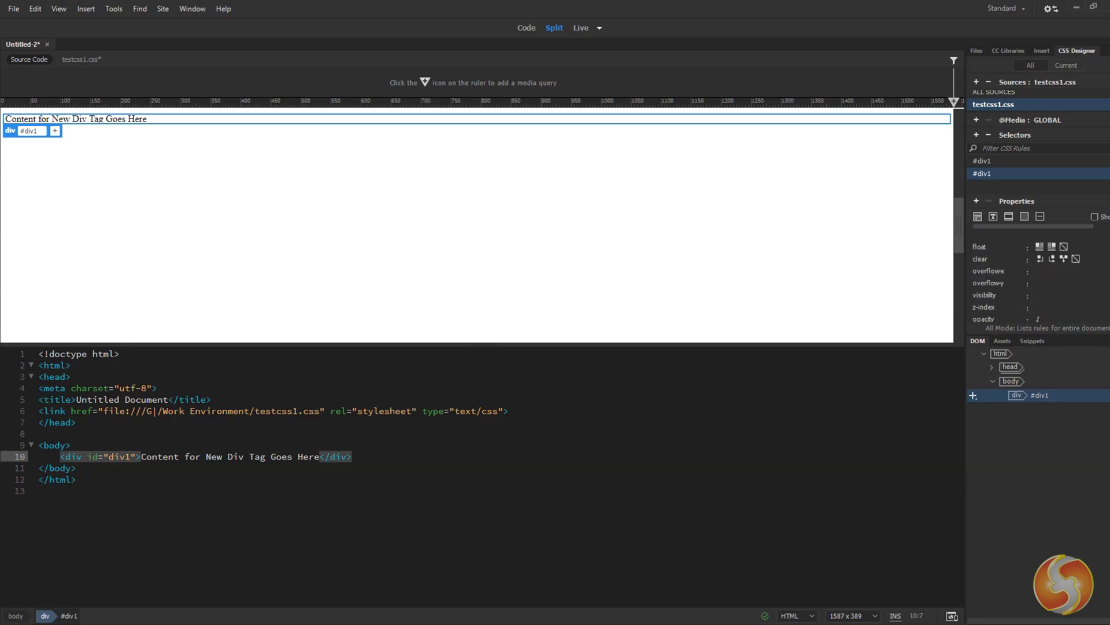
{"action": "scroll", "coordinate": [1041, 269], "scroll_direction": "down", "scroll_amount": 3}
- Give #div1 red #FD080C text, Cambria font, #070707 background, and delete the placeholder text
{"action": "left_click", "coordinate": [1041, 270]}
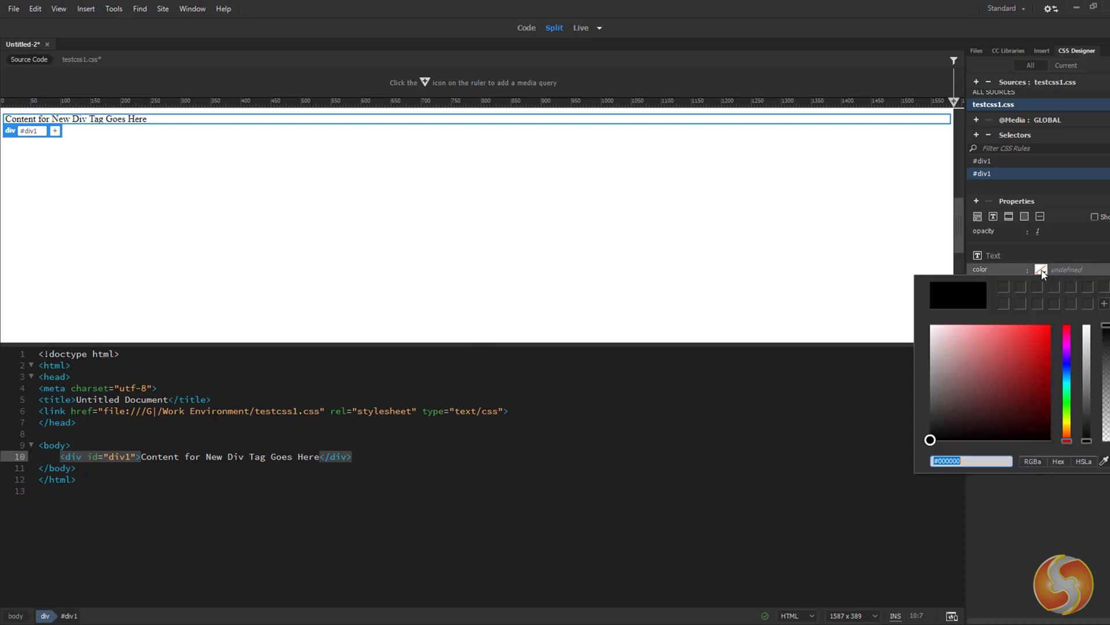
{"action": "left_click", "coordinate": [1048, 332]}
{"action": "key", "text": "Return"}
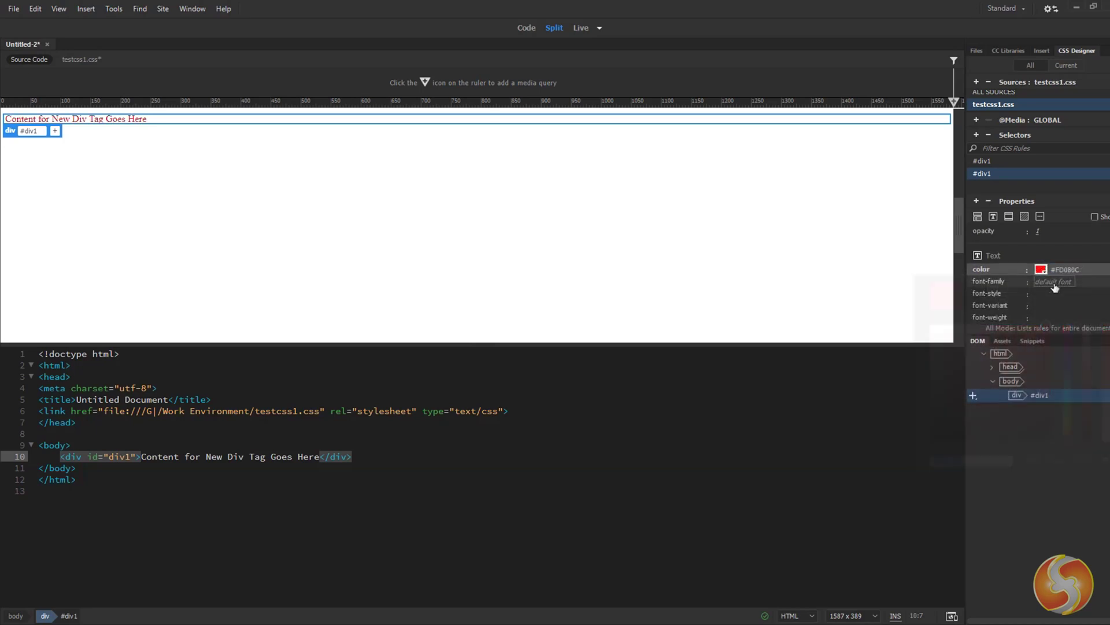
{"action": "left_click", "coordinate": [1055, 282]}
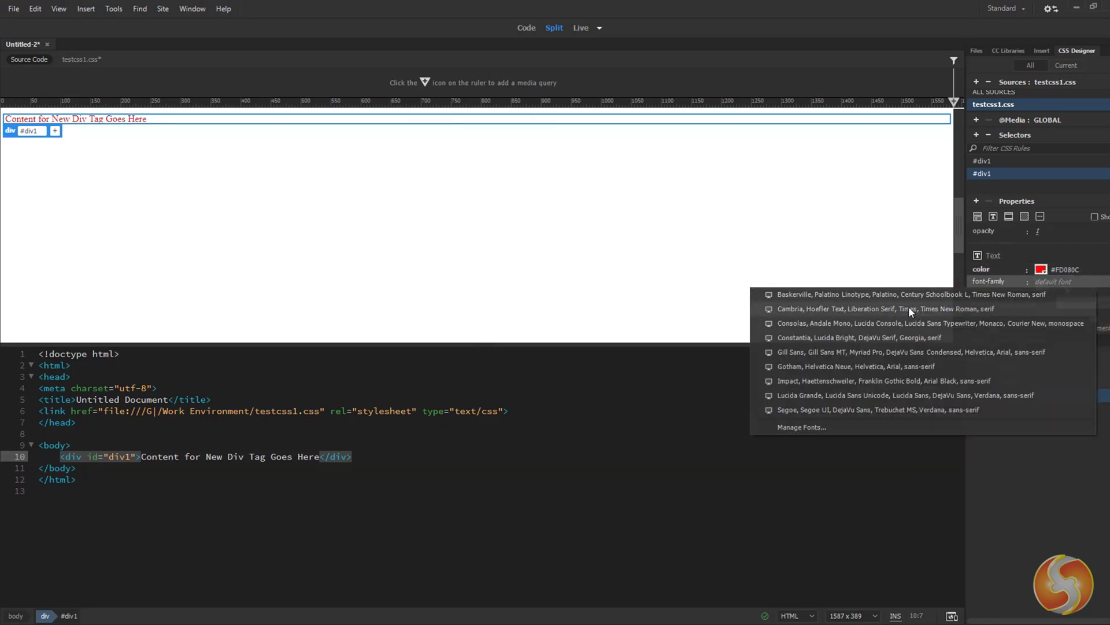
{"action": "left_click", "coordinate": [888, 305]}
{"action": "left_click", "coordinate": [1041, 284]}
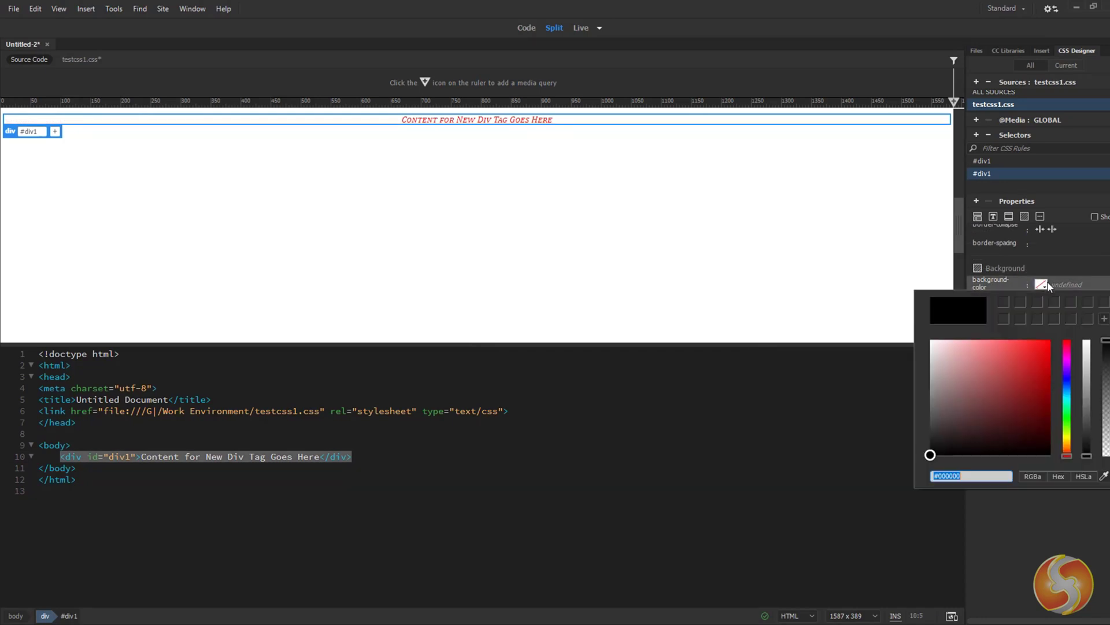
{"action": "left_click", "coordinate": [933, 453]}
{"action": "key", "text": "Return"}
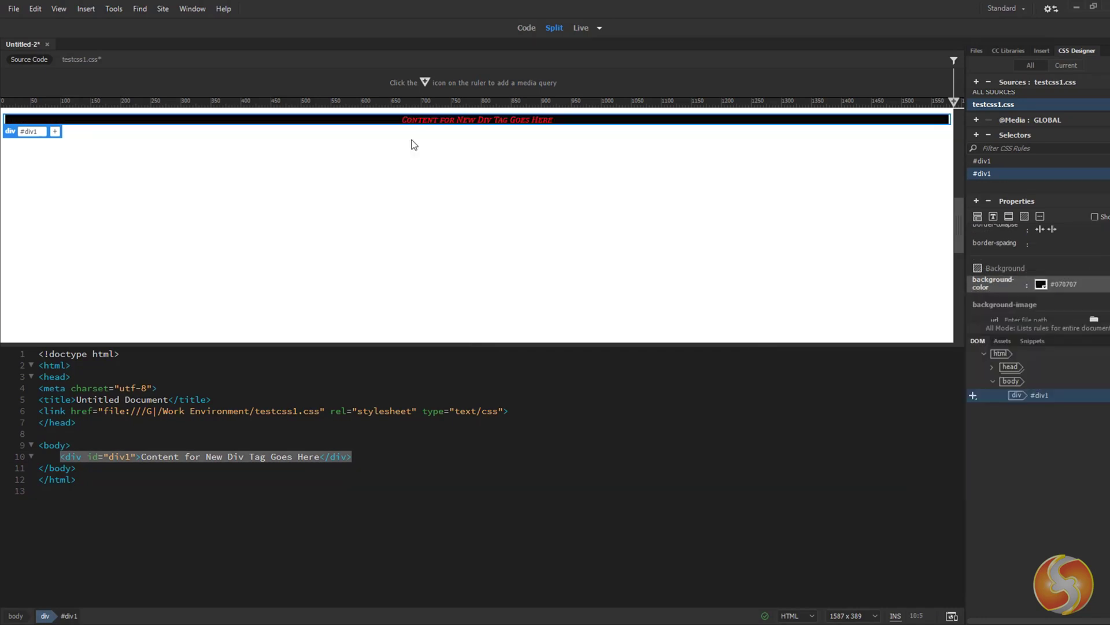
{"action": "left_click", "coordinate": [304, 125]}
{"action": "key", "text": "Delete"}
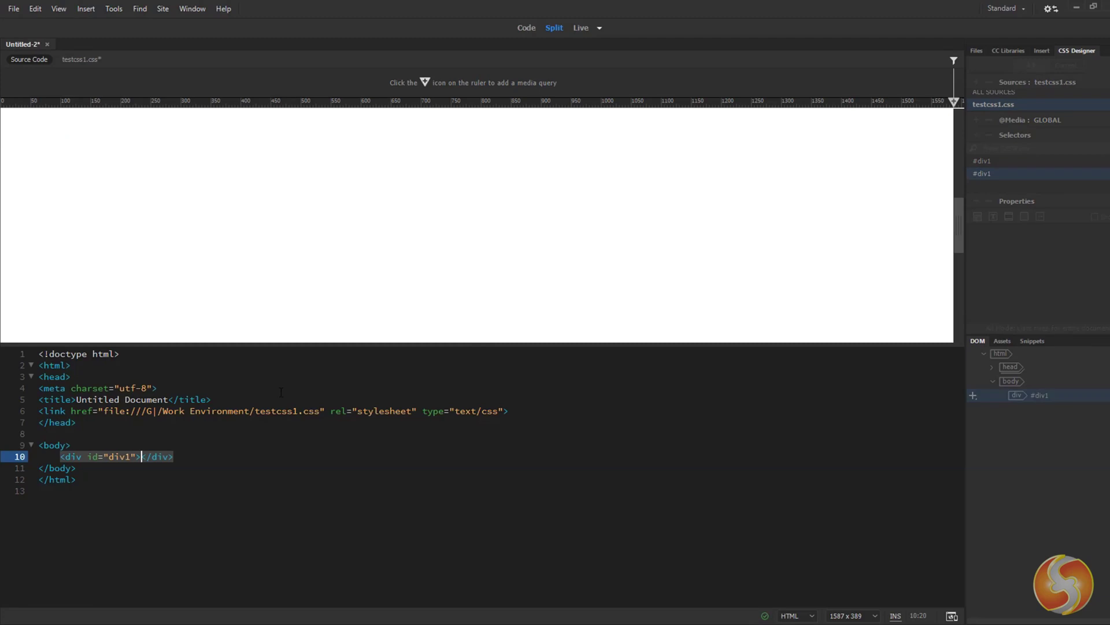
- Insert an H1 heading and a paragraph inside the div, then view testcss1.css
{"action": "key", "text": "Return"}
{"action": "key", "text": "Return"}
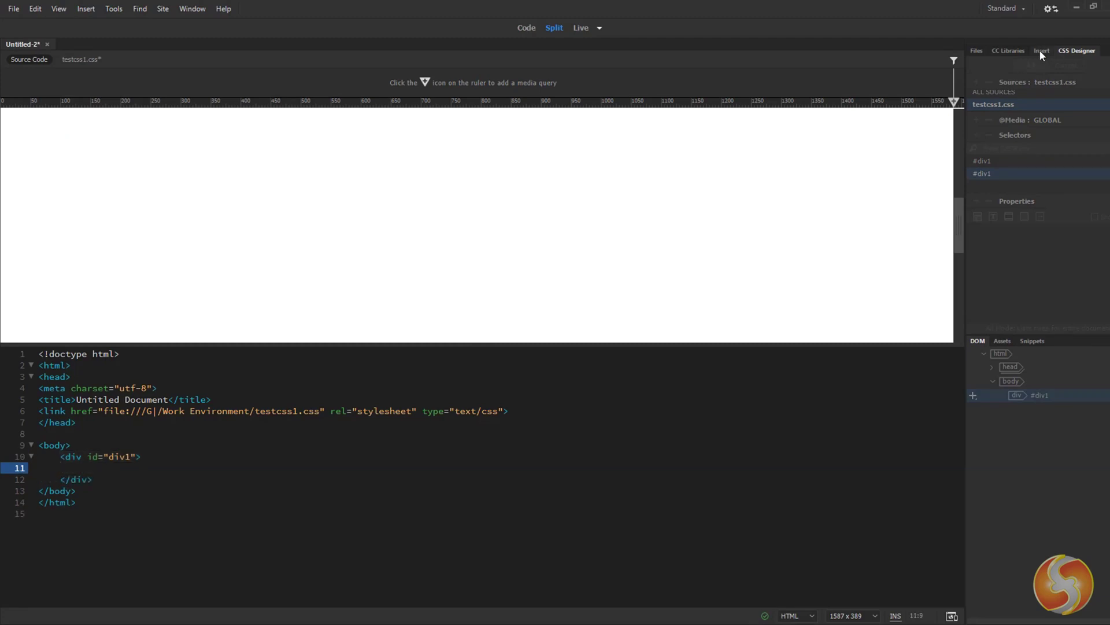
{"action": "left_click", "coordinate": [1040, 50]}
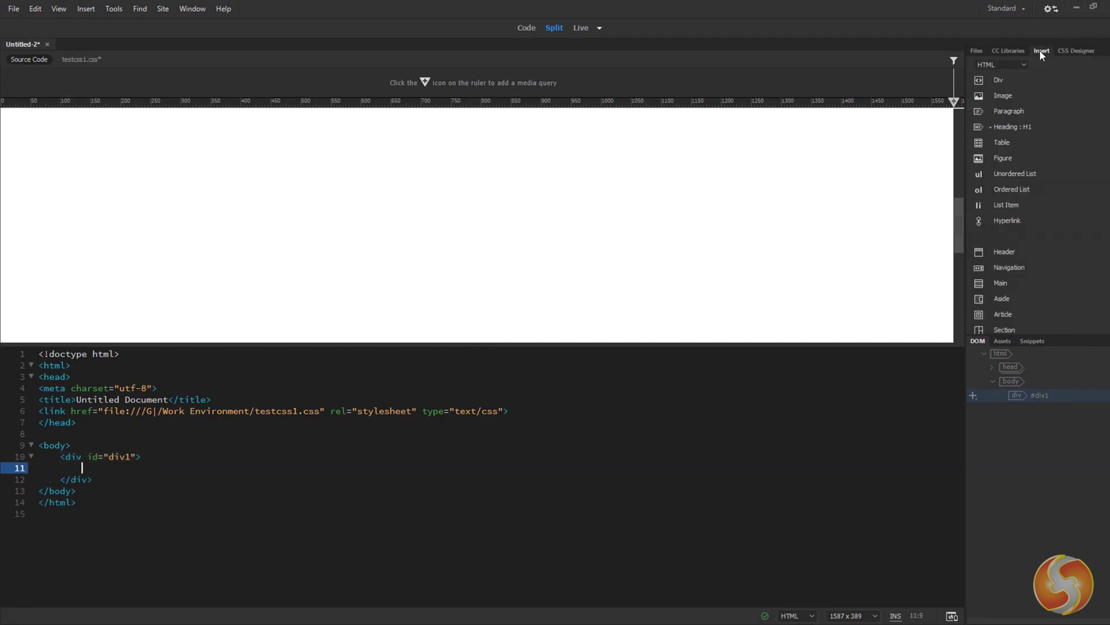
{"action": "left_click", "coordinate": [1012, 127]}
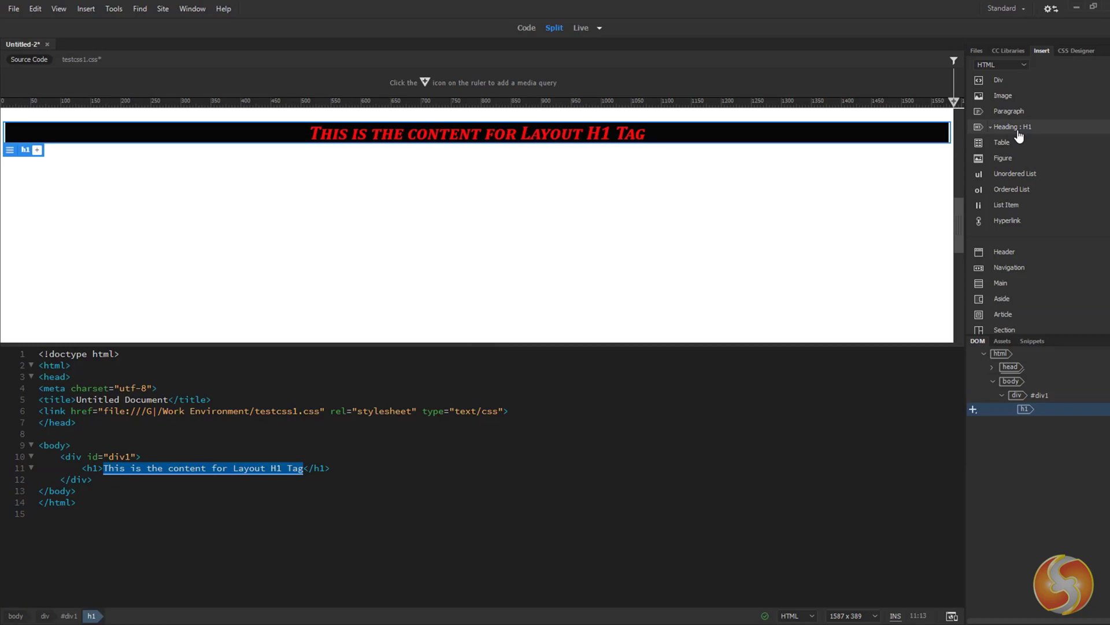
{"action": "left_click", "coordinate": [1009, 111]}
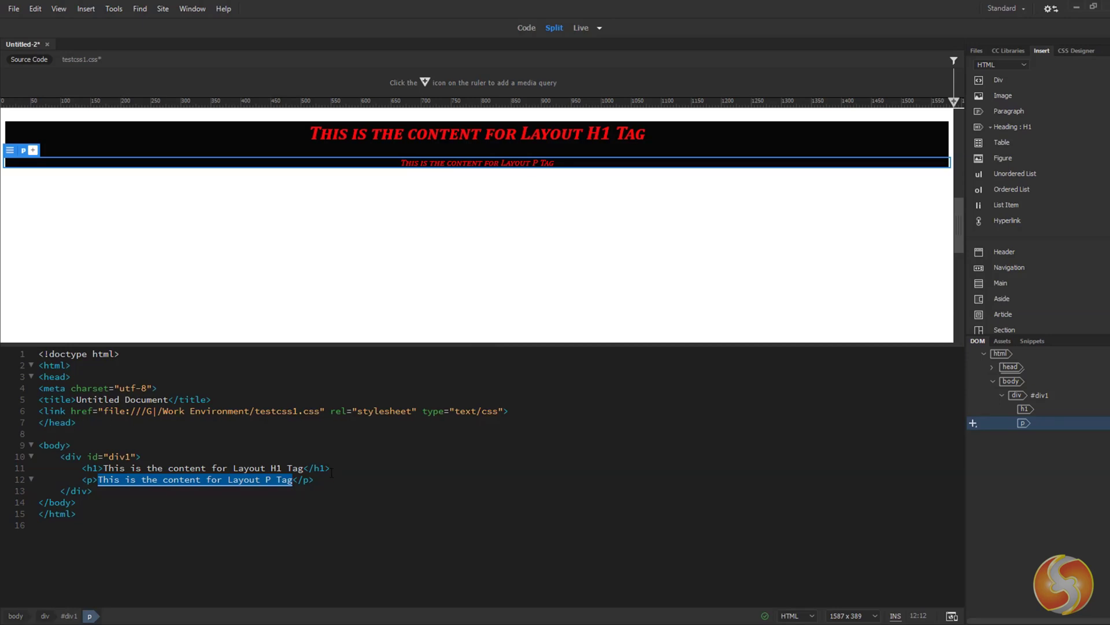
{"action": "left_click", "coordinate": [81, 59]}
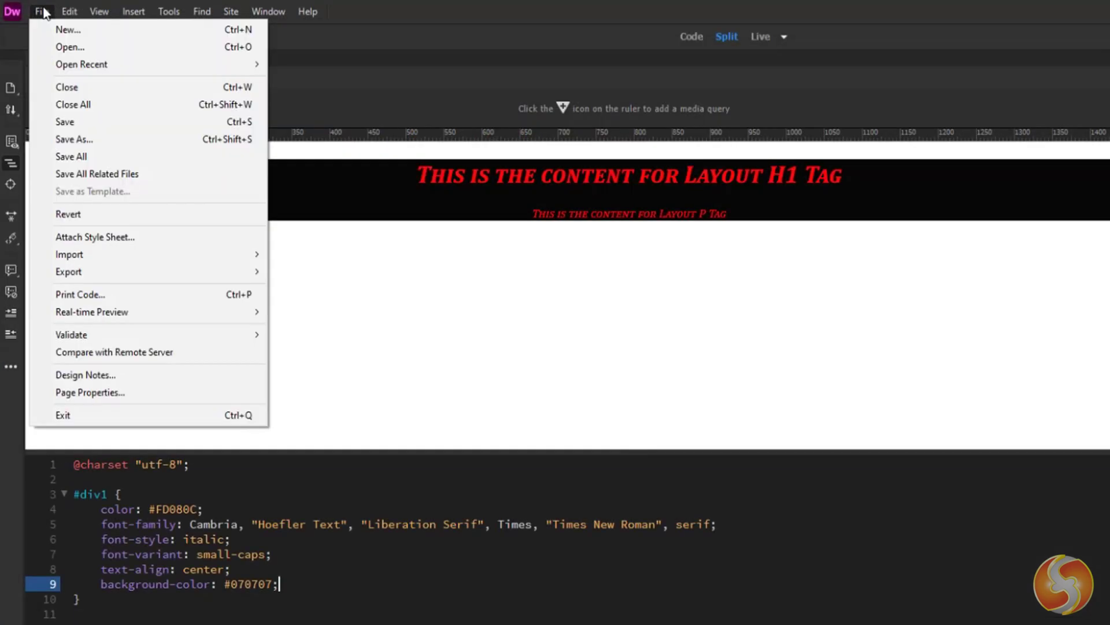
- Save the page and the new testcss1.css style sheet
{"action": "left_click", "coordinate": [82, 120]}
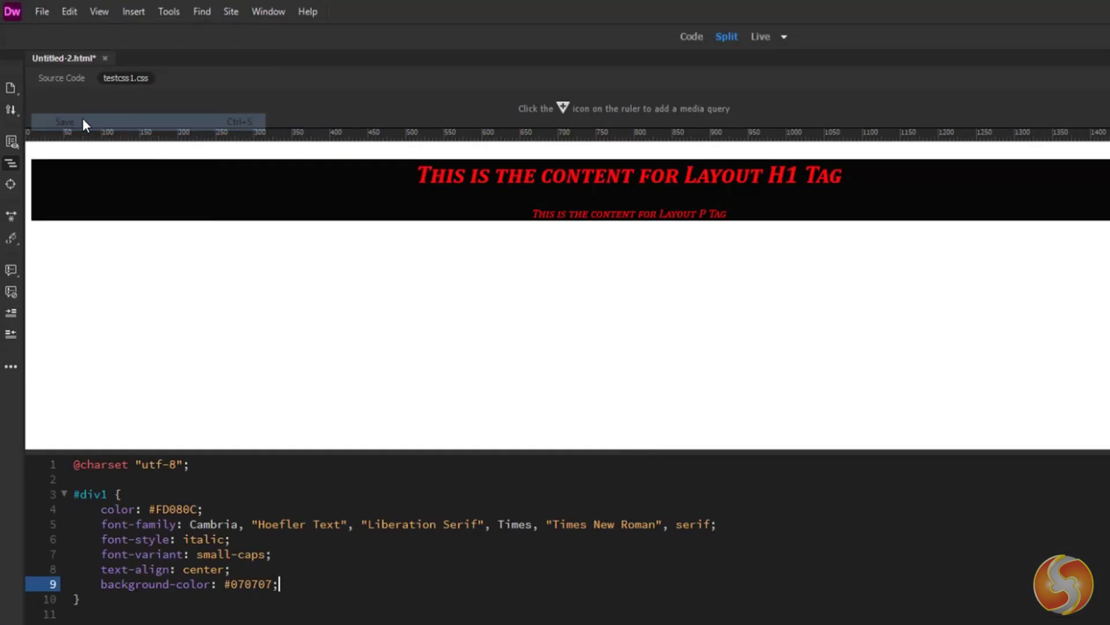
{"action": "left_click", "coordinate": [61, 78]}
{"action": "left_click", "coordinate": [42, 11]}
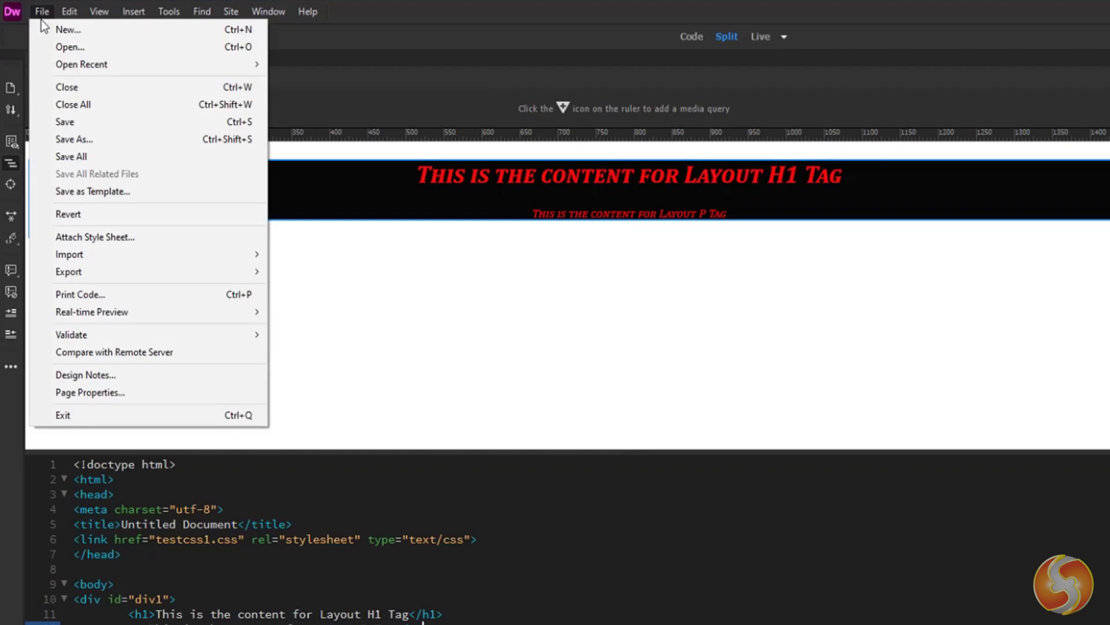
{"action": "left_click", "coordinate": [83, 120]}
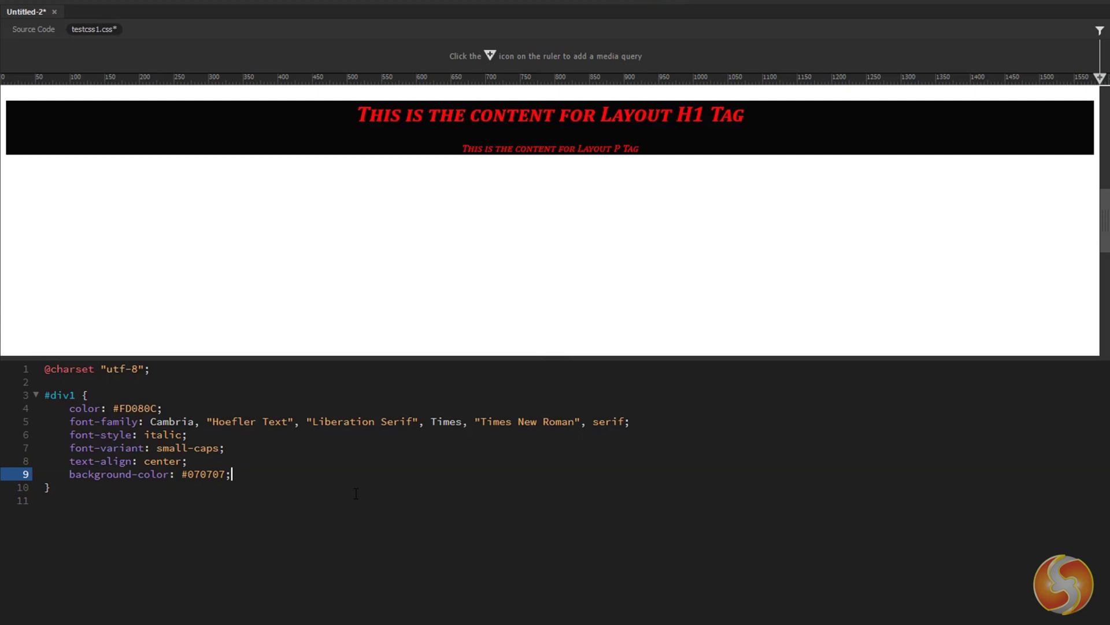
- Add a .left rule with a text-align declaration after the #div1 rule in testcss1.css
{"action": "key", "text": "Down"}
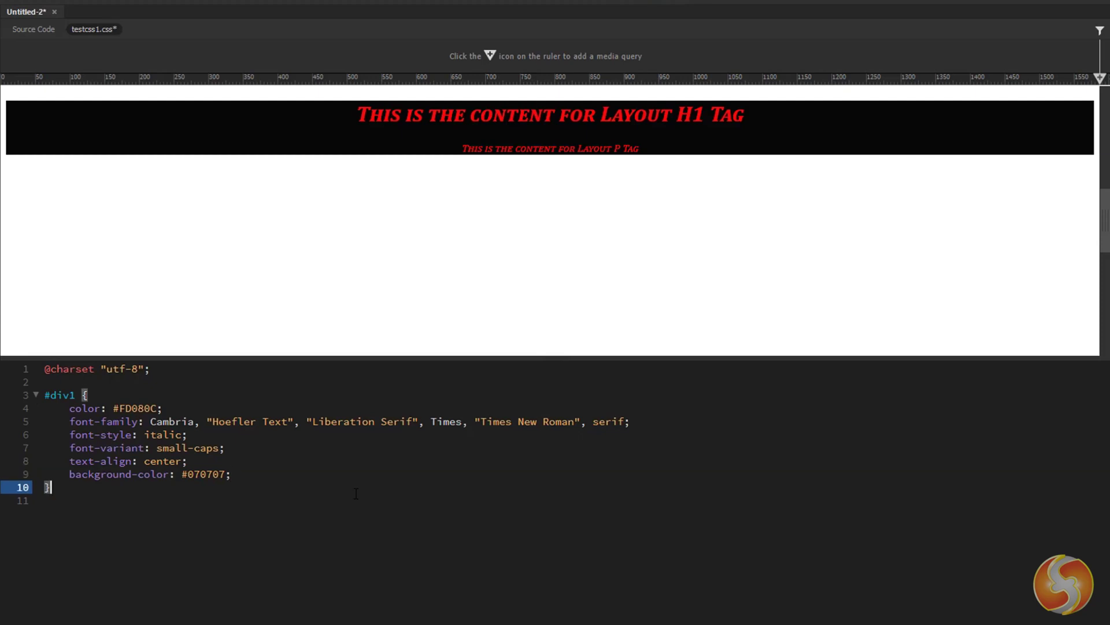
{"action": "key", "text": "Return"}
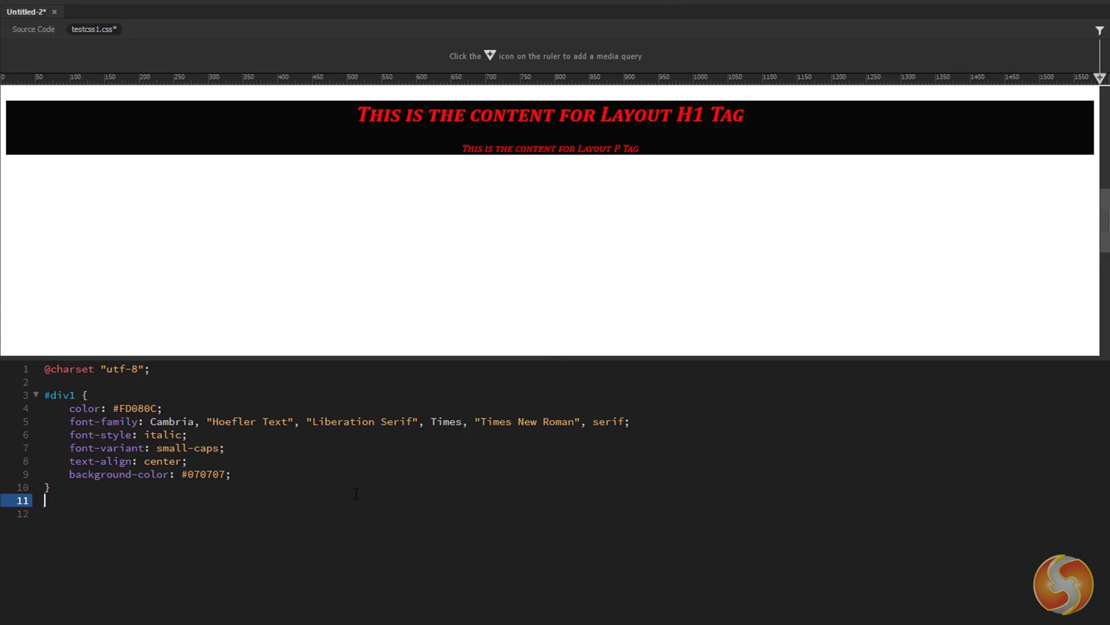
{"action": "type", "text": "left {"}
{"action": "key", "text": "Return"}
{"action": "type", "text": "tex"}
{"action": "key", "text": "Return"}
{"action": "type", "text": "left;"}
{"action": "key", "text": "Return"}
- Paste a paragraph after the black div and give it class="left"
{"action": "left_click", "coordinate": [32, 29]}
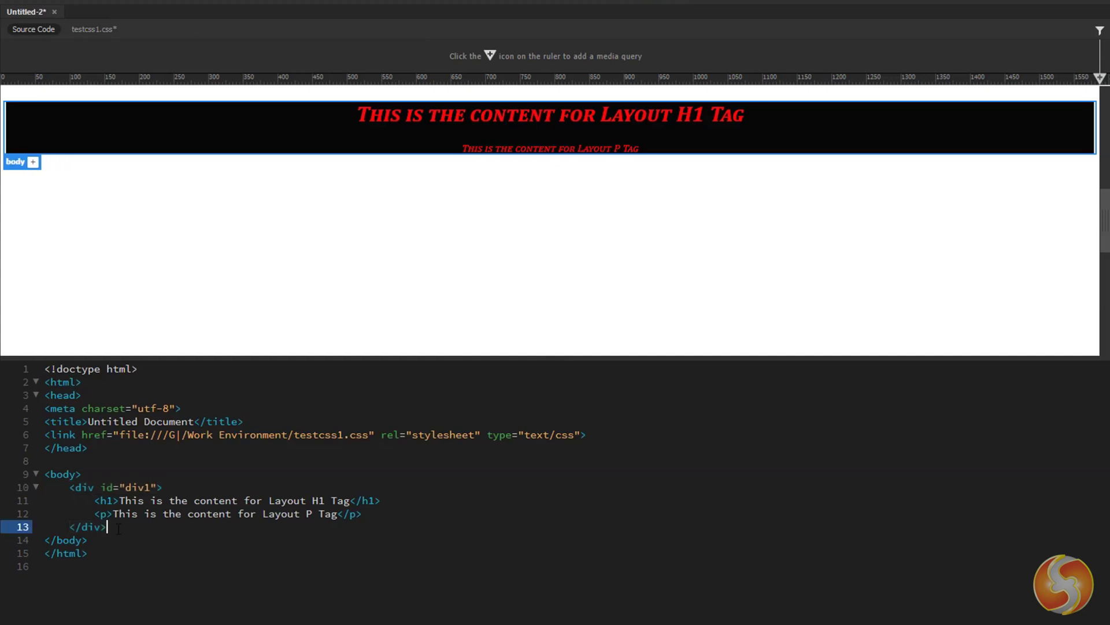
{"action": "key", "text": "ctrl+v"}
{"action": "left_click", "coordinate": [82, 539]}
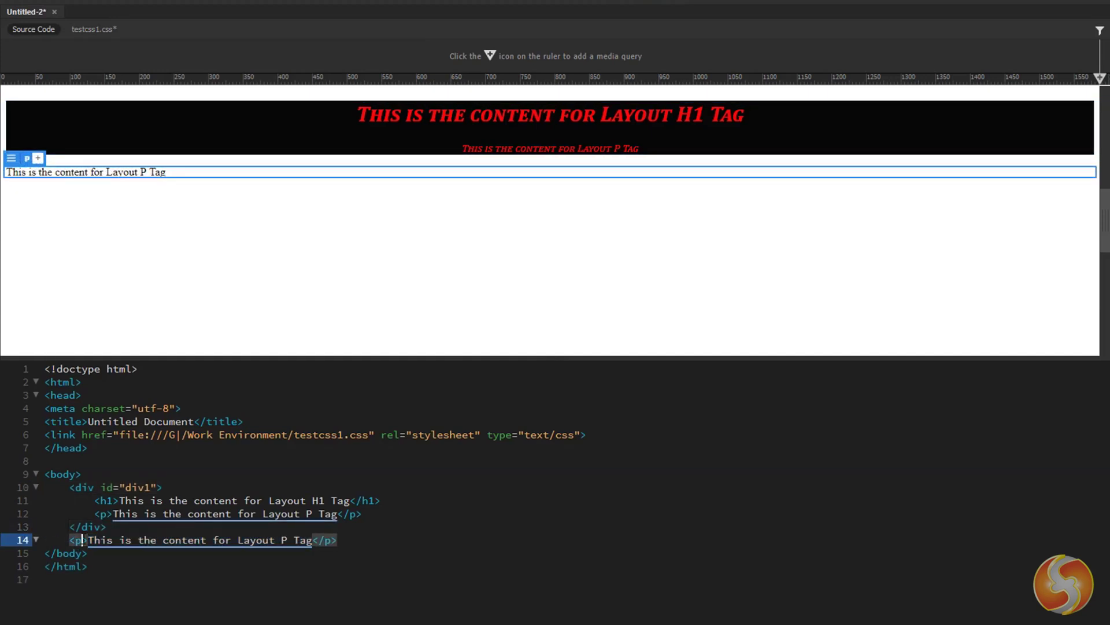
{"action": "type", "text": "class"}
{"action": "type", "text": "=\"le"}
{"action": "key", "text": "Return"}
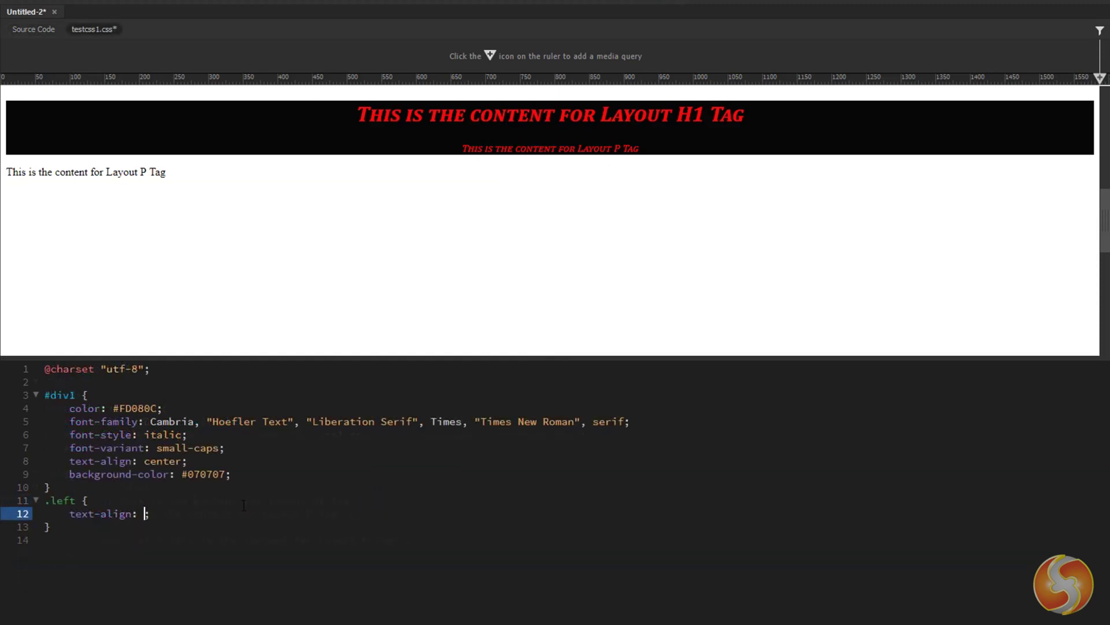
{"action": "type", "text": "right"}
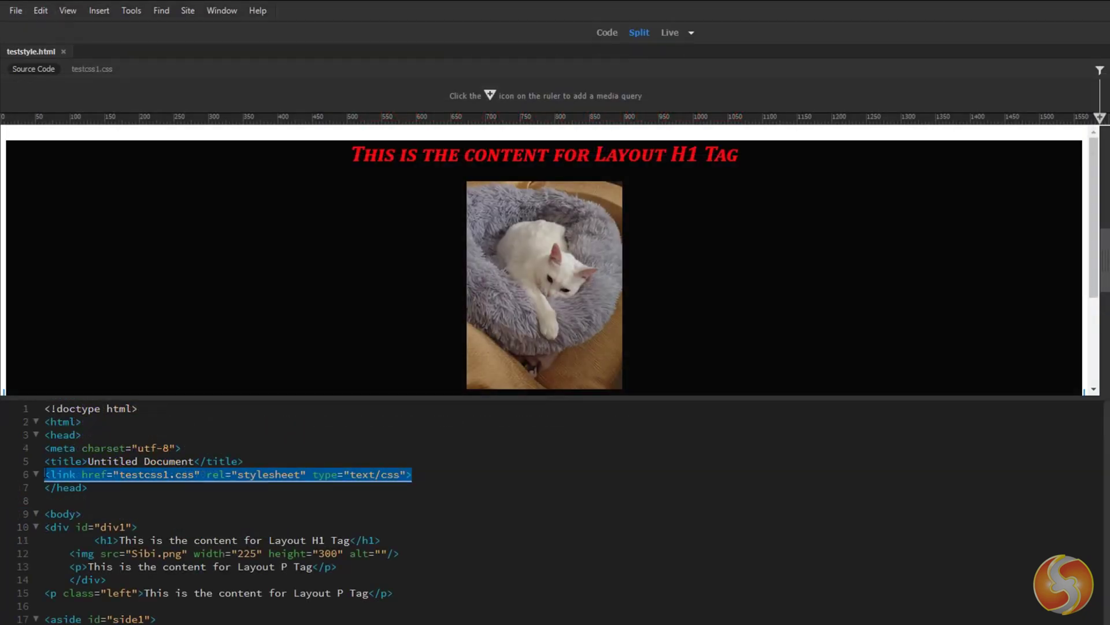
- Delete the old stylesheet link and attach testcss1.css to the page as a link
{"action": "key", "text": "Delete"}
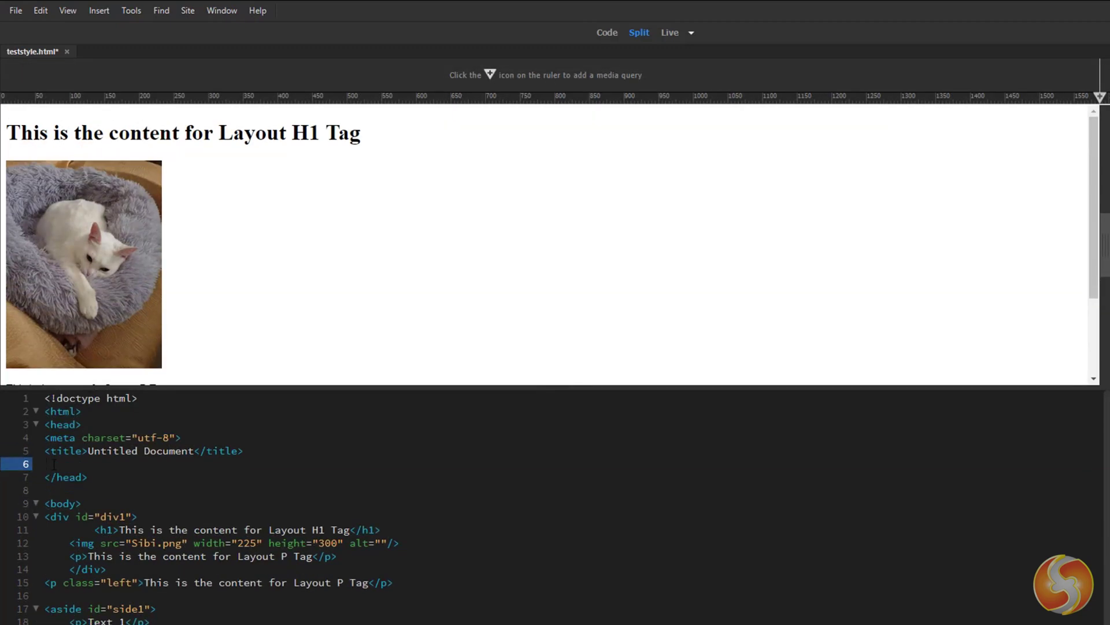
{"action": "right_click", "coordinate": [54, 463]}
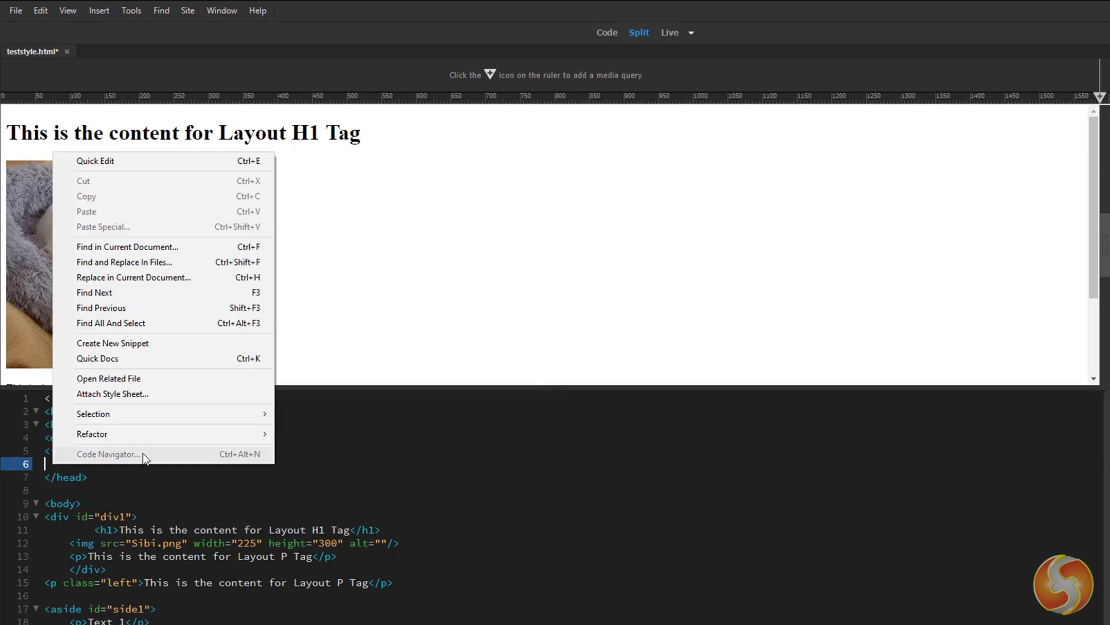
{"action": "left_click", "coordinate": [141, 394]}
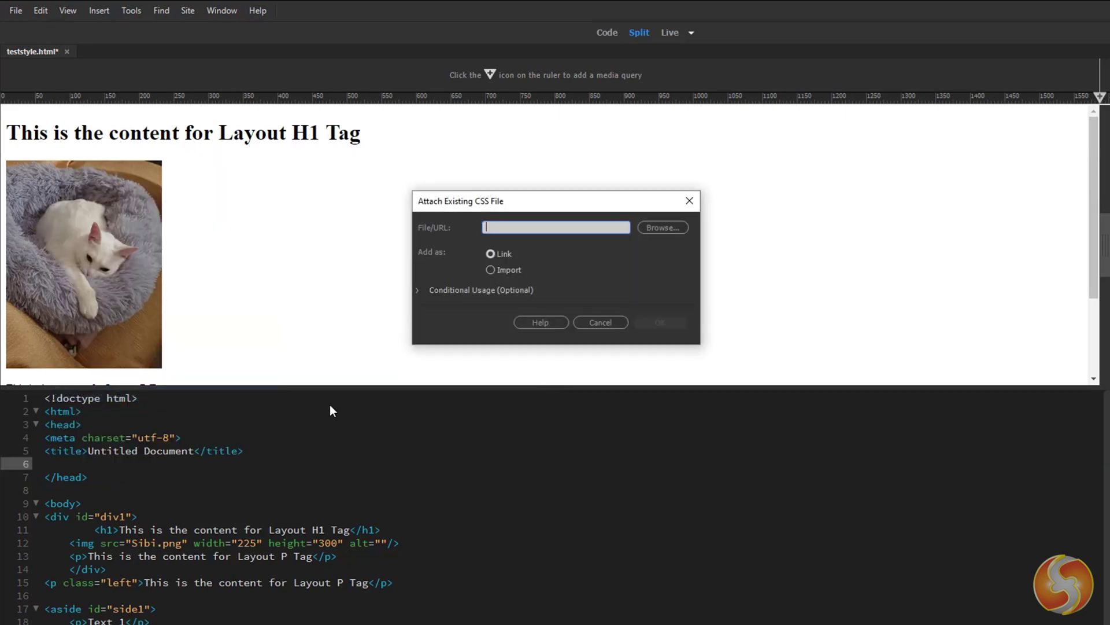
{"action": "left_click", "coordinate": [665, 227]}
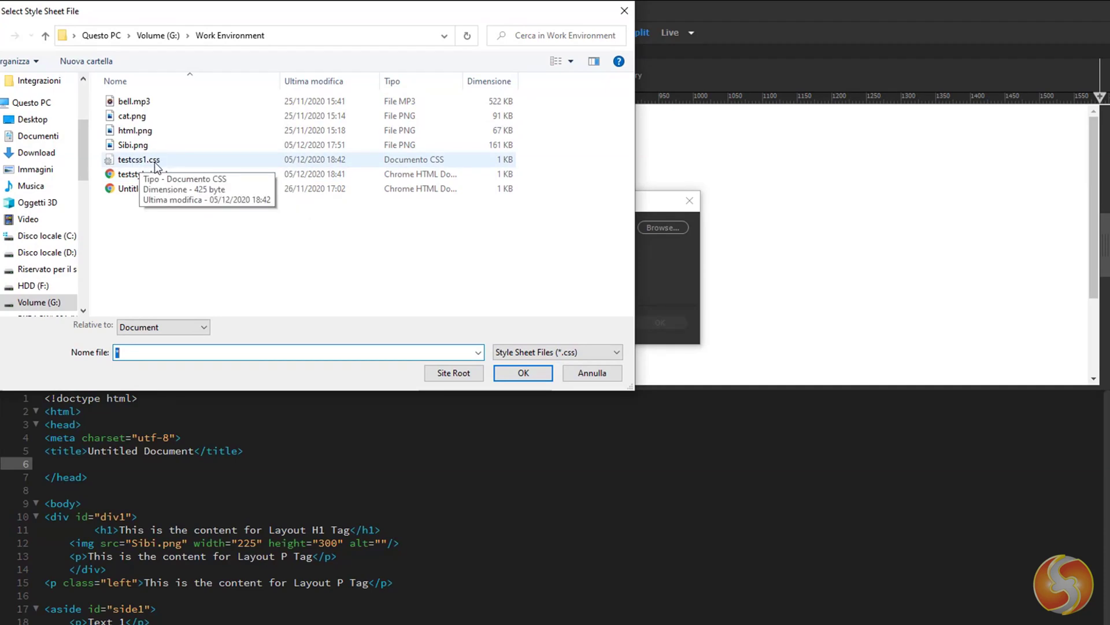
{"action": "double_click", "coordinate": [140, 159]}
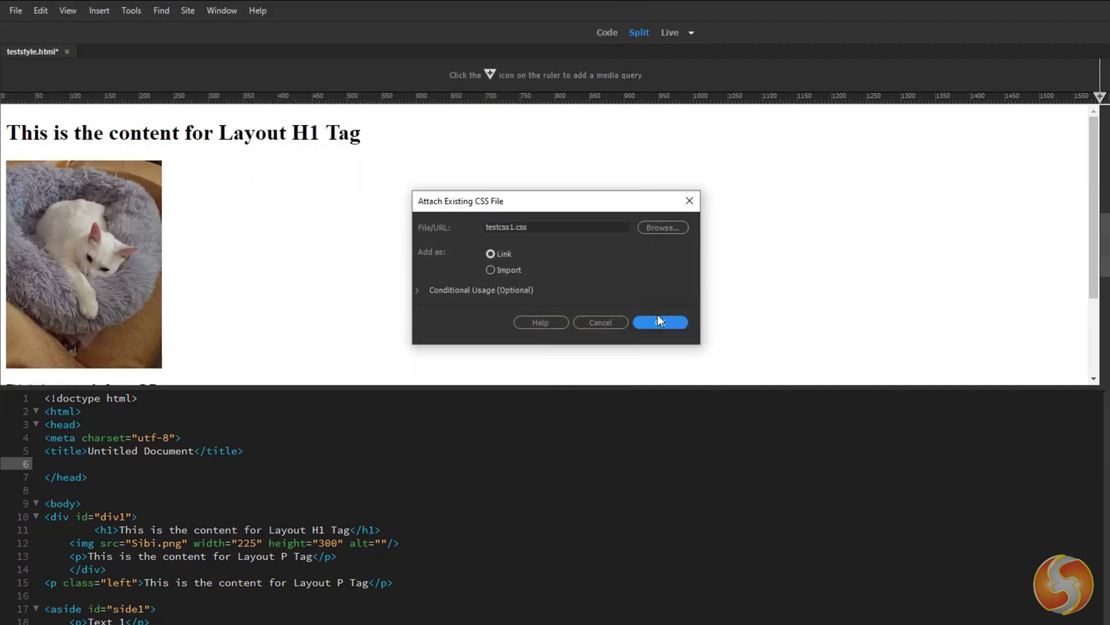
{"action": "left_click", "coordinate": [660, 323]}
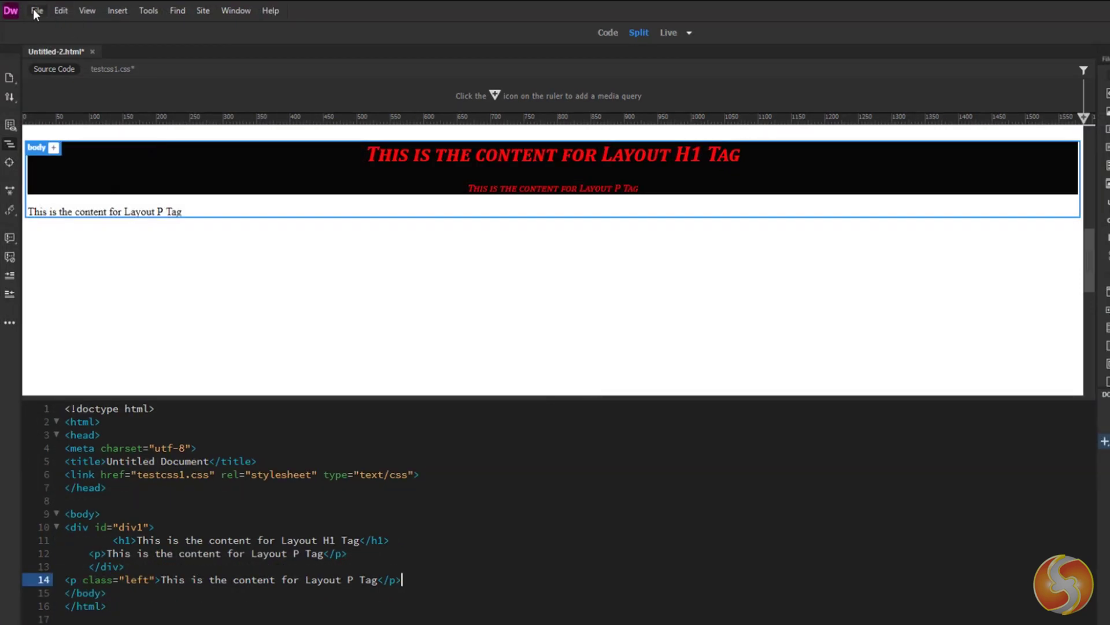
- Review the Page Properties font, text and background colours, and document type options
{"action": "left_click", "coordinate": [36, 10]}
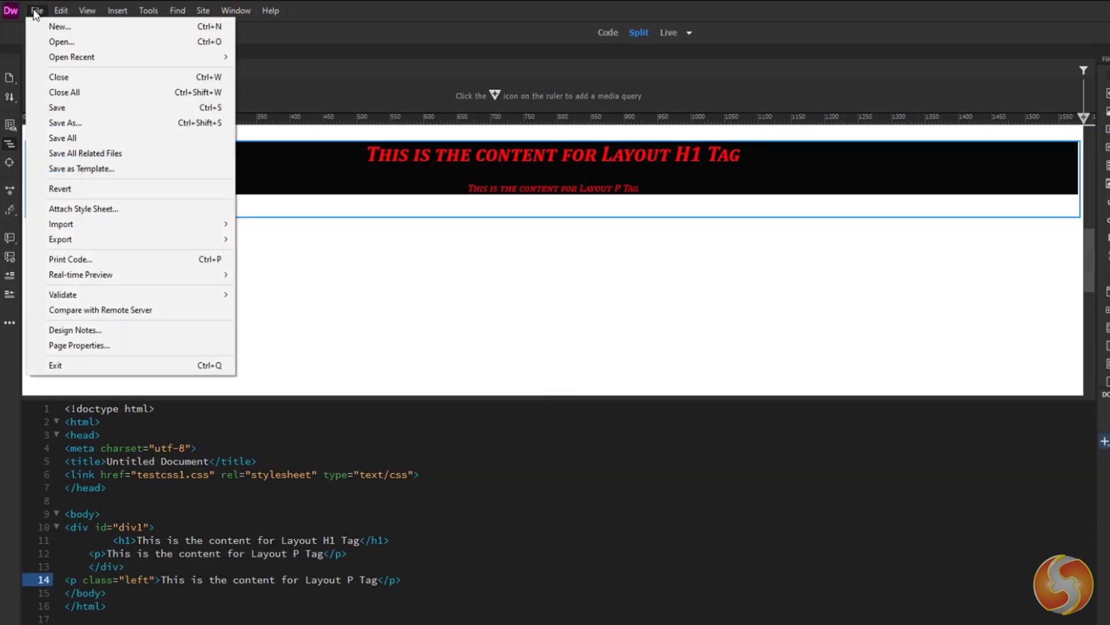
{"action": "left_click", "coordinate": [109, 348]}
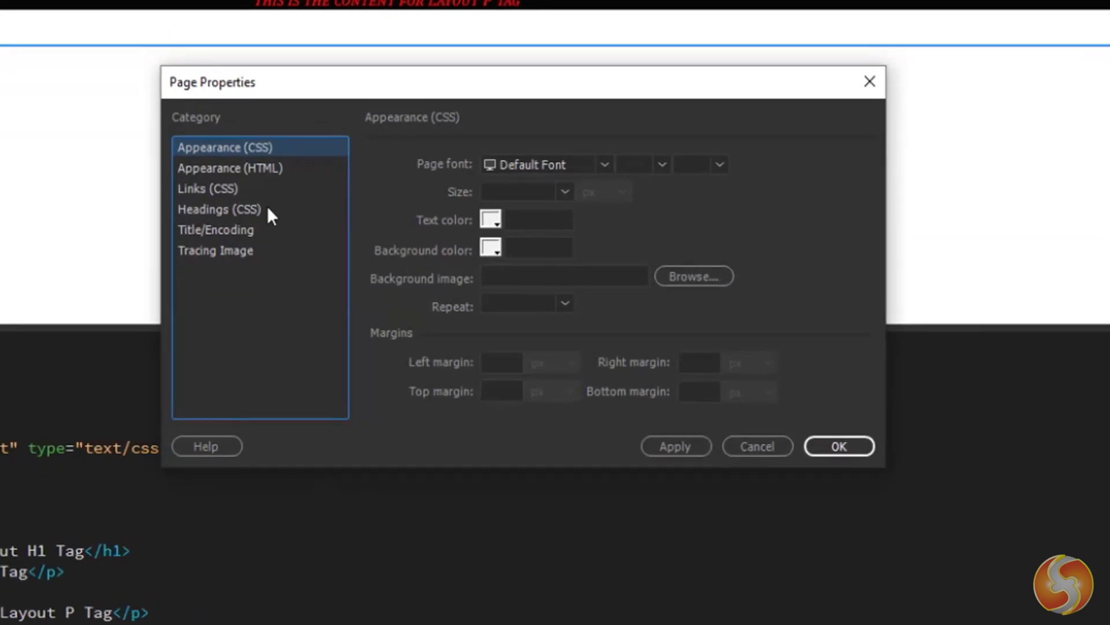
{"action": "left_click", "coordinate": [586, 164]}
{"action": "left_click", "coordinate": [605, 164]}
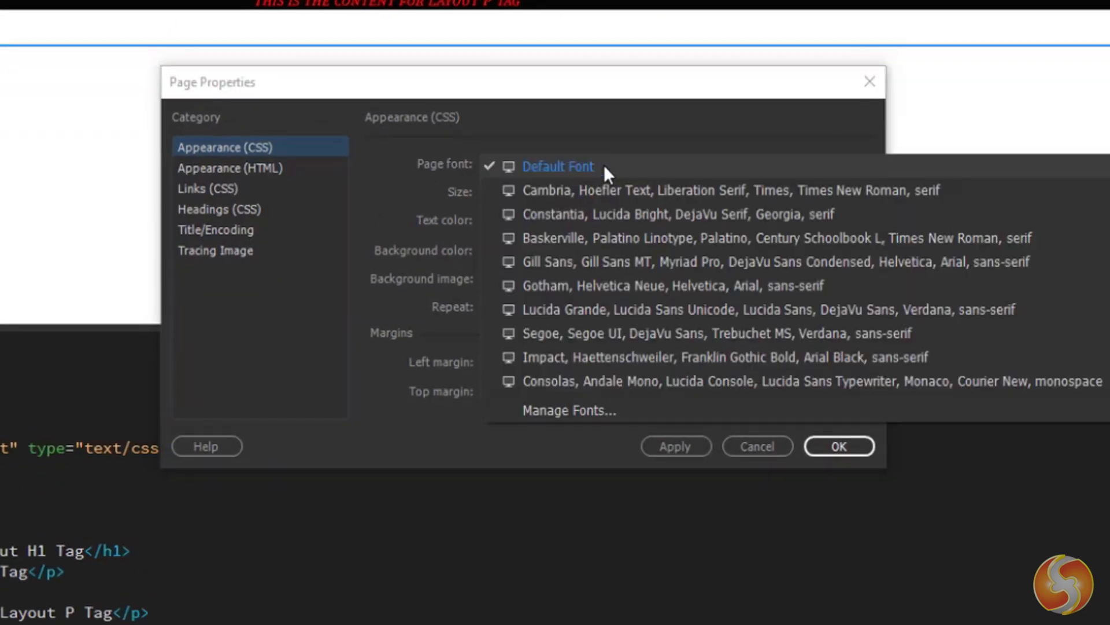
{"action": "left_click", "coordinate": [605, 165]}
{"action": "left_click", "coordinate": [491, 221]}
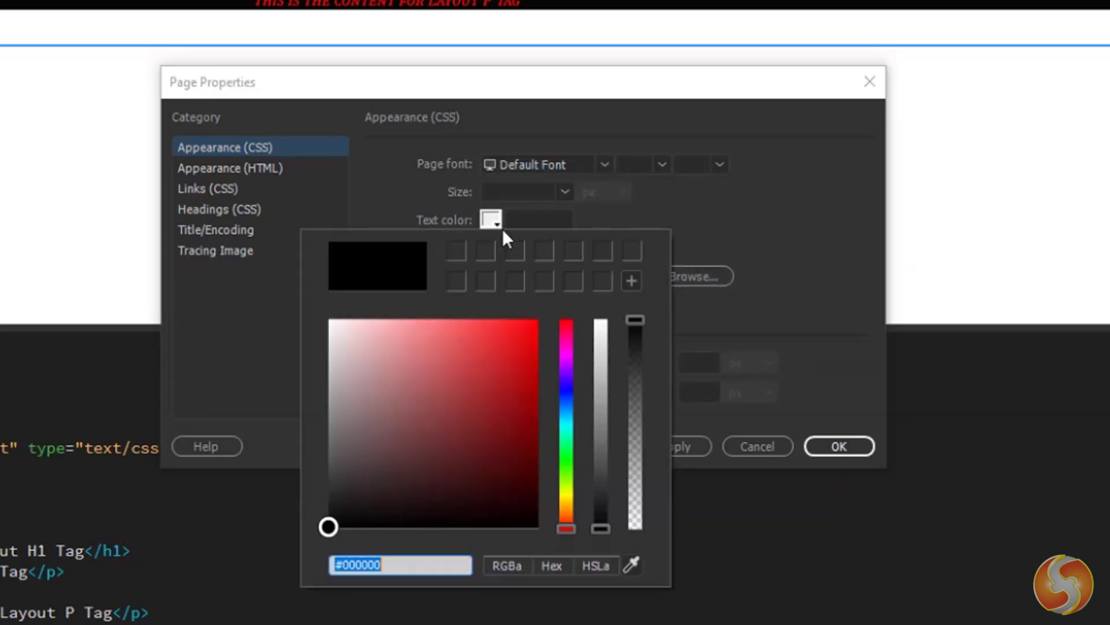
{"action": "left_click", "coordinate": [398, 204]}
{"action": "left_click", "coordinate": [491, 250]}
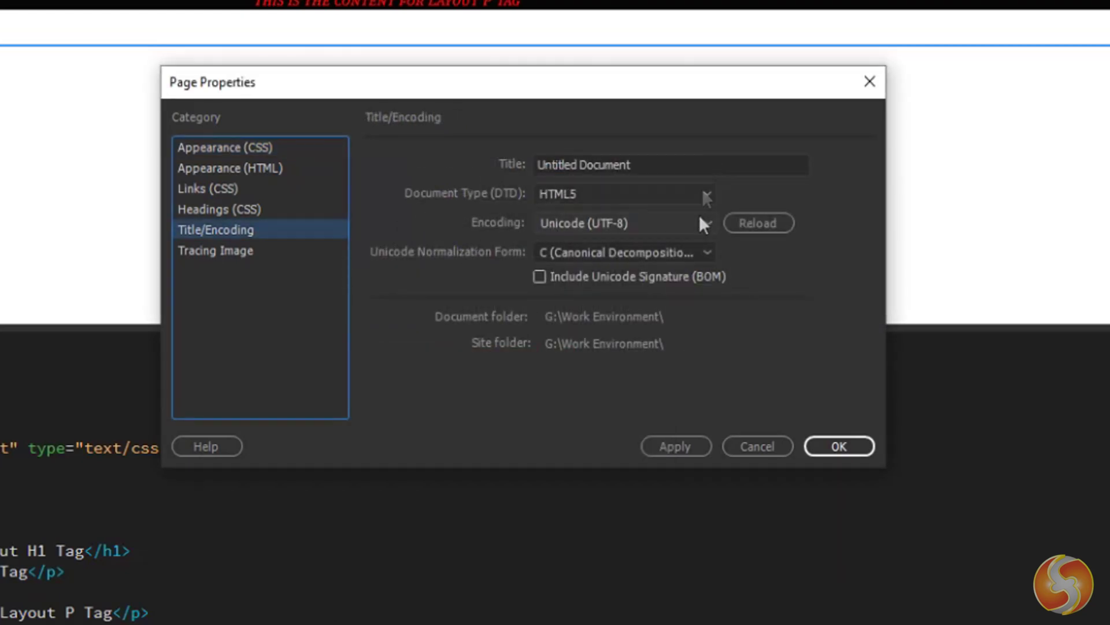
{"action": "left_click", "coordinate": [705, 193]}
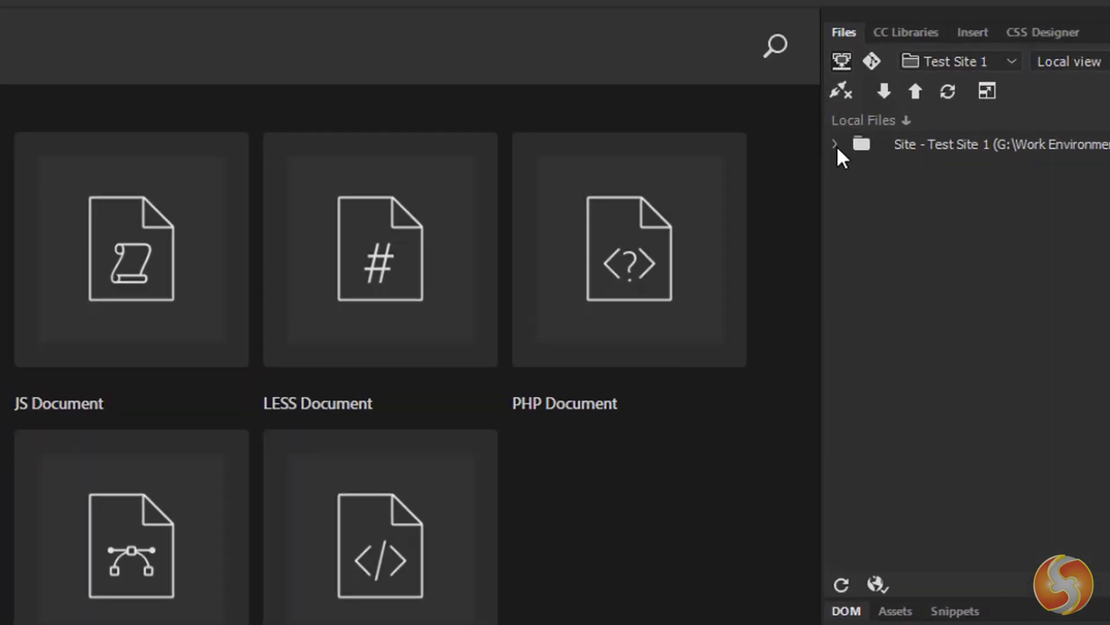
- Expand Test Site 1, connect to its FTP server, put the files, and view the remote root
{"action": "left_click", "coordinate": [972, 108]}
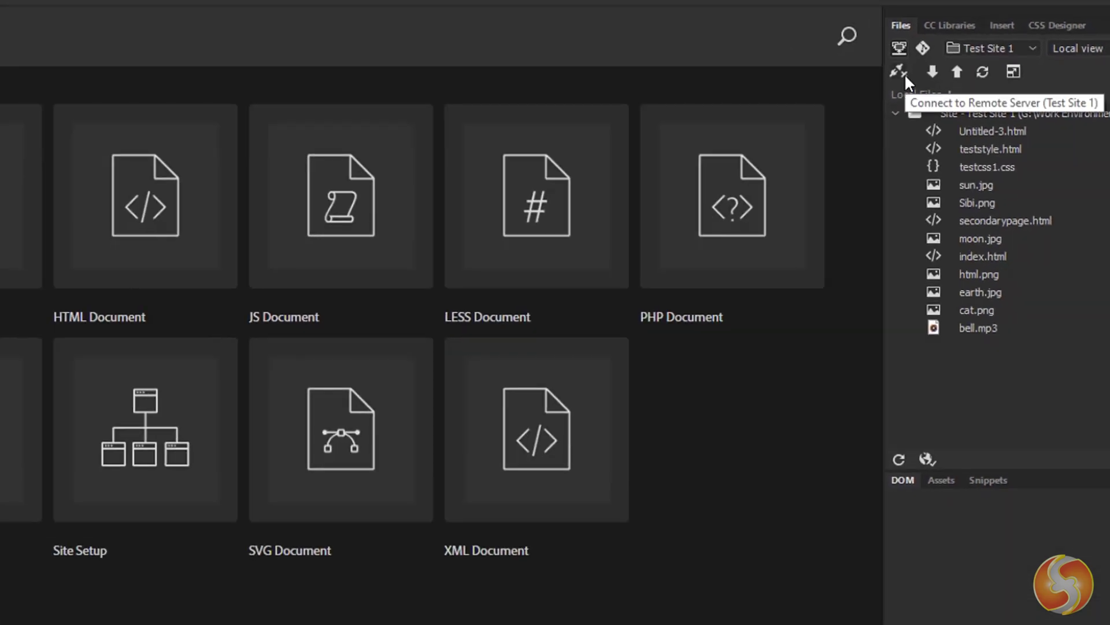
{"action": "left_click", "coordinate": [903, 73]}
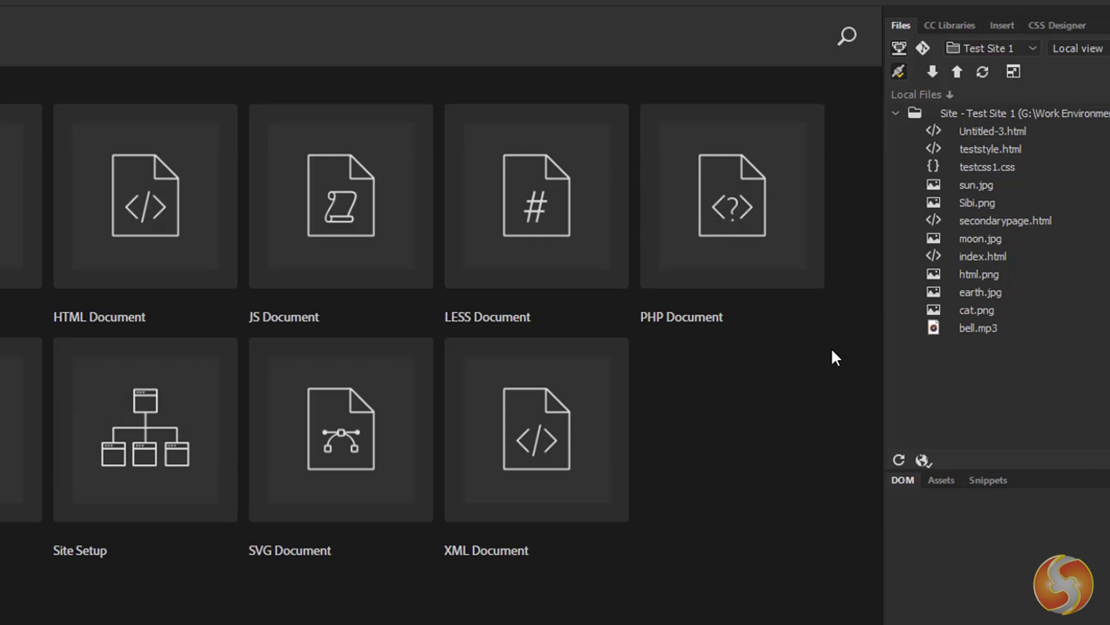
{"action": "left_click", "coordinate": [961, 74]}
{"action": "left_click", "coordinate": [1078, 48]}
- Synchronize Test Site 1 with the server after previewing, then expand the activity log details
{"action": "left_click", "coordinate": [1079, 68]}
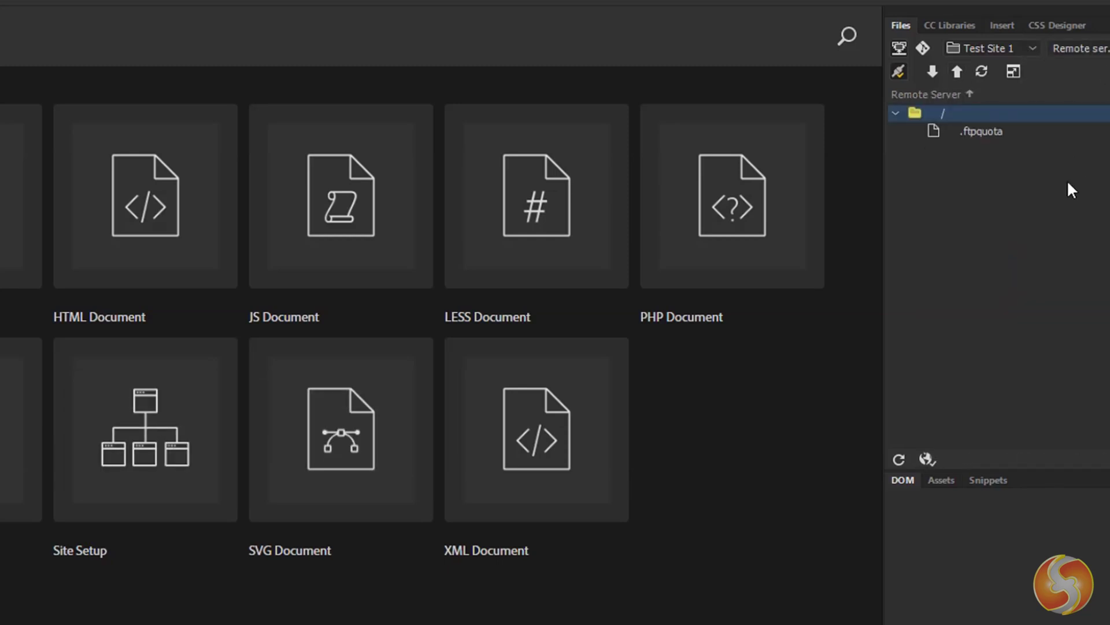
{"action": "left_click", "coordinate": [983, 73]}
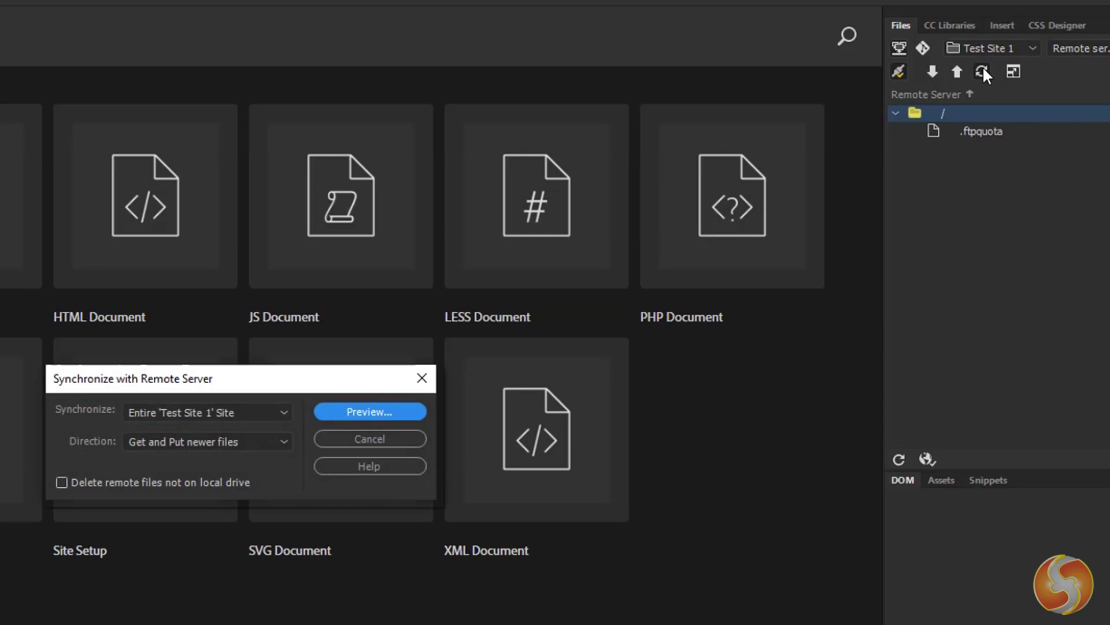
{"action": "left_click", "coordinate": [371, 411]}
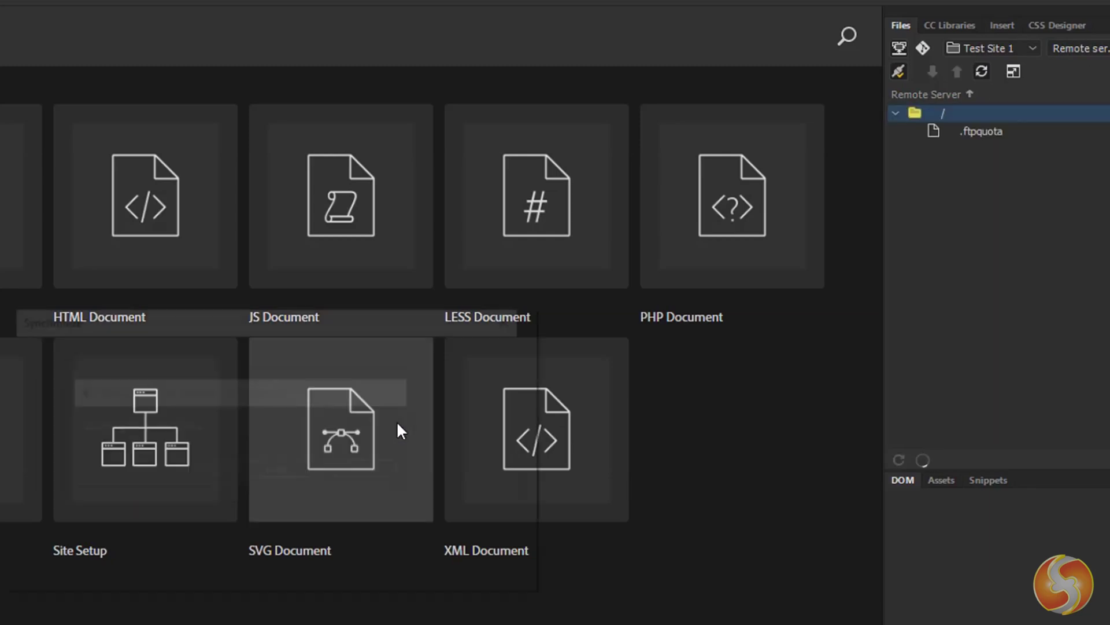
{"action": "left_click", "coordinate": [486, 564]}
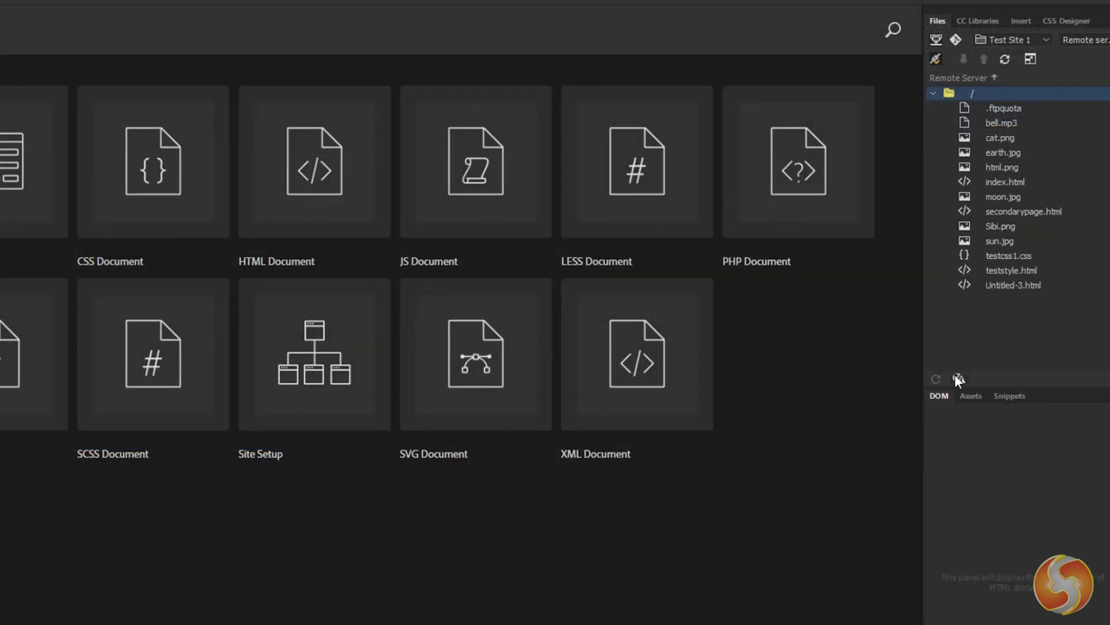
{"action": "mouse_move", "coordinate": [923, 460]}
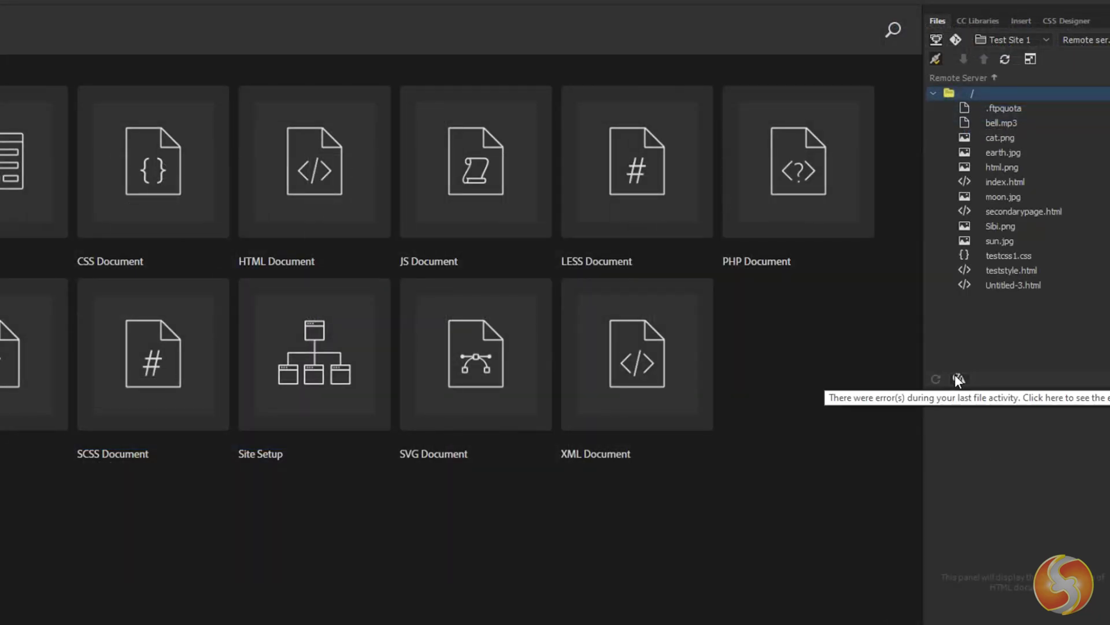
{"action": "left_click", "coordinate": [958, 379]}
{"action": "left_click", "coordinate": [265, 384]}
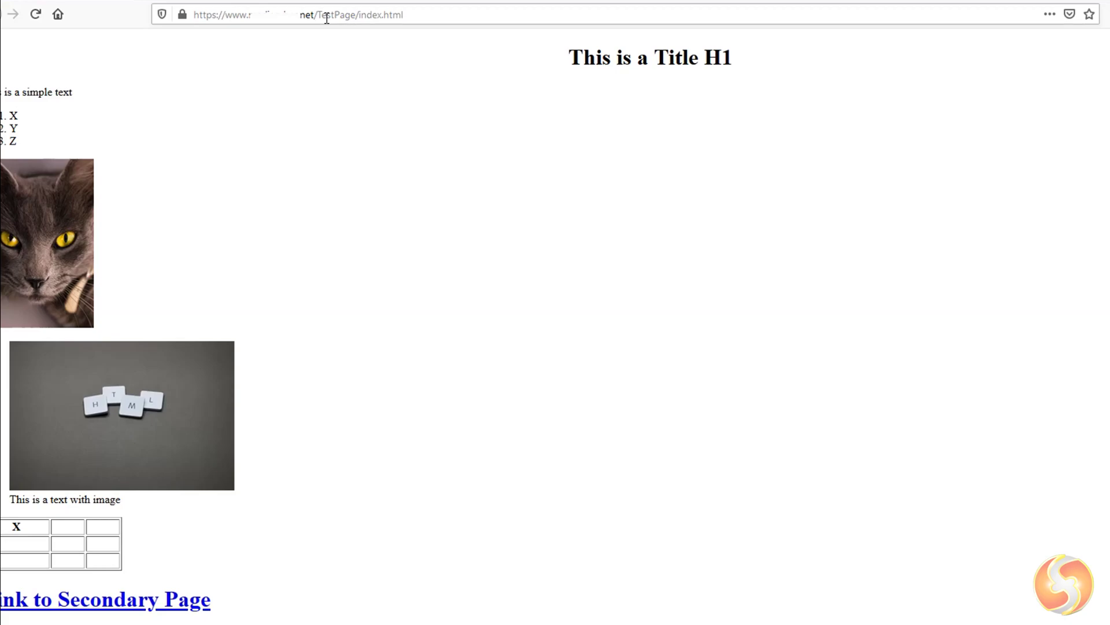
{"action": "left_click", "coordinate": [176, 601]}
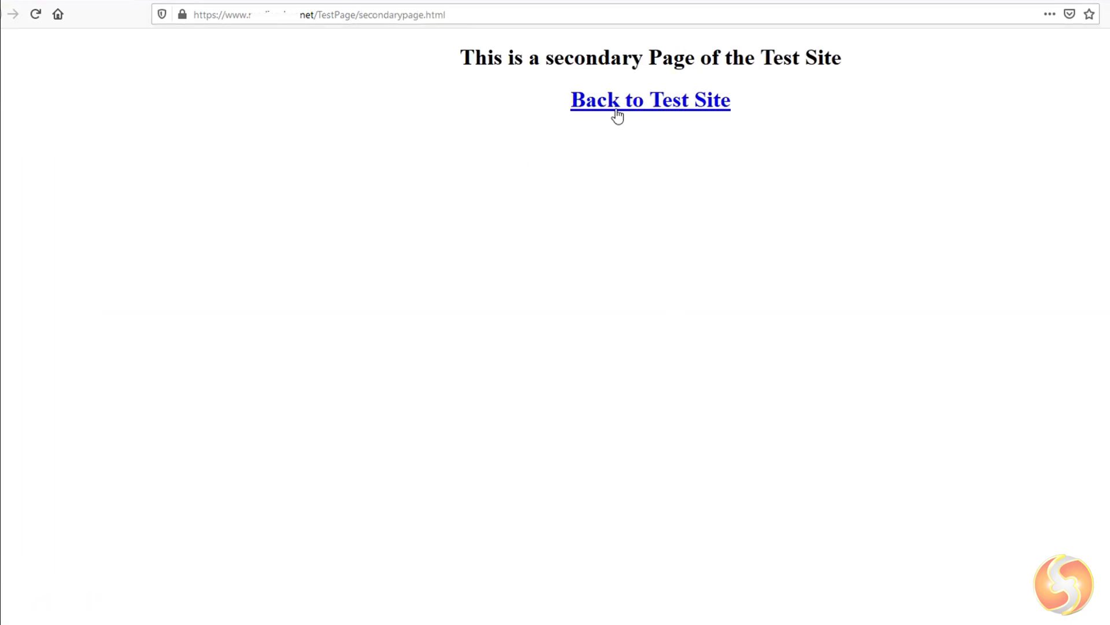
{"action": "left_click", "coordinate": [618, 104]}
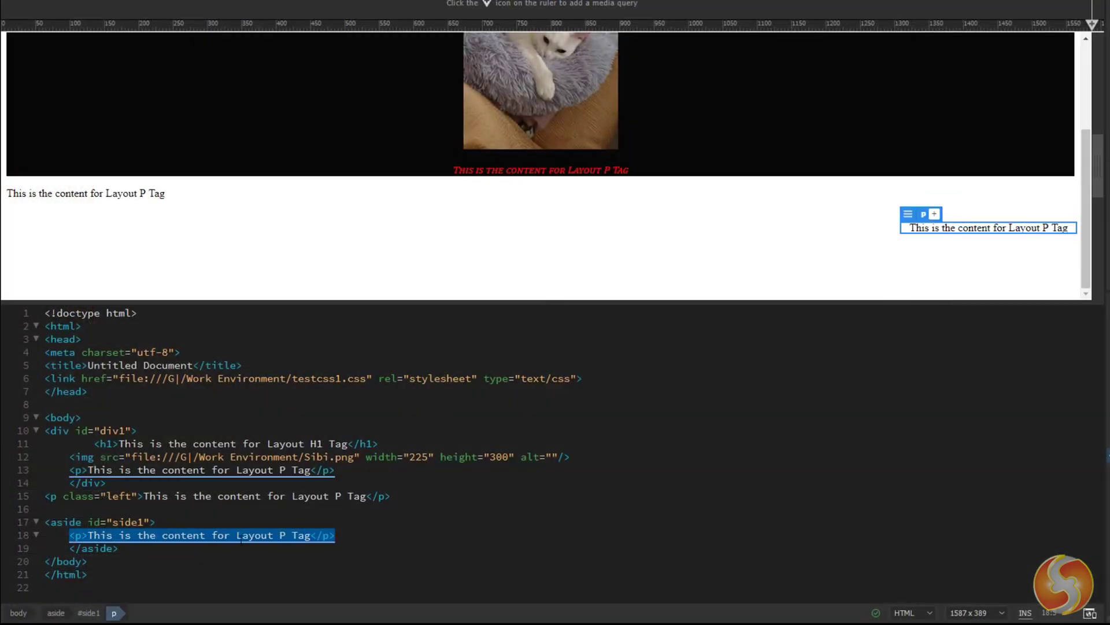
- Paste two copies of the aside paragraph below it and select the first paragraph's text
{"action": "left_click", "coordinate": [337, 535]}
{"action": "key", "text": "Return"}
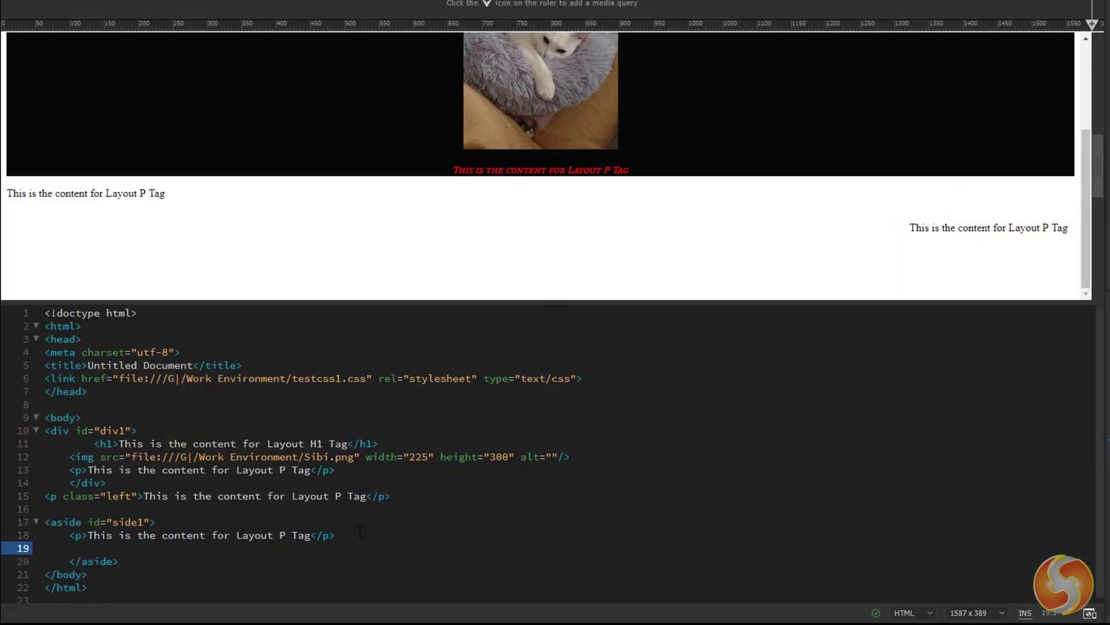
{"action": "type", "text": "<p>This is the content for Layout P Tag</p>"}
{"action": "key", "text": "Return"}
{"action": "type", "text": "<p>This is the content for Layout P Tag</p>"}
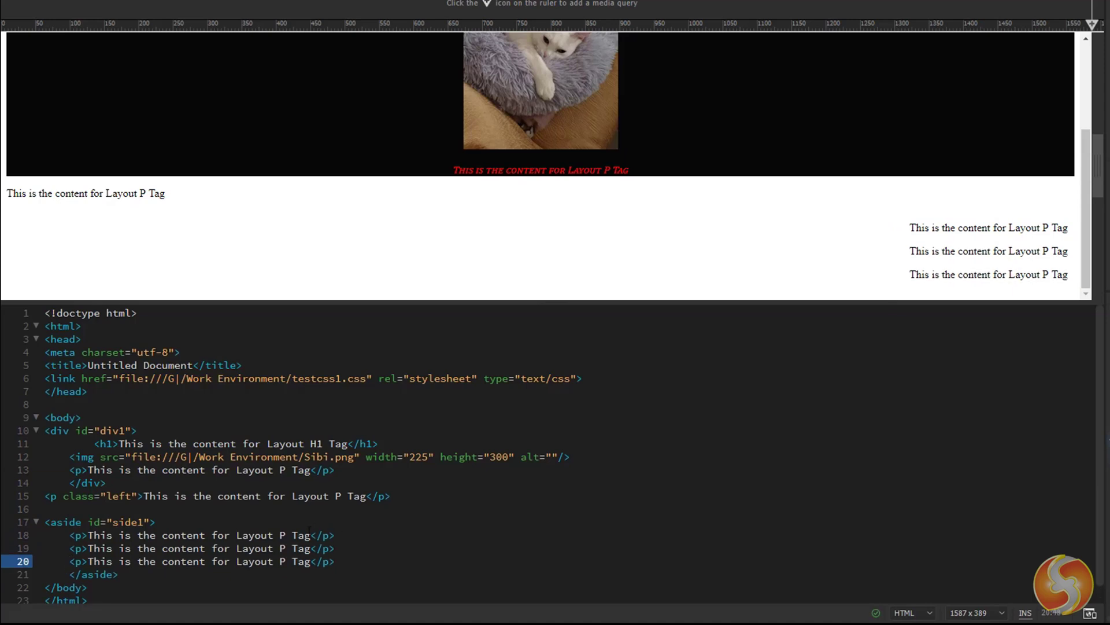
{"action": "left_click_drag", "start_coordinate": [311, 535], "coordinate": [87, 535]}
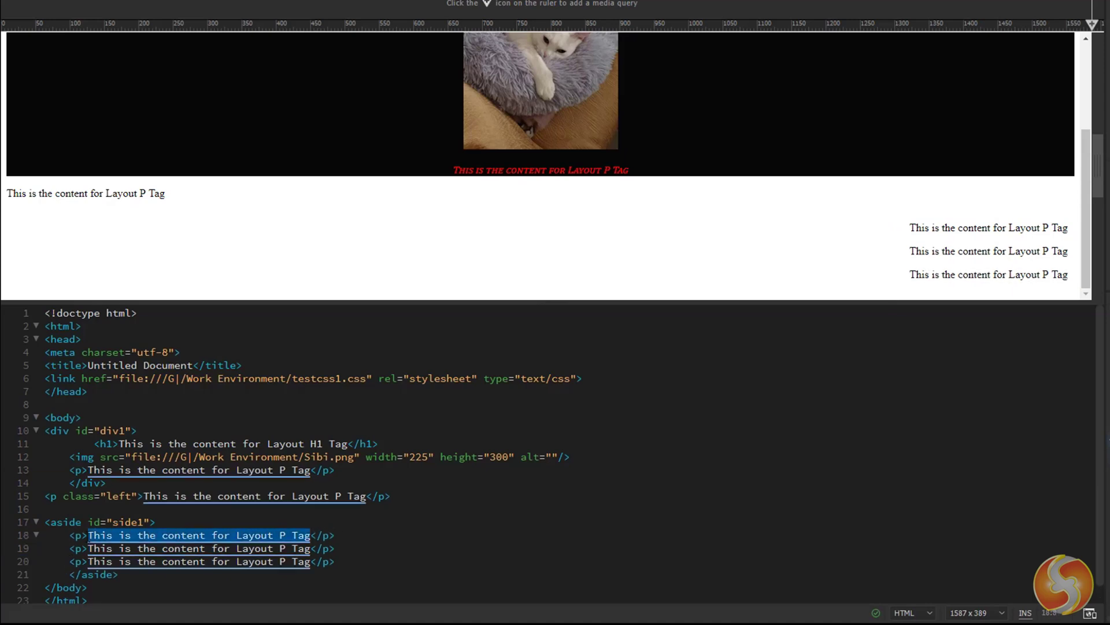
{"action": "type", "text": "Tex"}
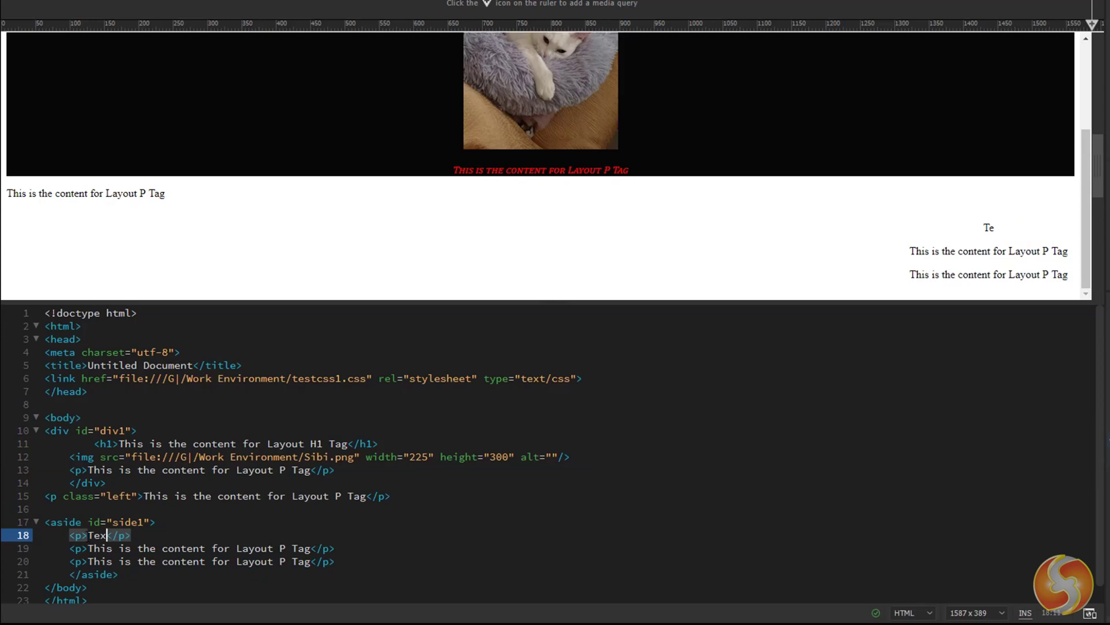